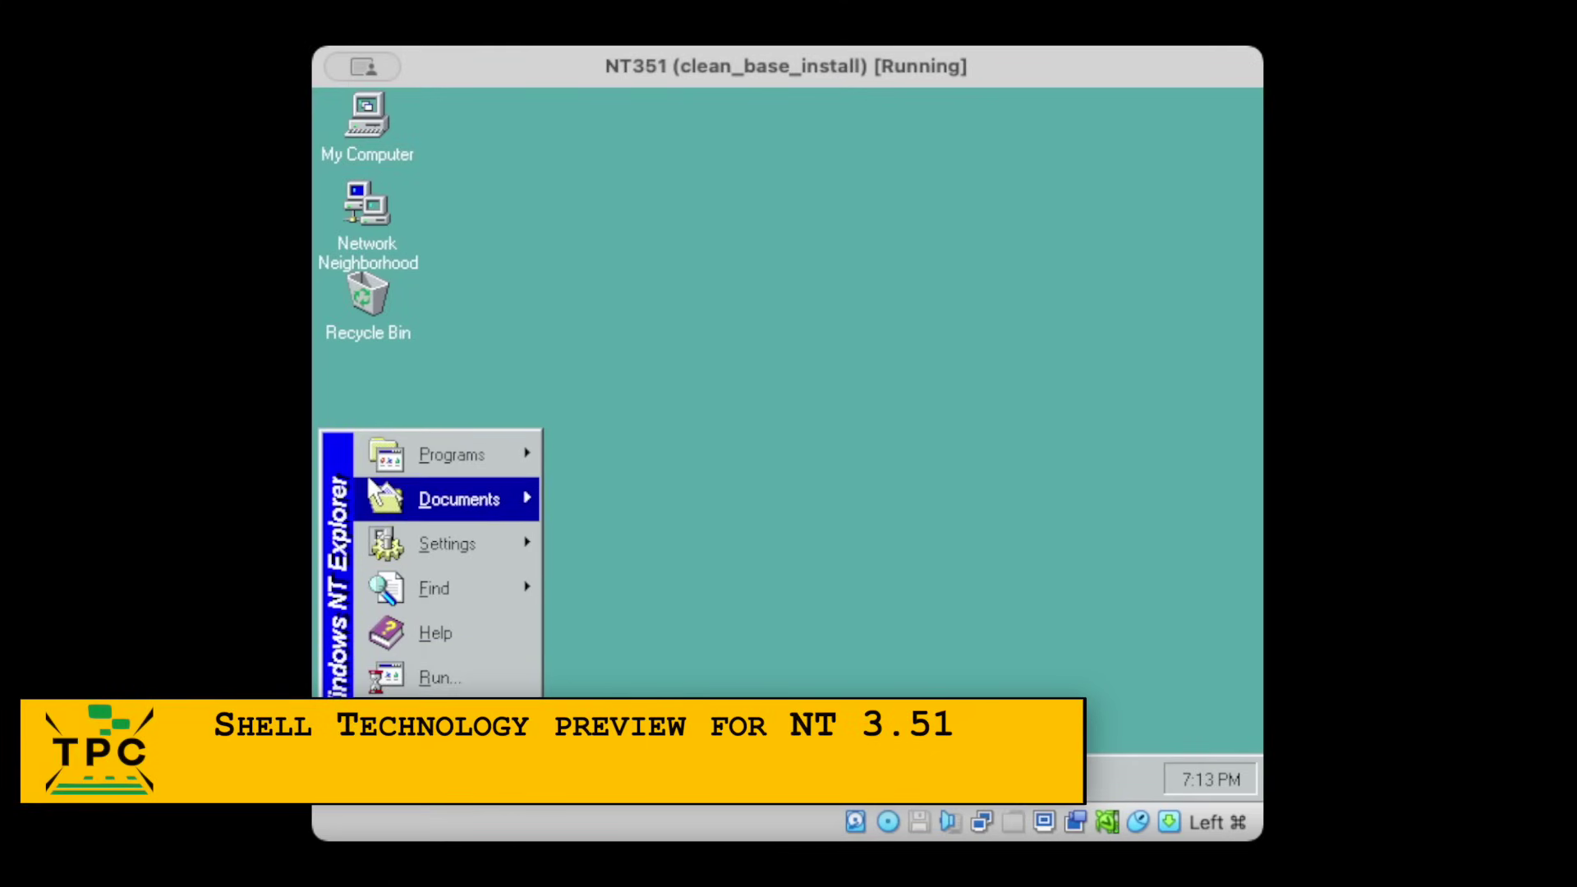
- Show the Windows NT 3.51 version information with winver
mouse_move(460, 499)
left_click(455, 688)
type("winver")
key("Return")
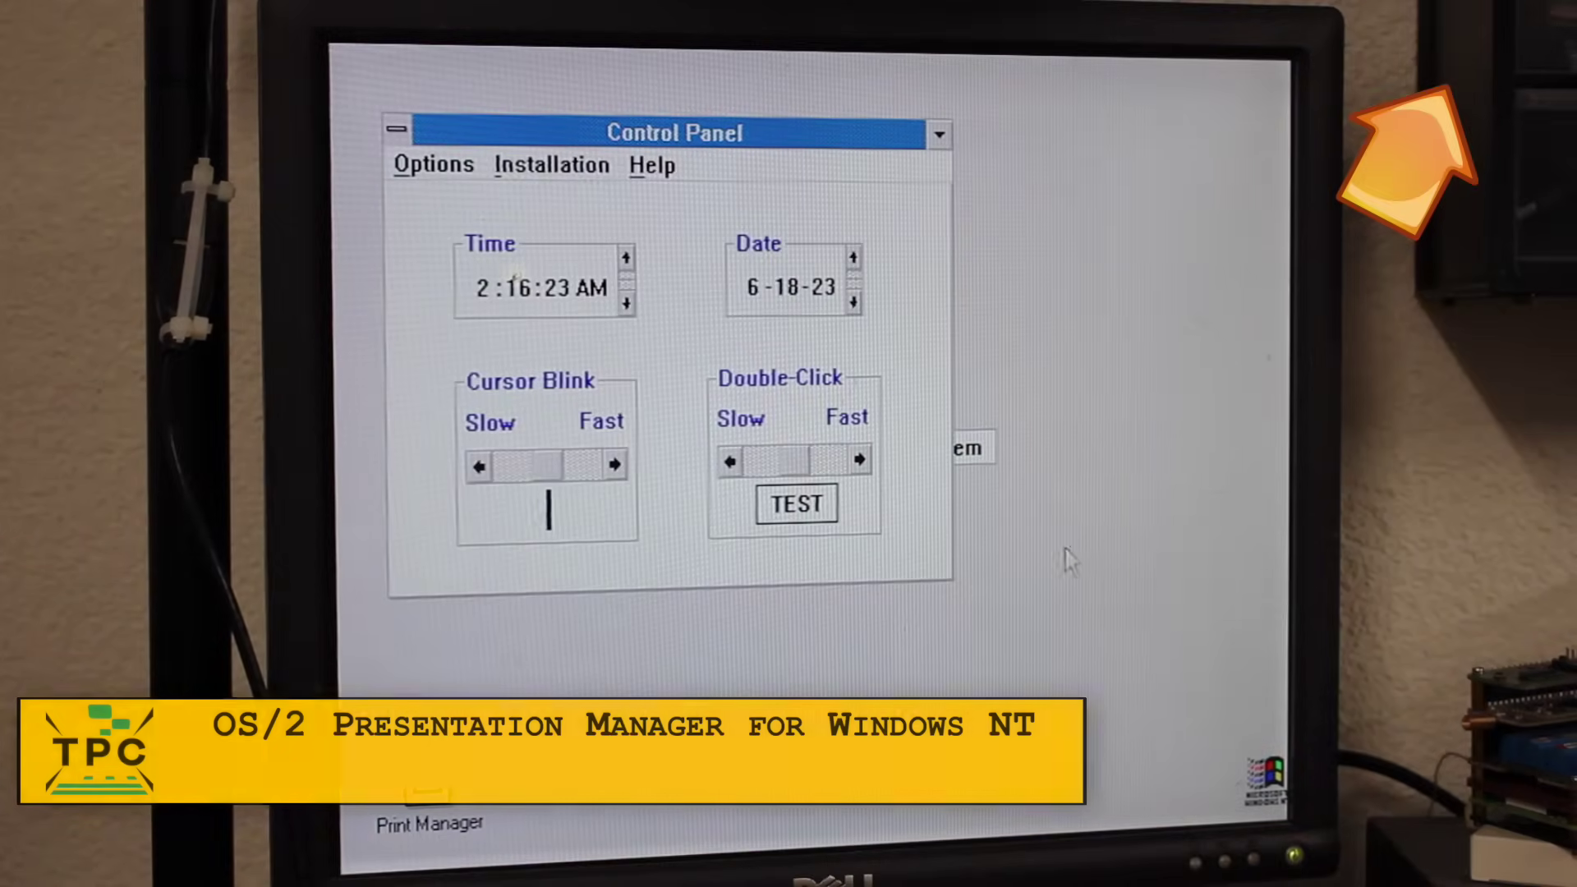
- Show the About boxes of the Presentation Manager Control Panel and editor
left_click(652, 165)
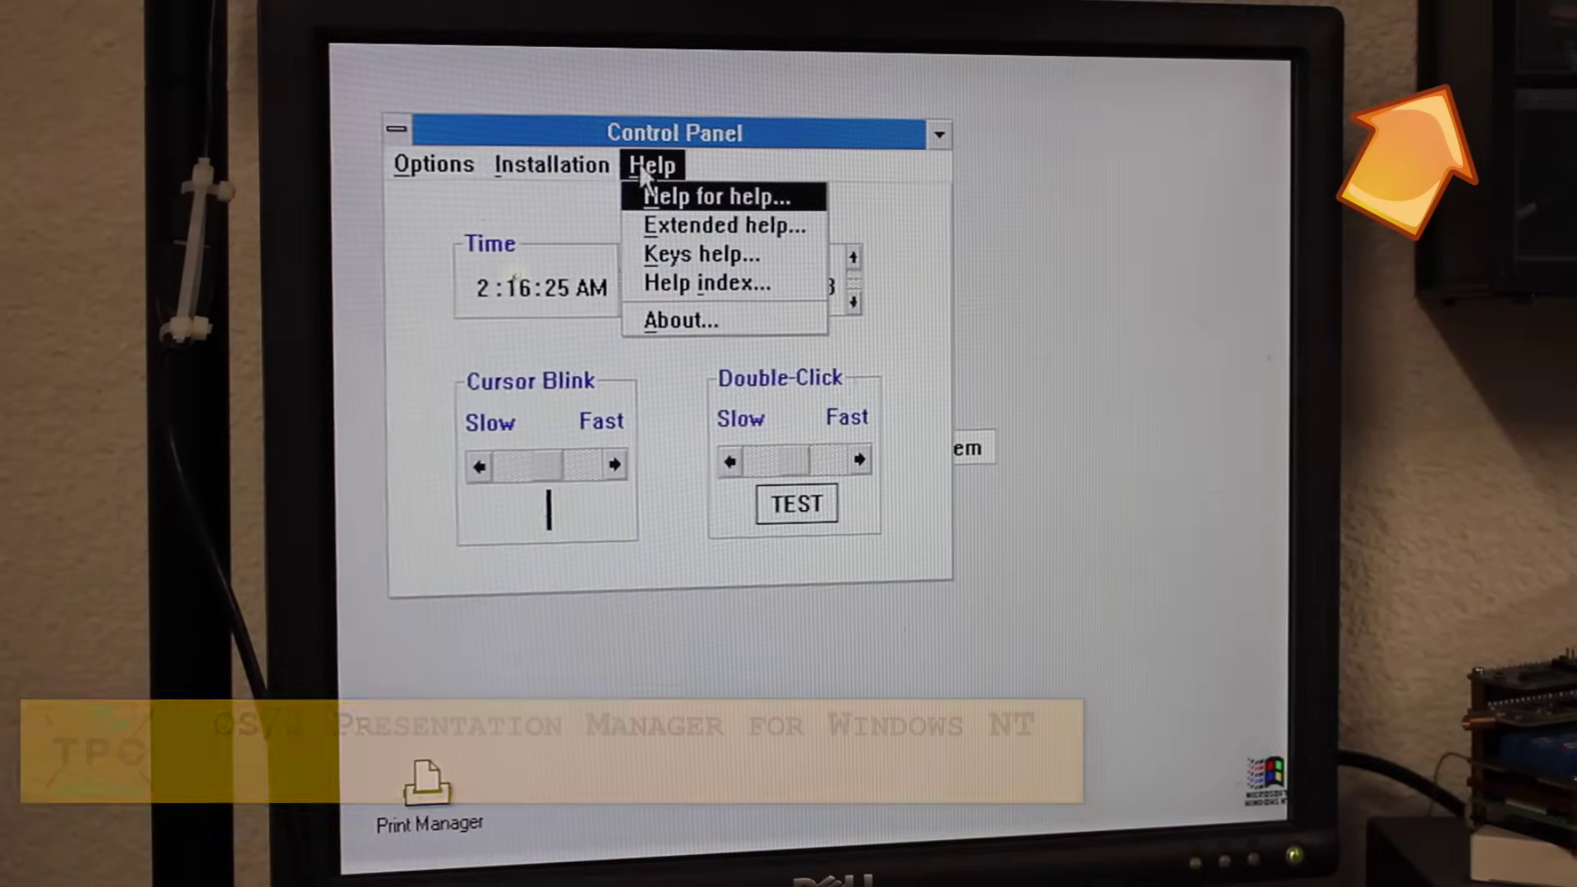
left_click(679, 324)
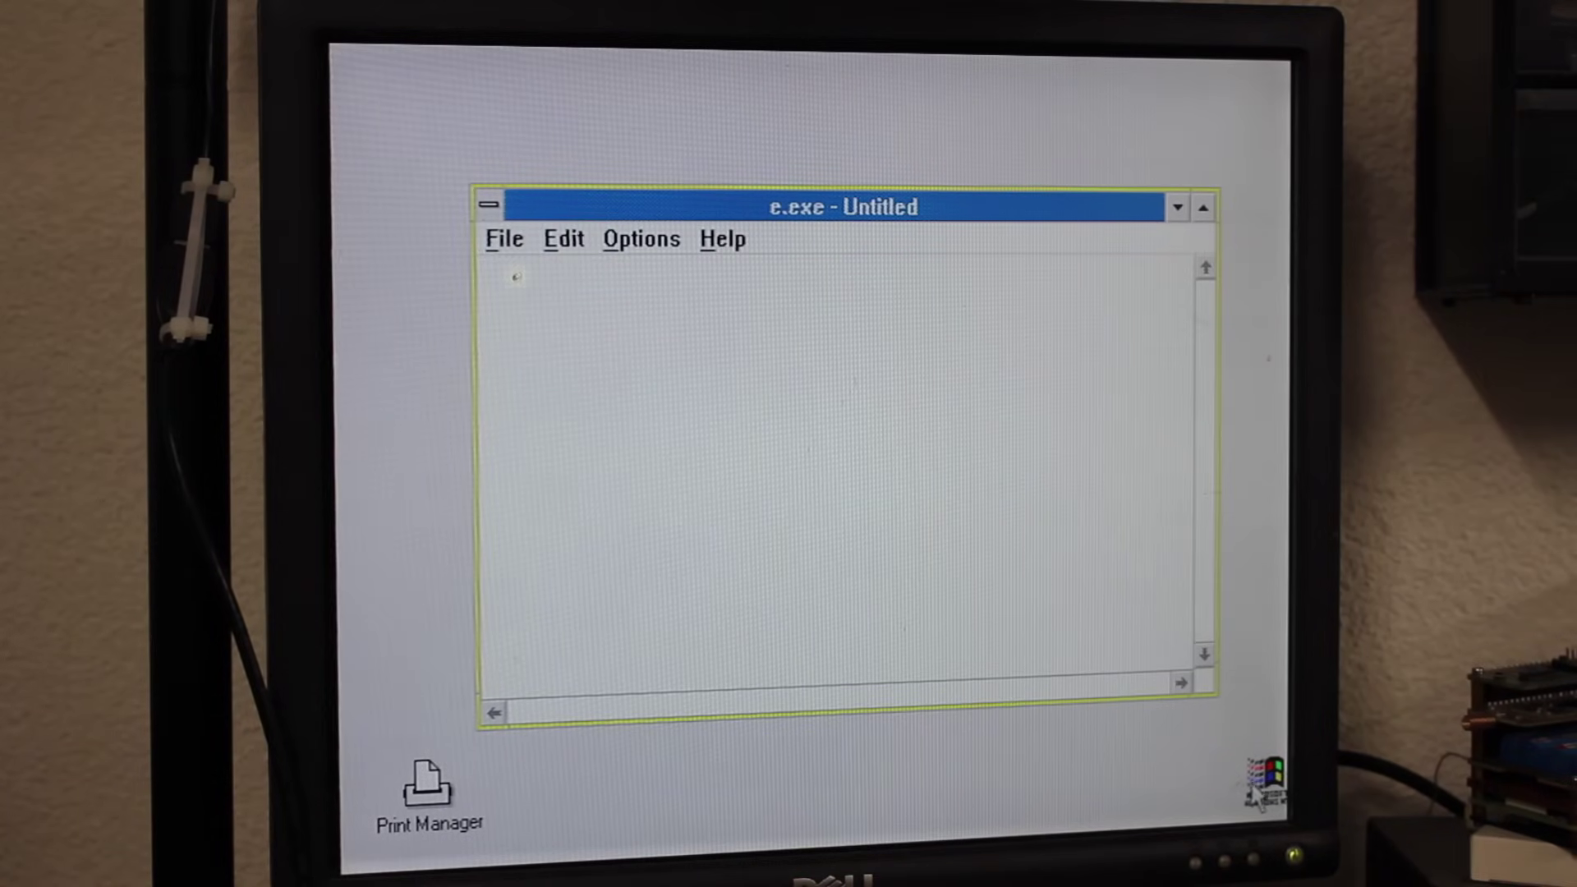
left_click(504, 243)
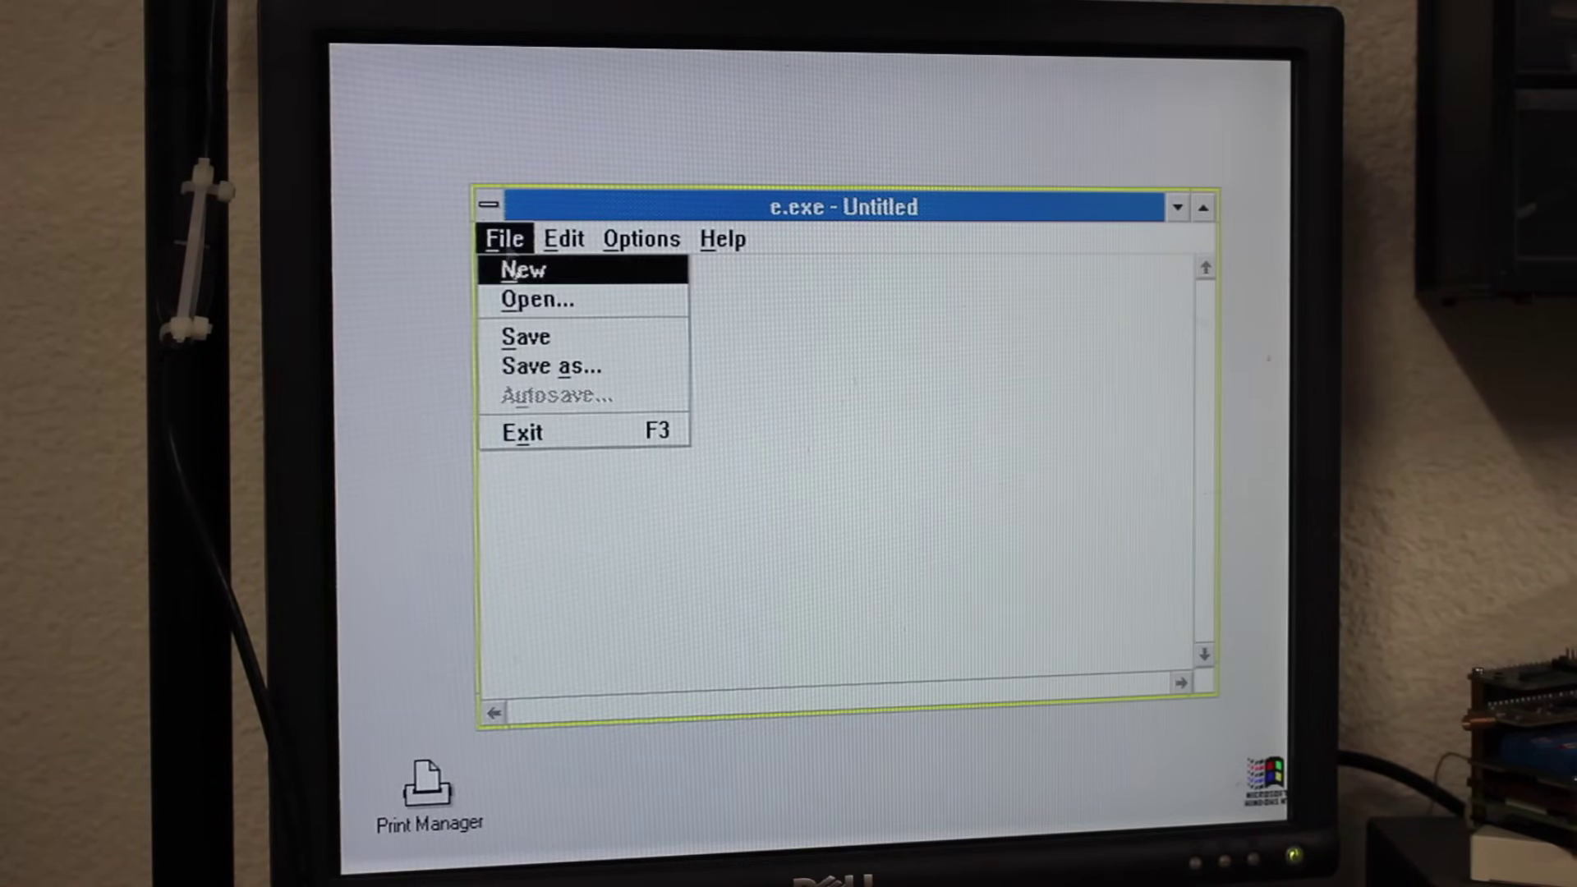
left_click(721, 239)
left_click(743, 387)
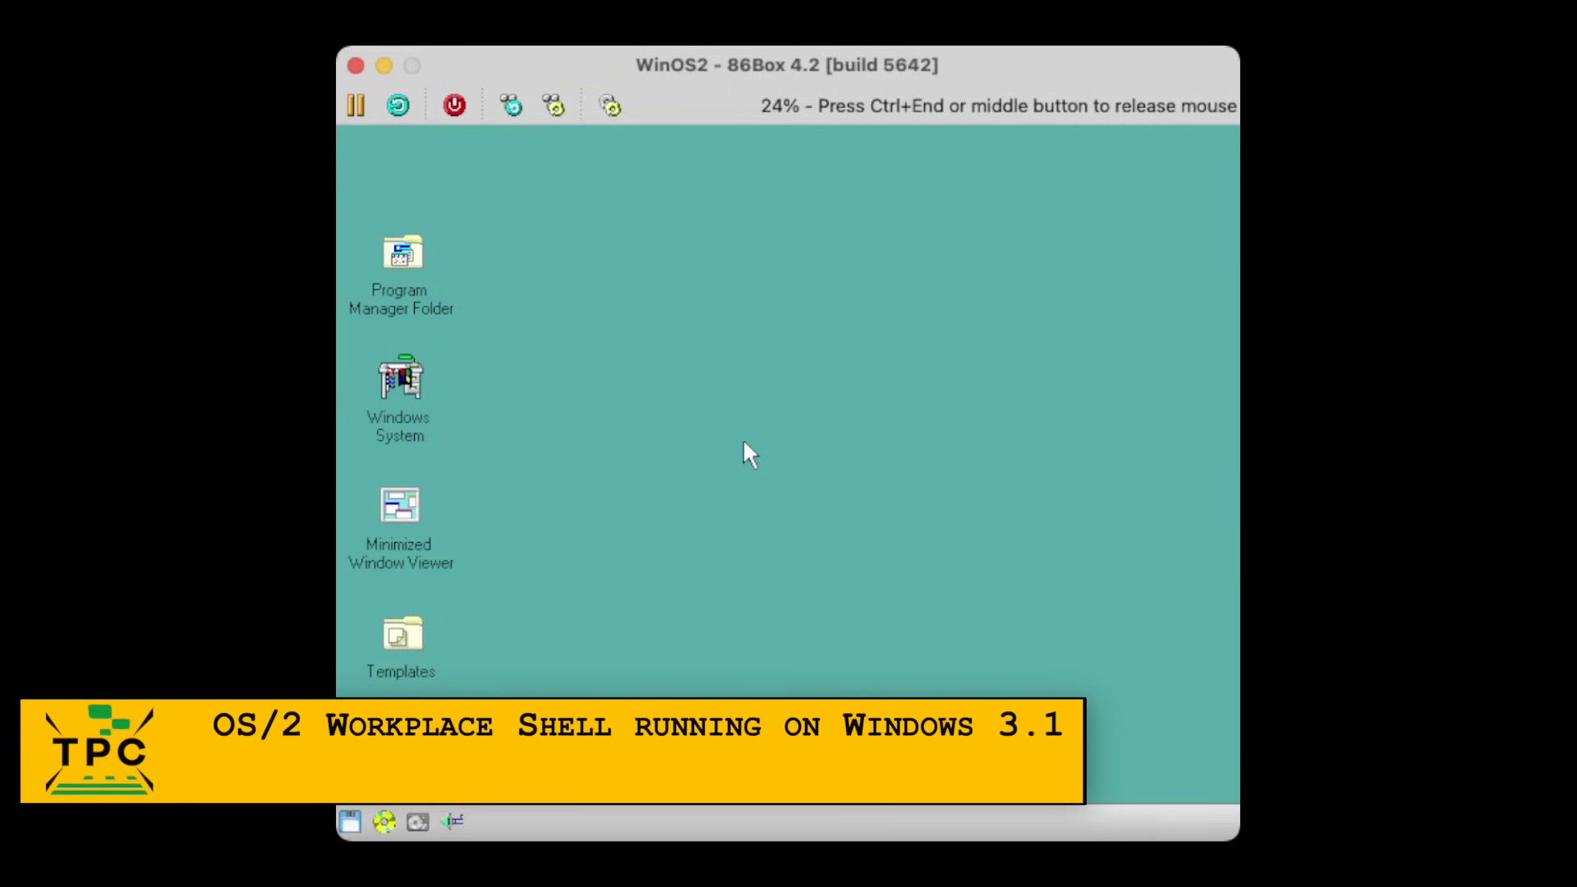
- Open the Windows System folder and show the German Program Manager's Info dialog
left_click(413, 388)
double_click(411, 380)
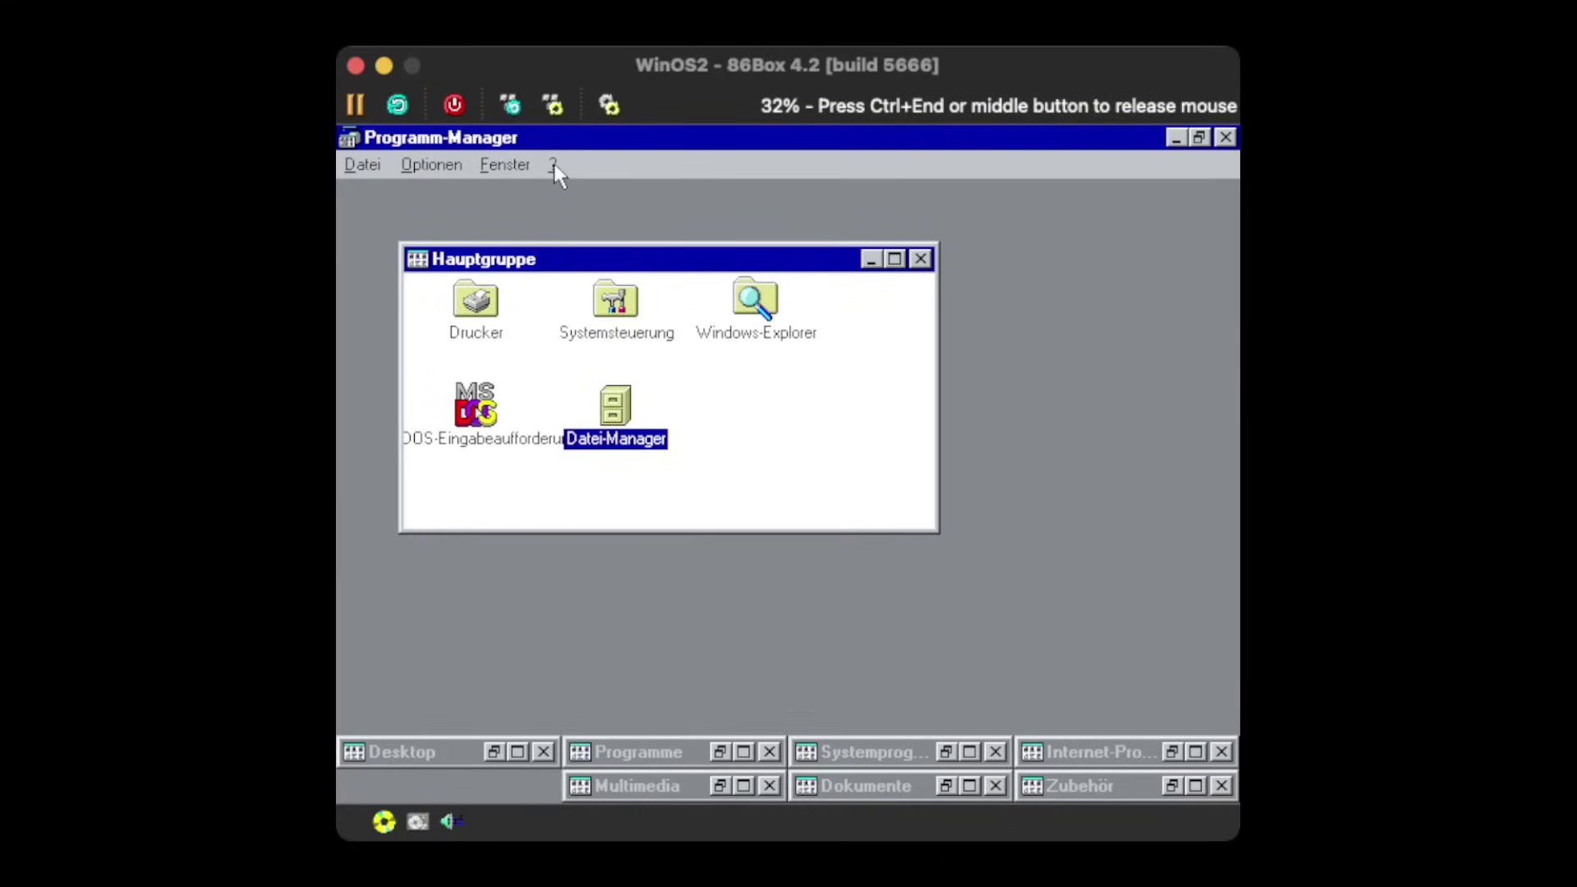
left_click(554, 164)
left_click(614, 235)
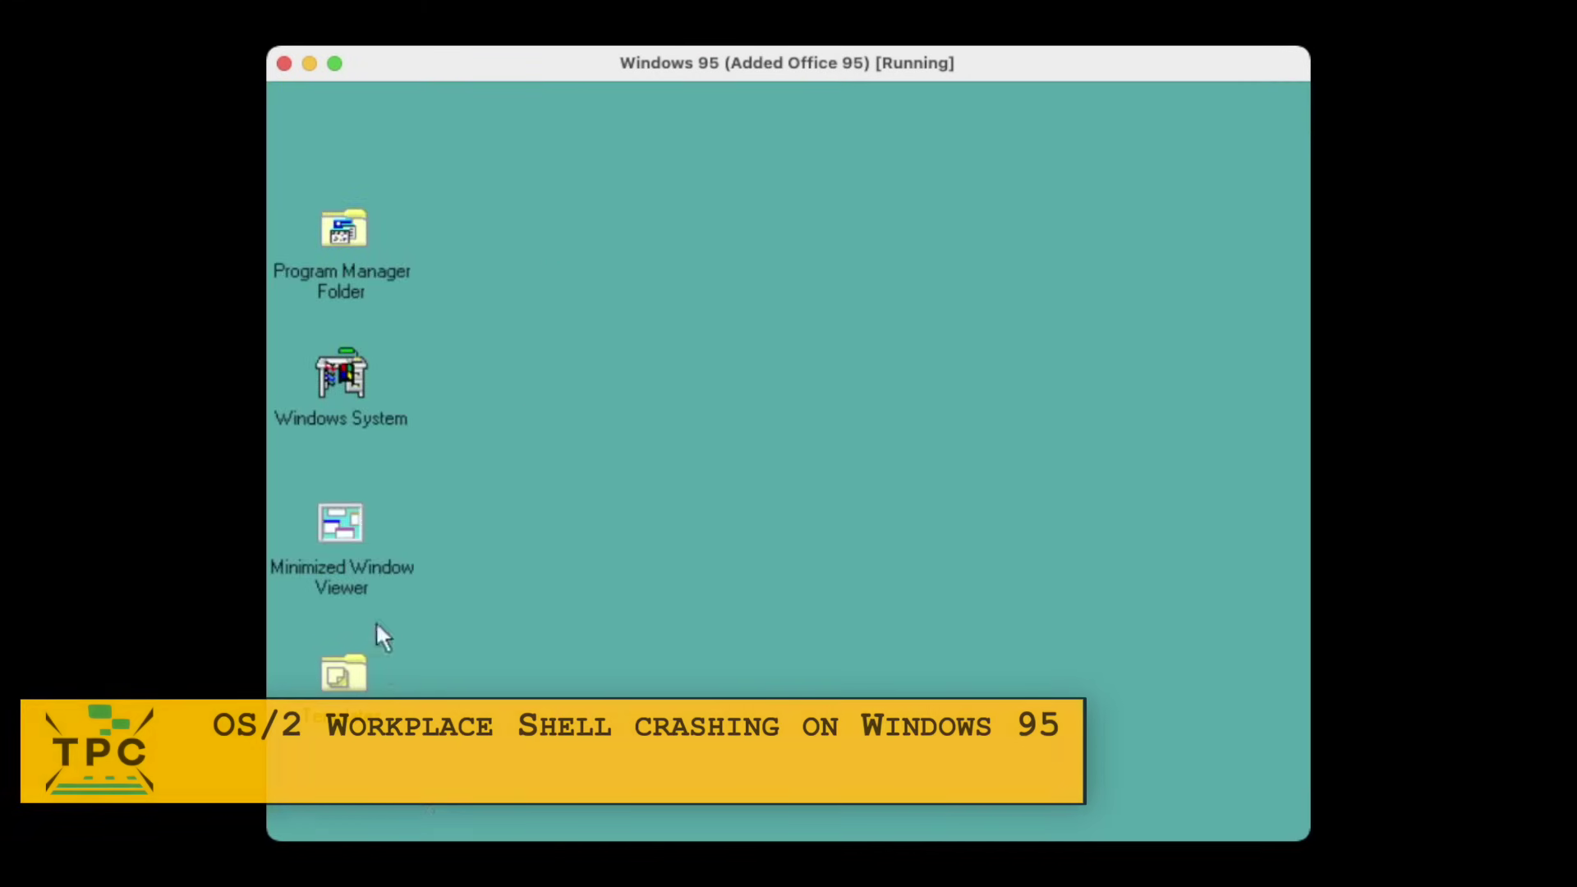
- Open Windows System, ignore the Wpshell error, and close the crash report
double_click(343, 362)
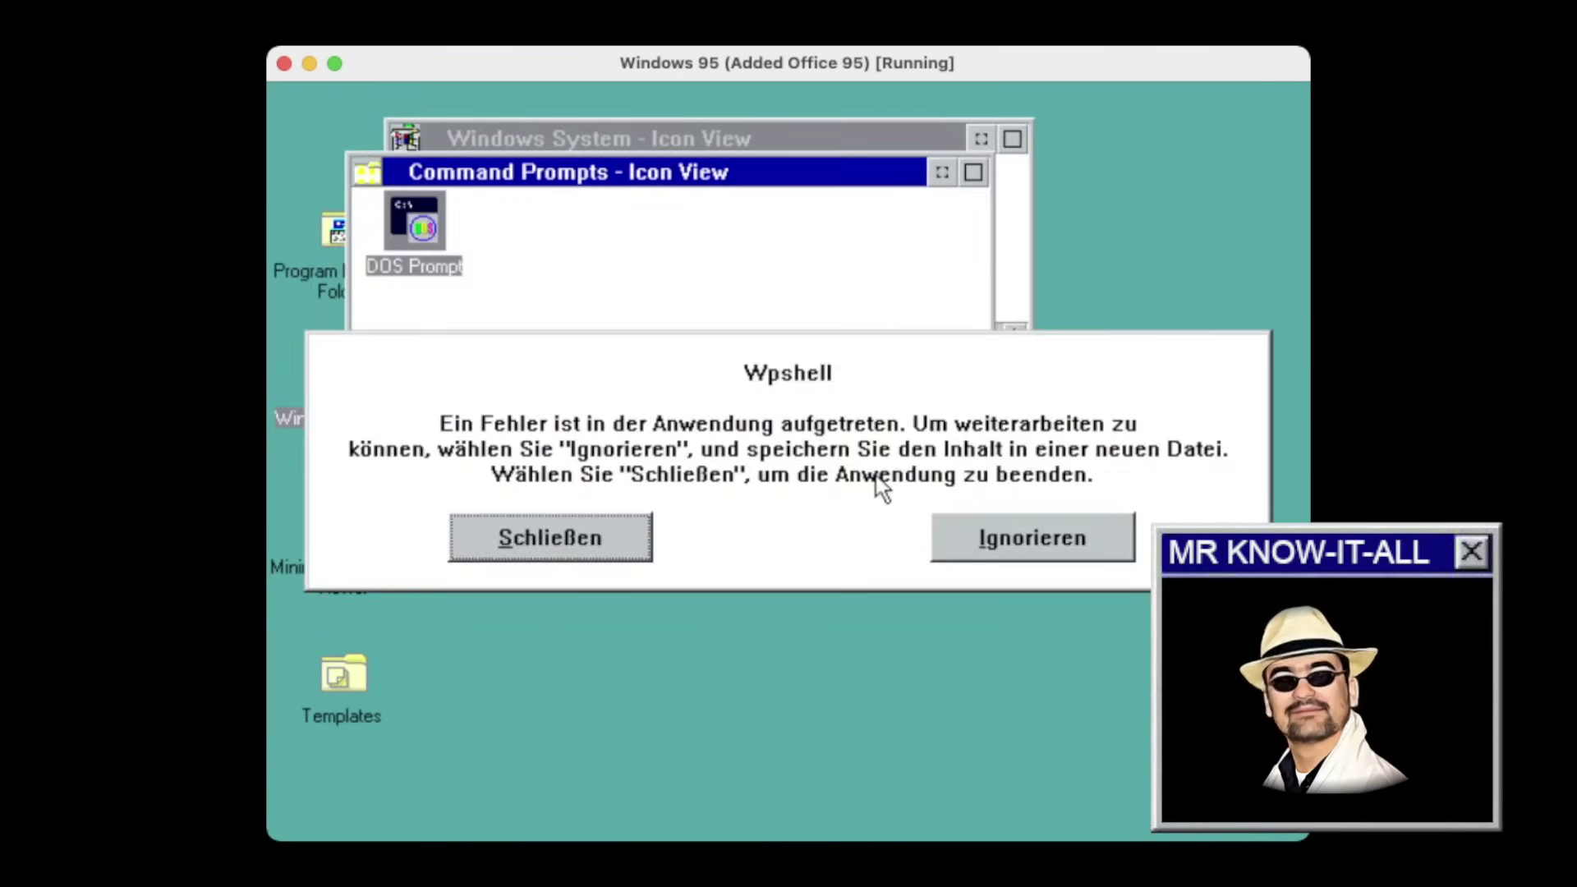
left_click(1052, 529)
left_click(498, 542)
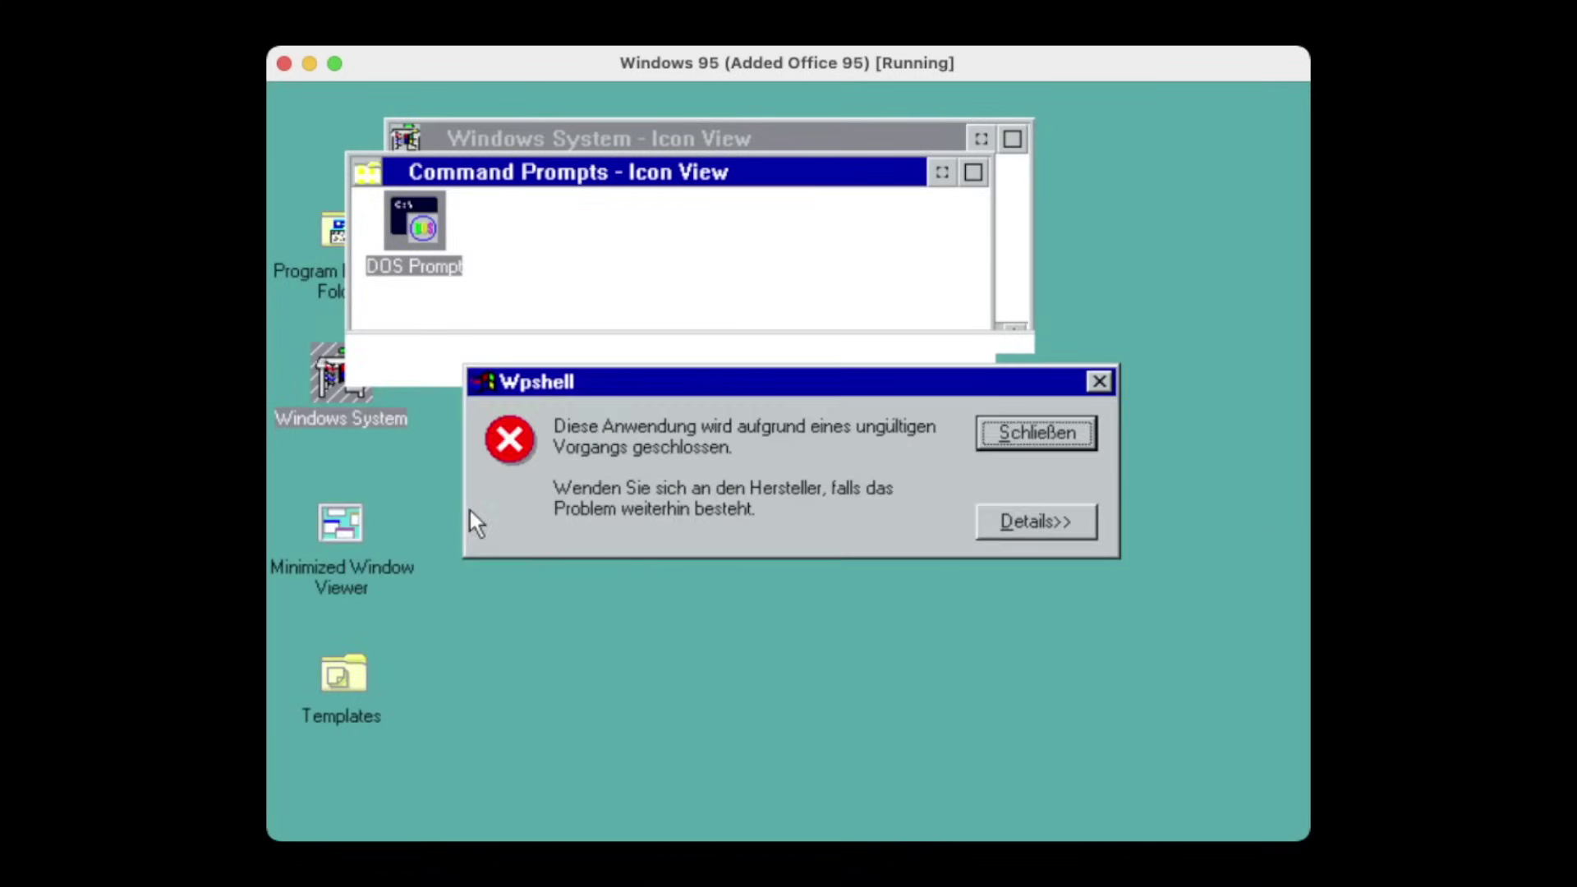
left_click(1032, 427)
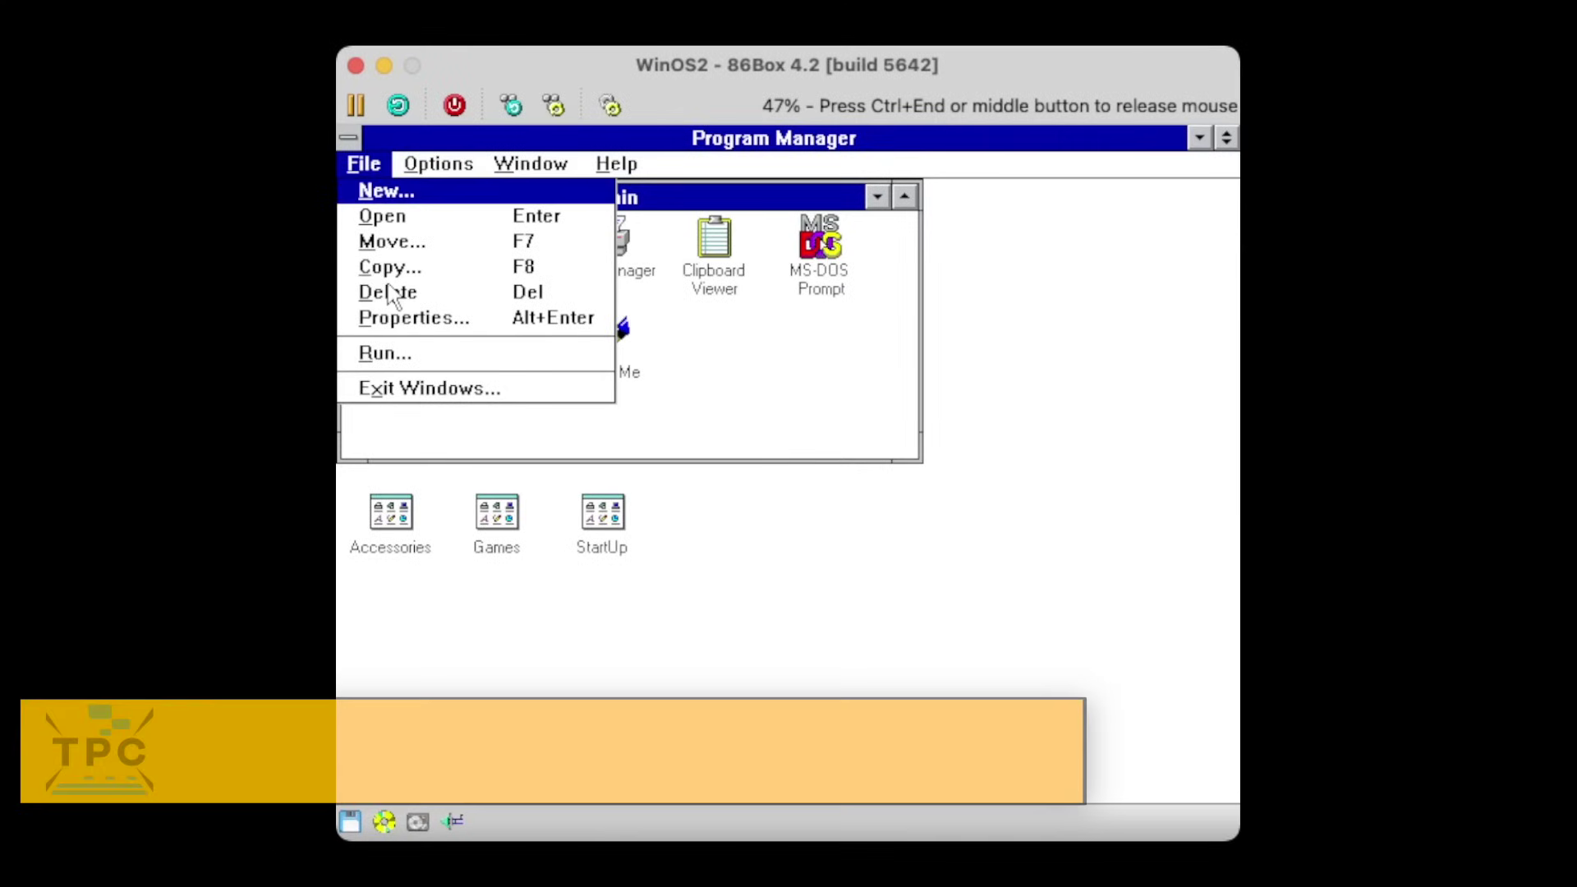
- Run a:\setup from the floppy drive
left_click(398, 352)
type("a:\\setup")
key("Return")
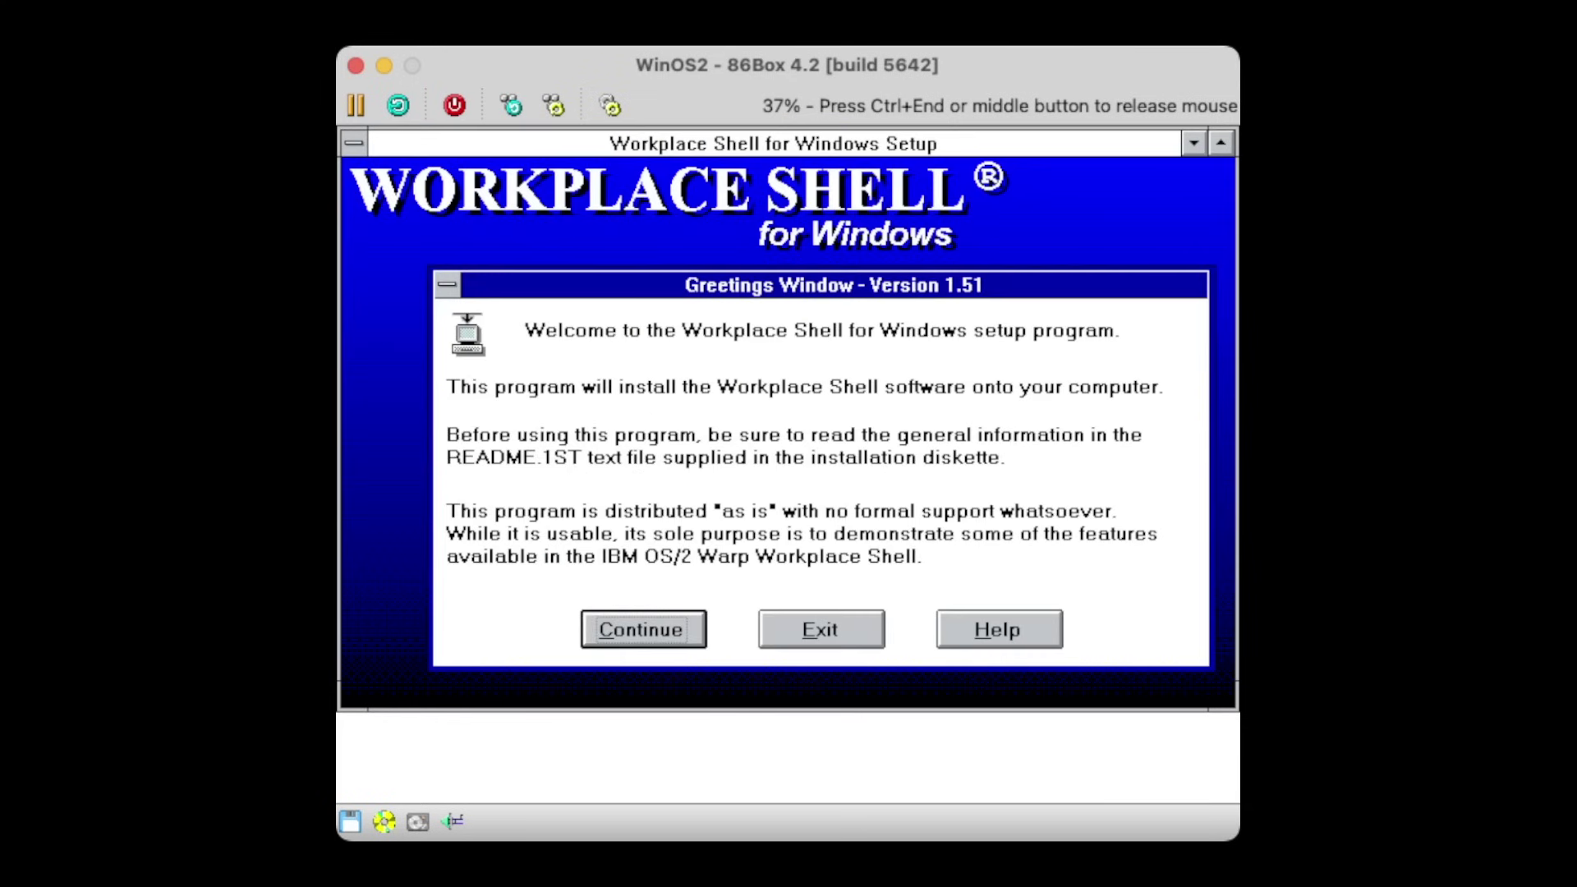
- Install Workplace Shell as a new custom install in C:\WPSHELL with US English resources
key("Return")
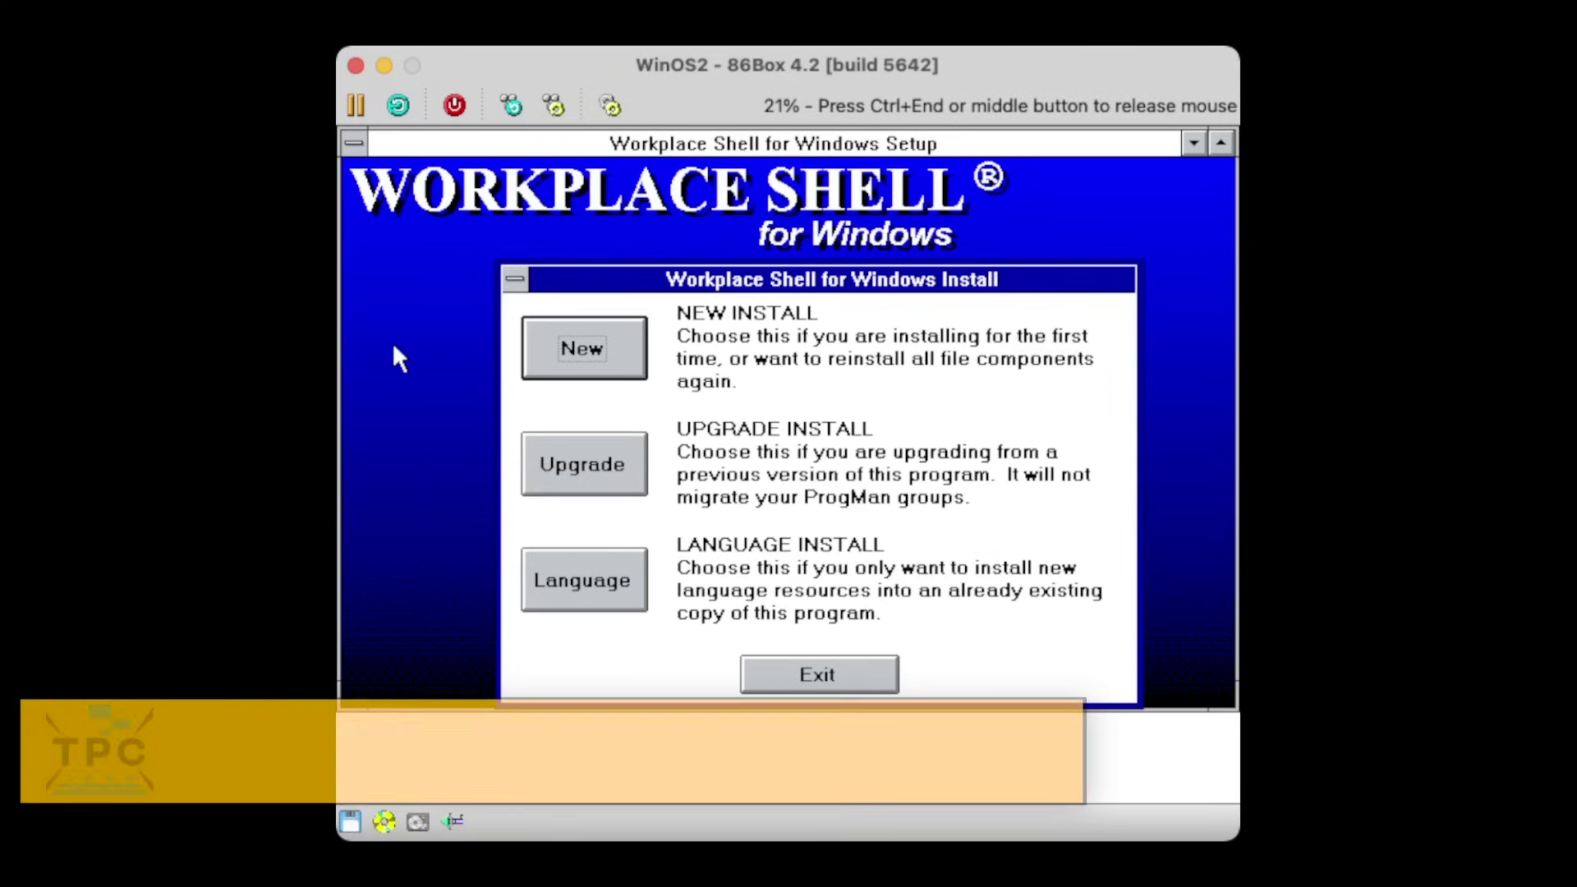
key("Return")
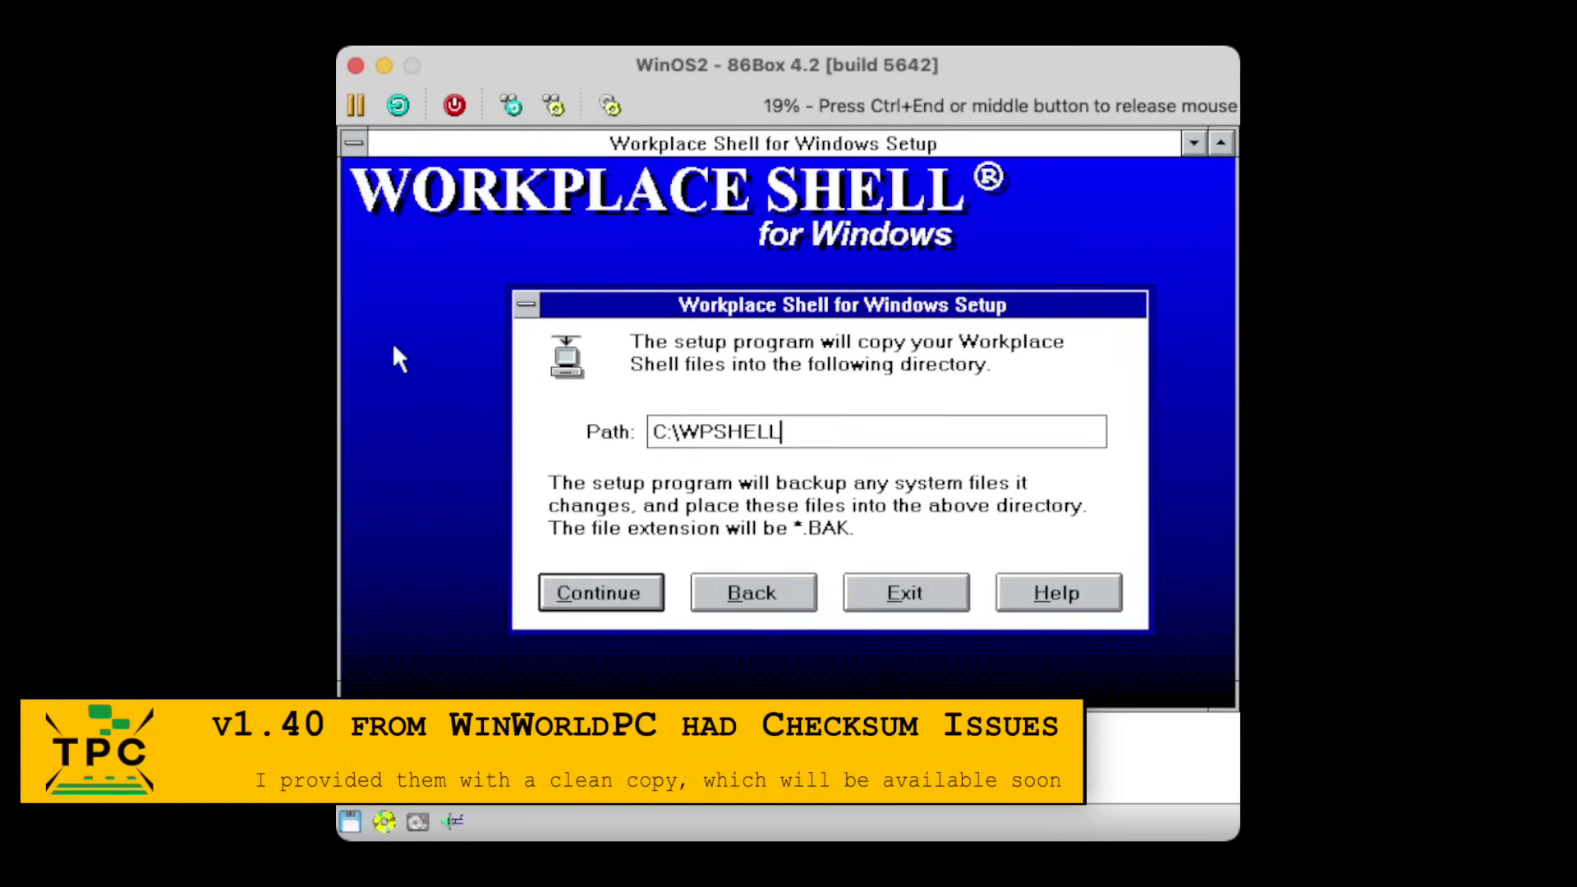
key("Return")
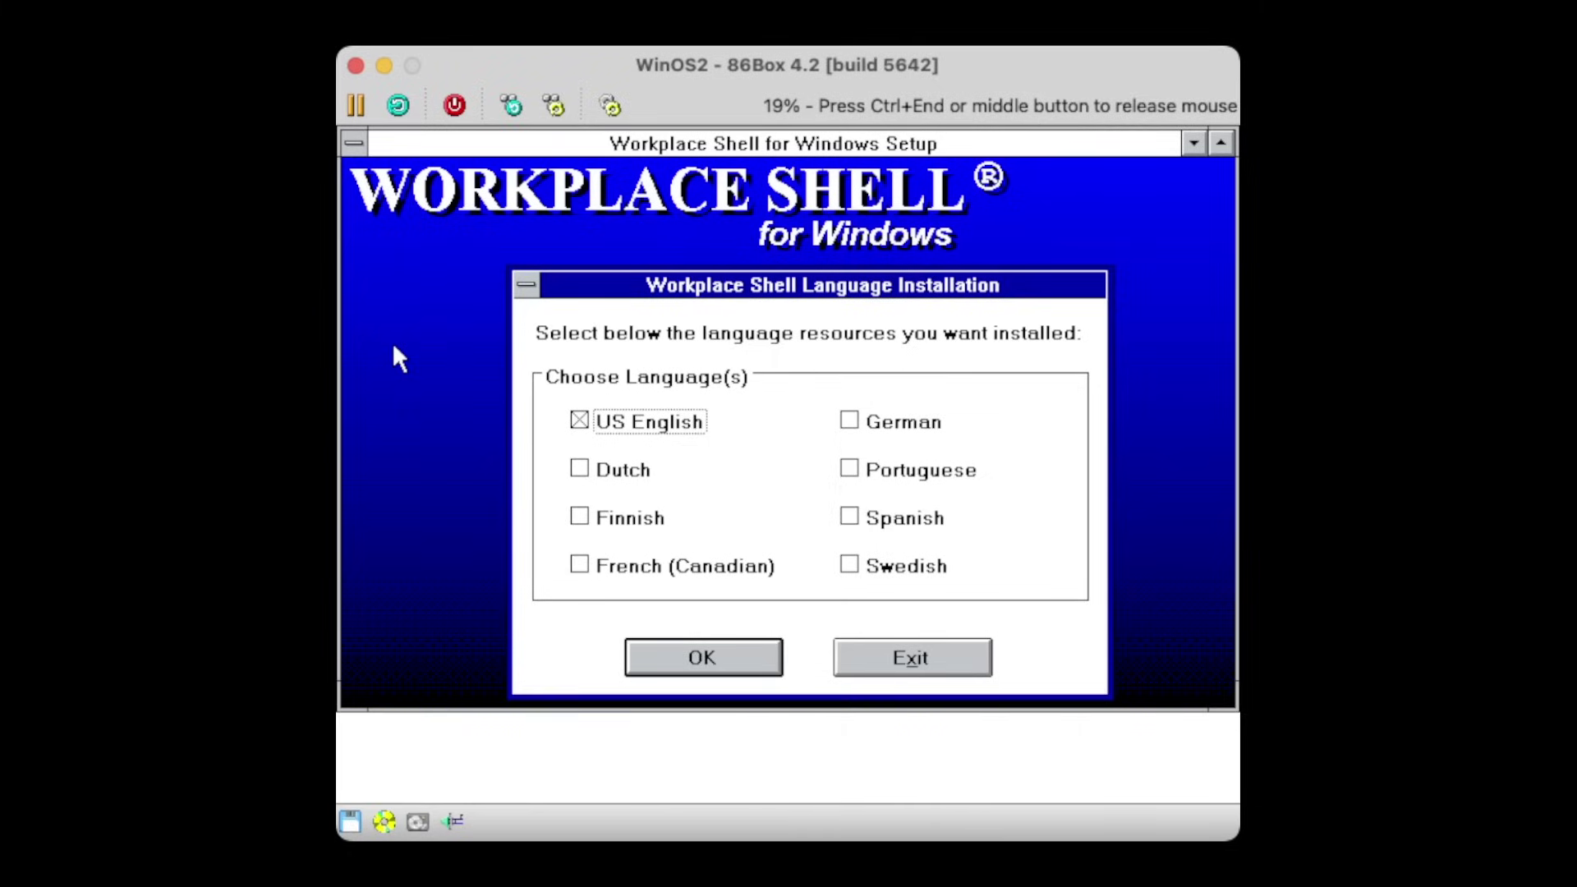
key("Return")
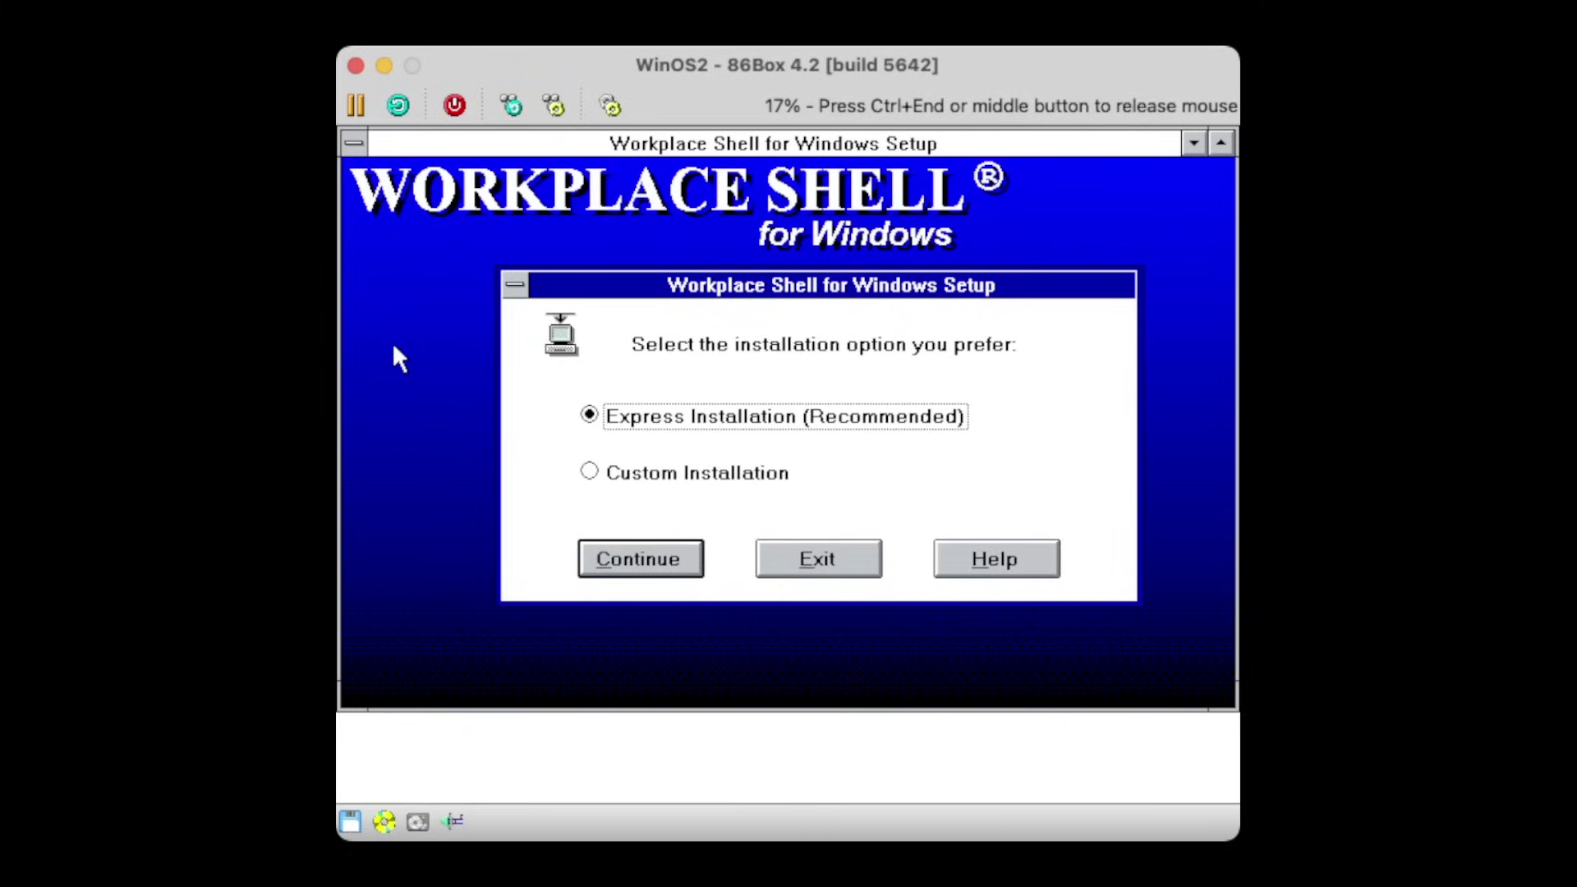
key("Down")
key("Return")
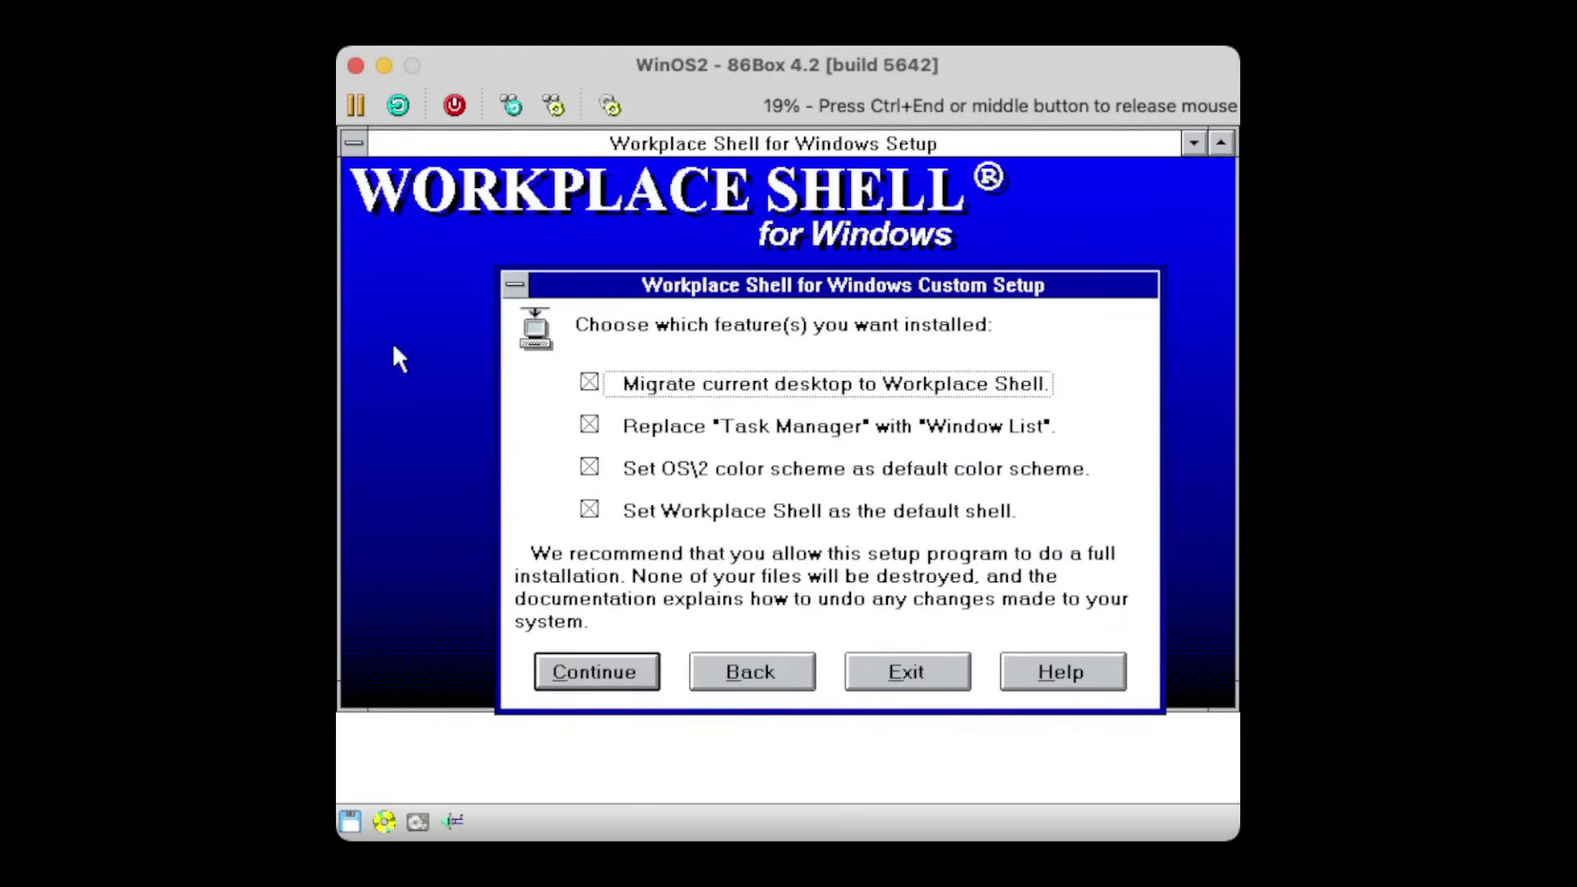
key("Return")
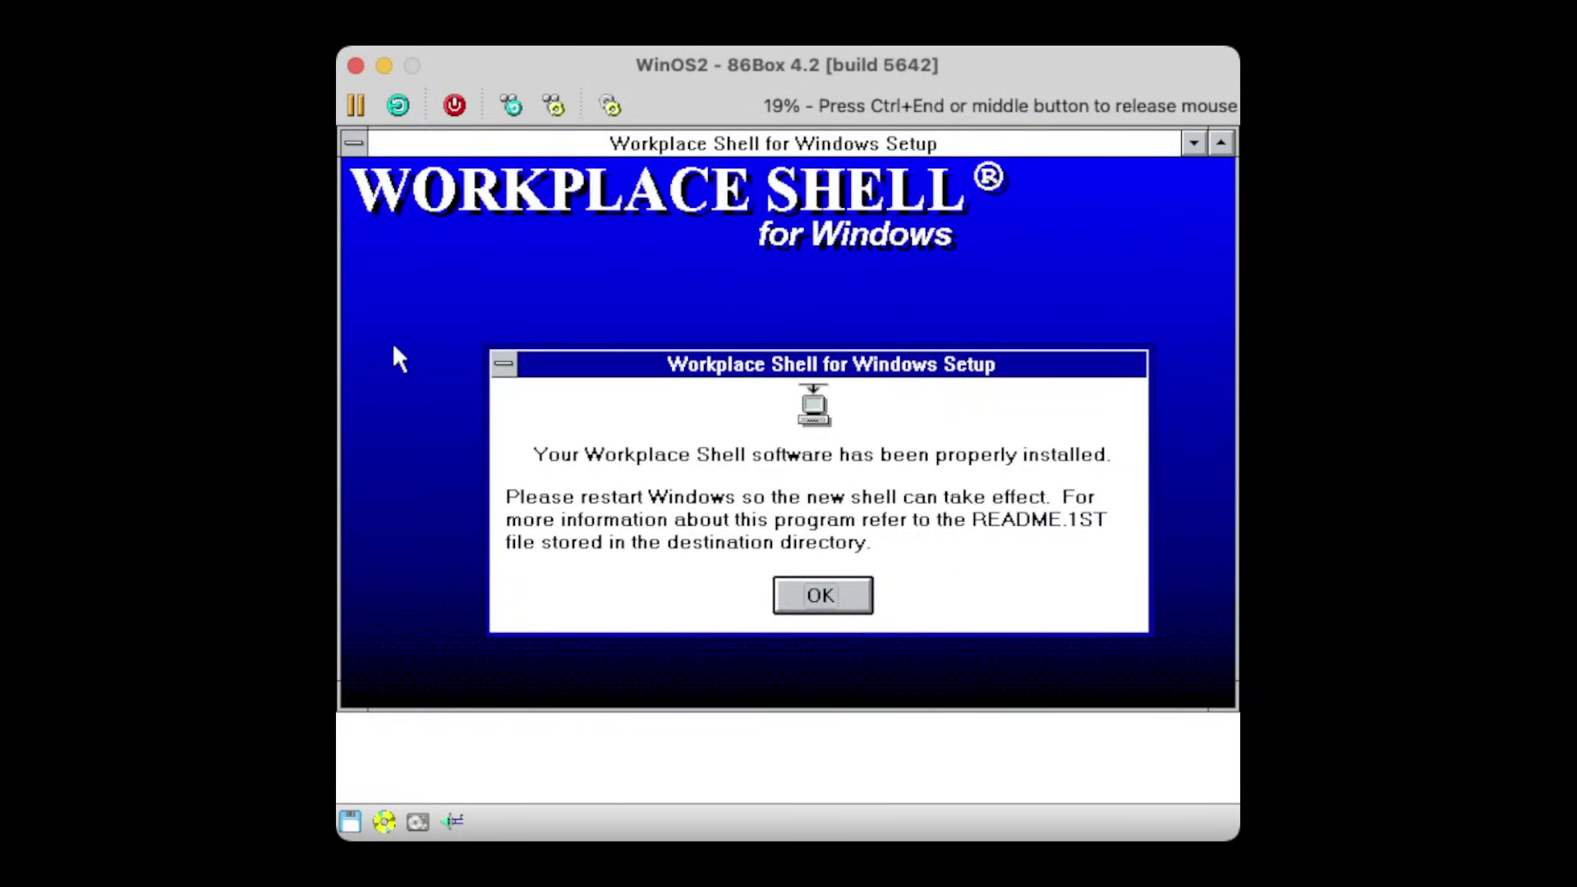
key("Return")
- Restart Windows, then browse the Program Manager Folder's migrated Main group
double_click(349, 138)
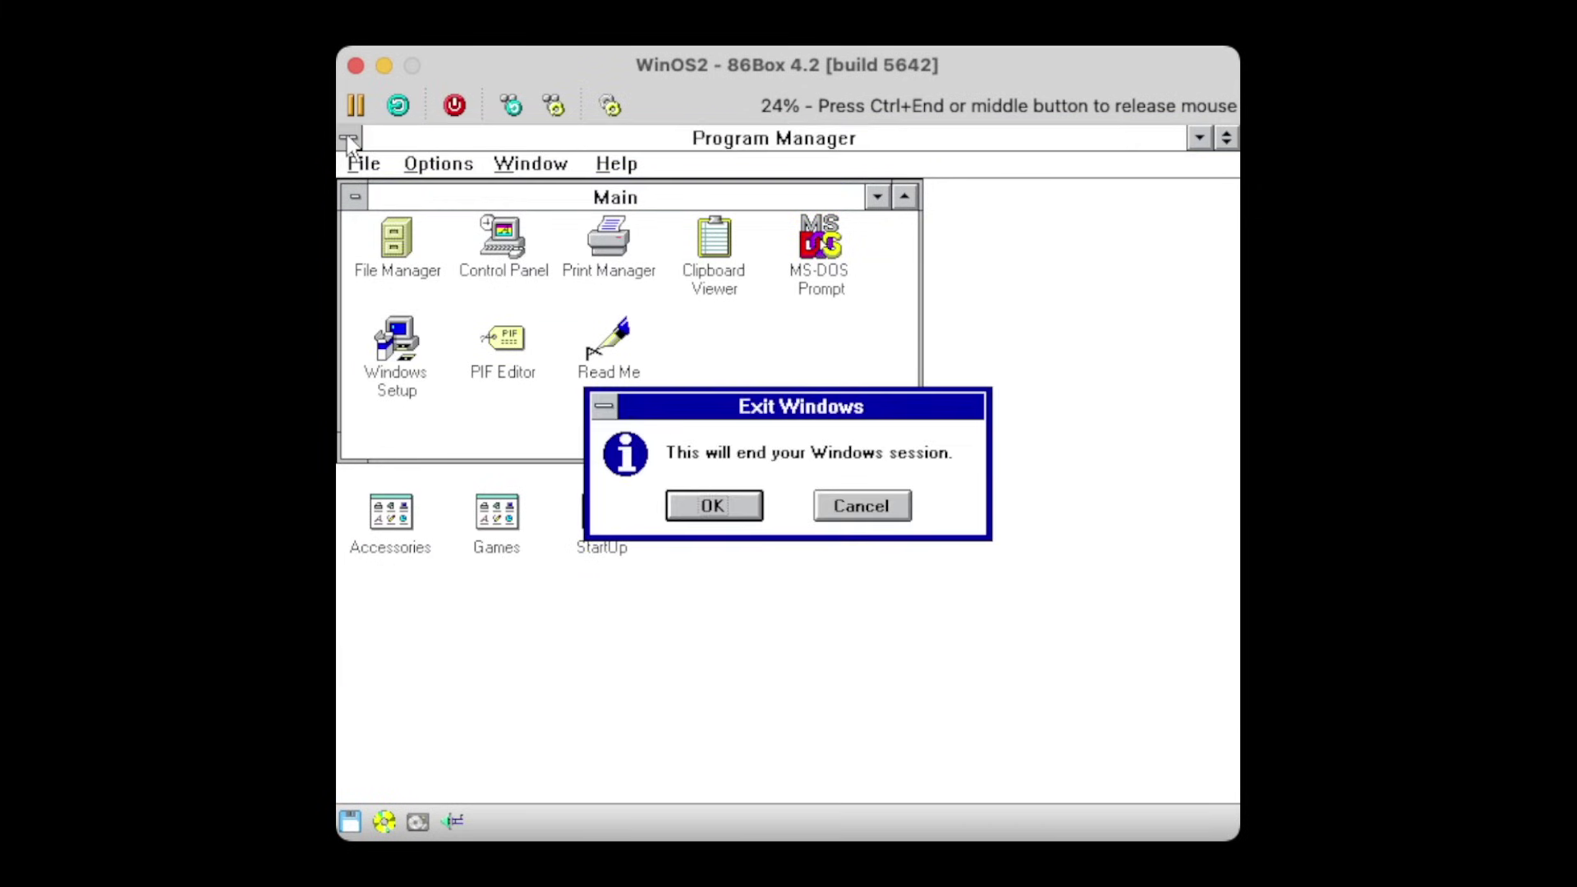
key("Return")
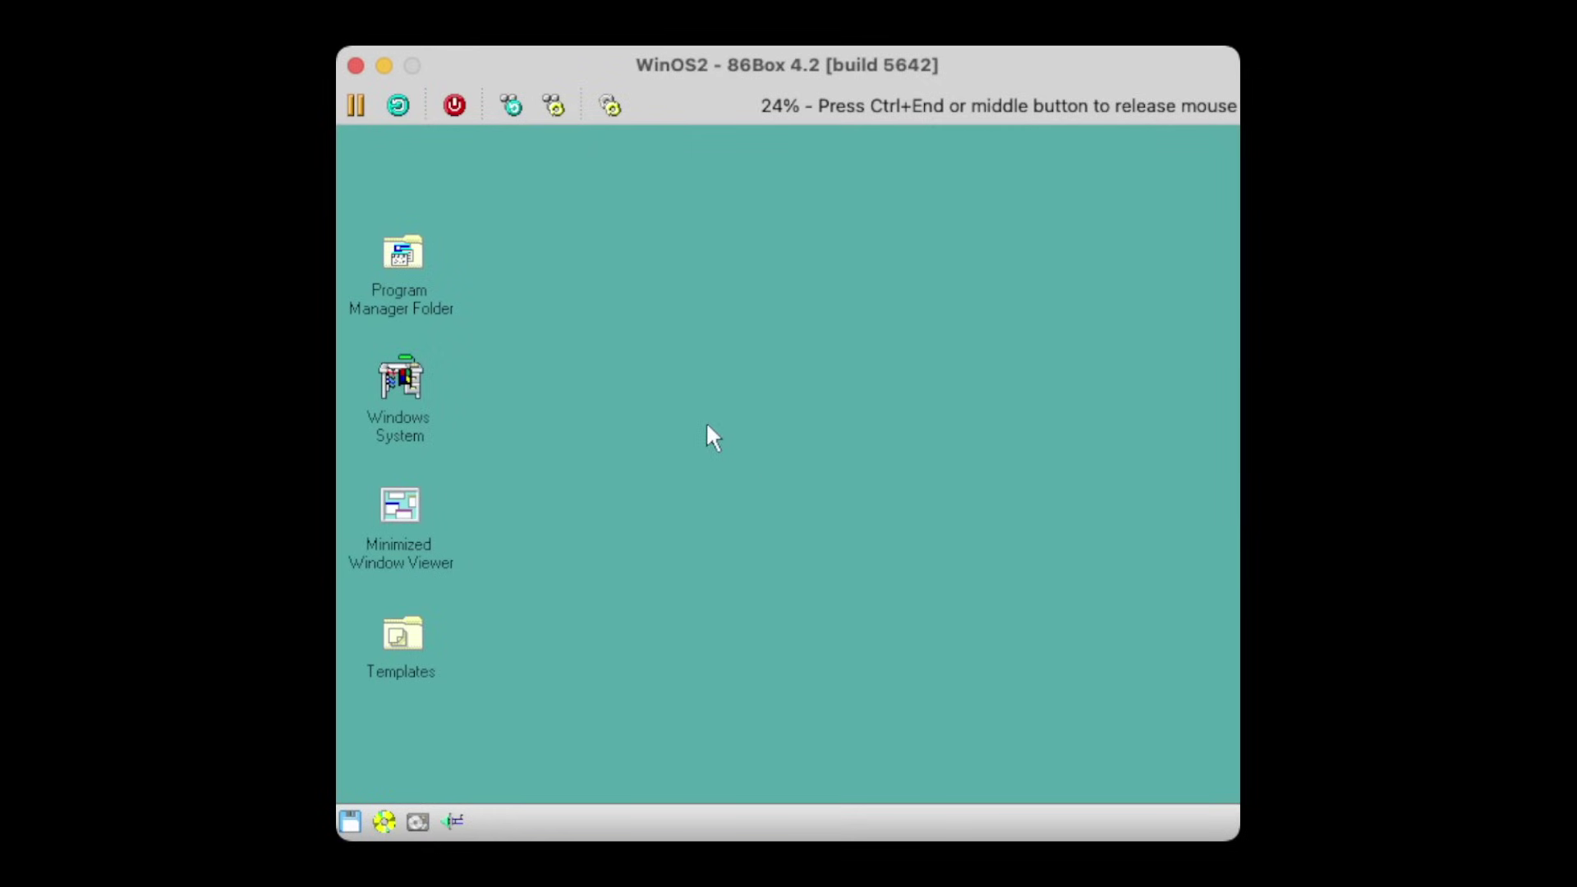
left_click(400, 271)
double_click(401, 272)
double_click(749, 207)
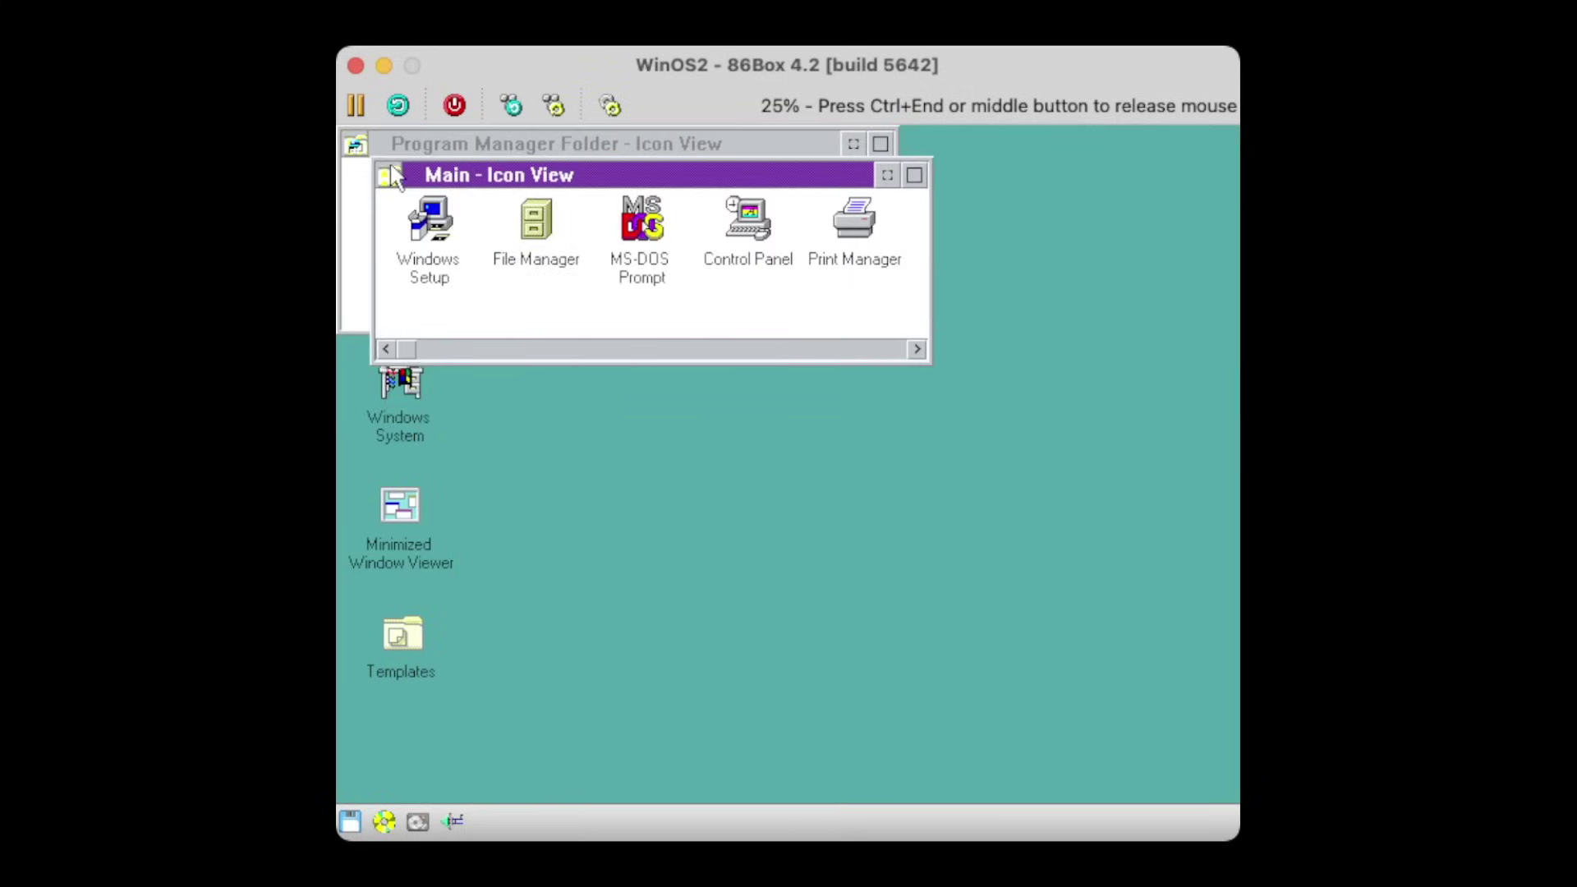
left_click(393, 173)
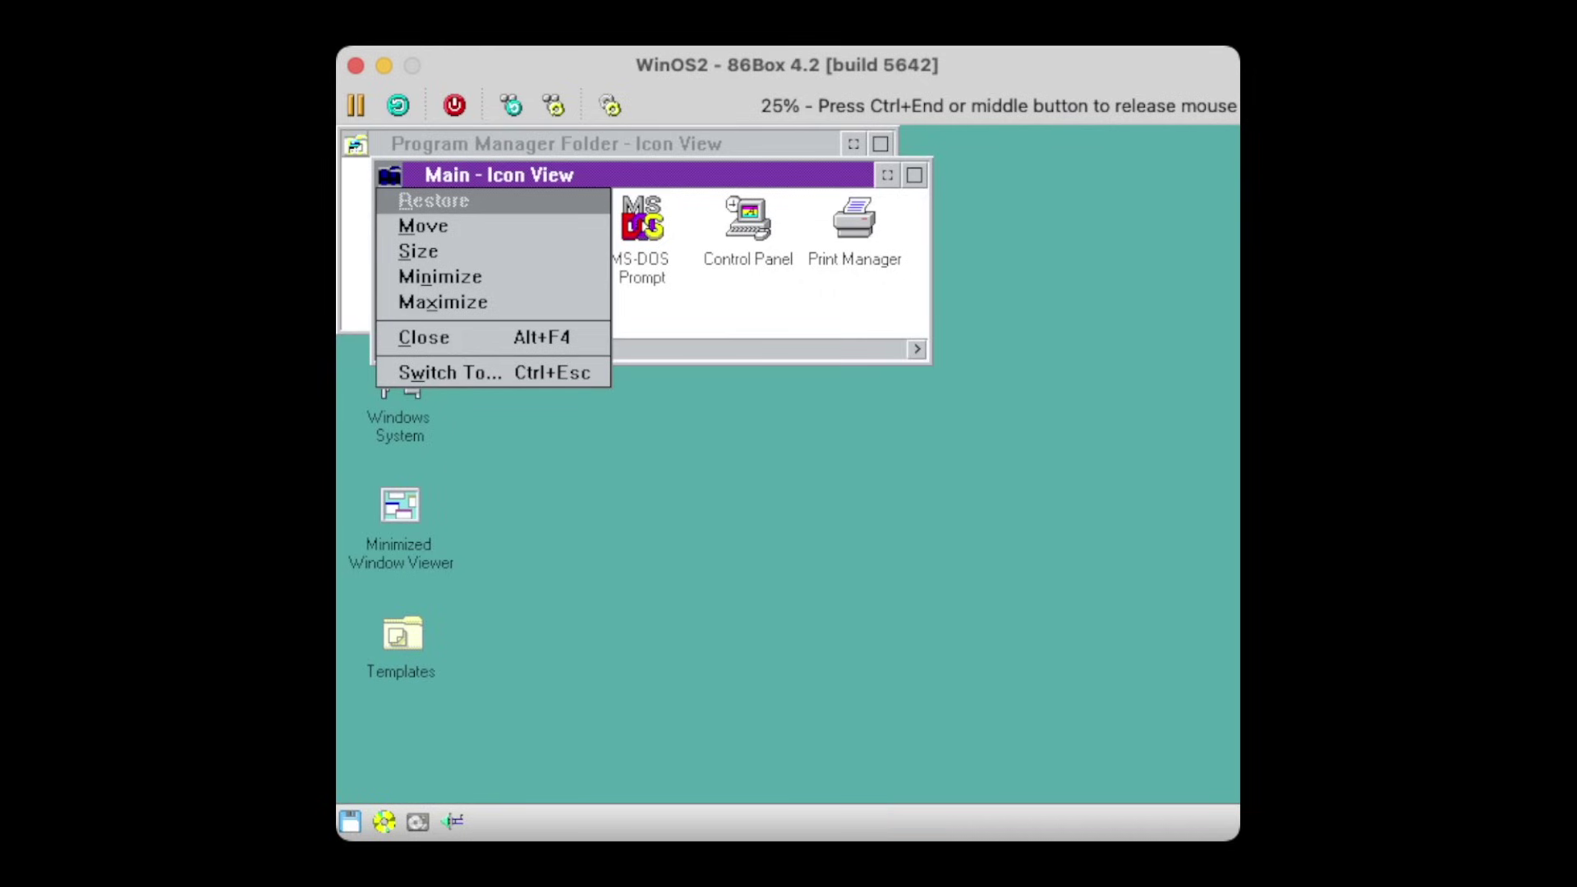
- Open the System Setup folder inside Windows System
left_click(424, 337)
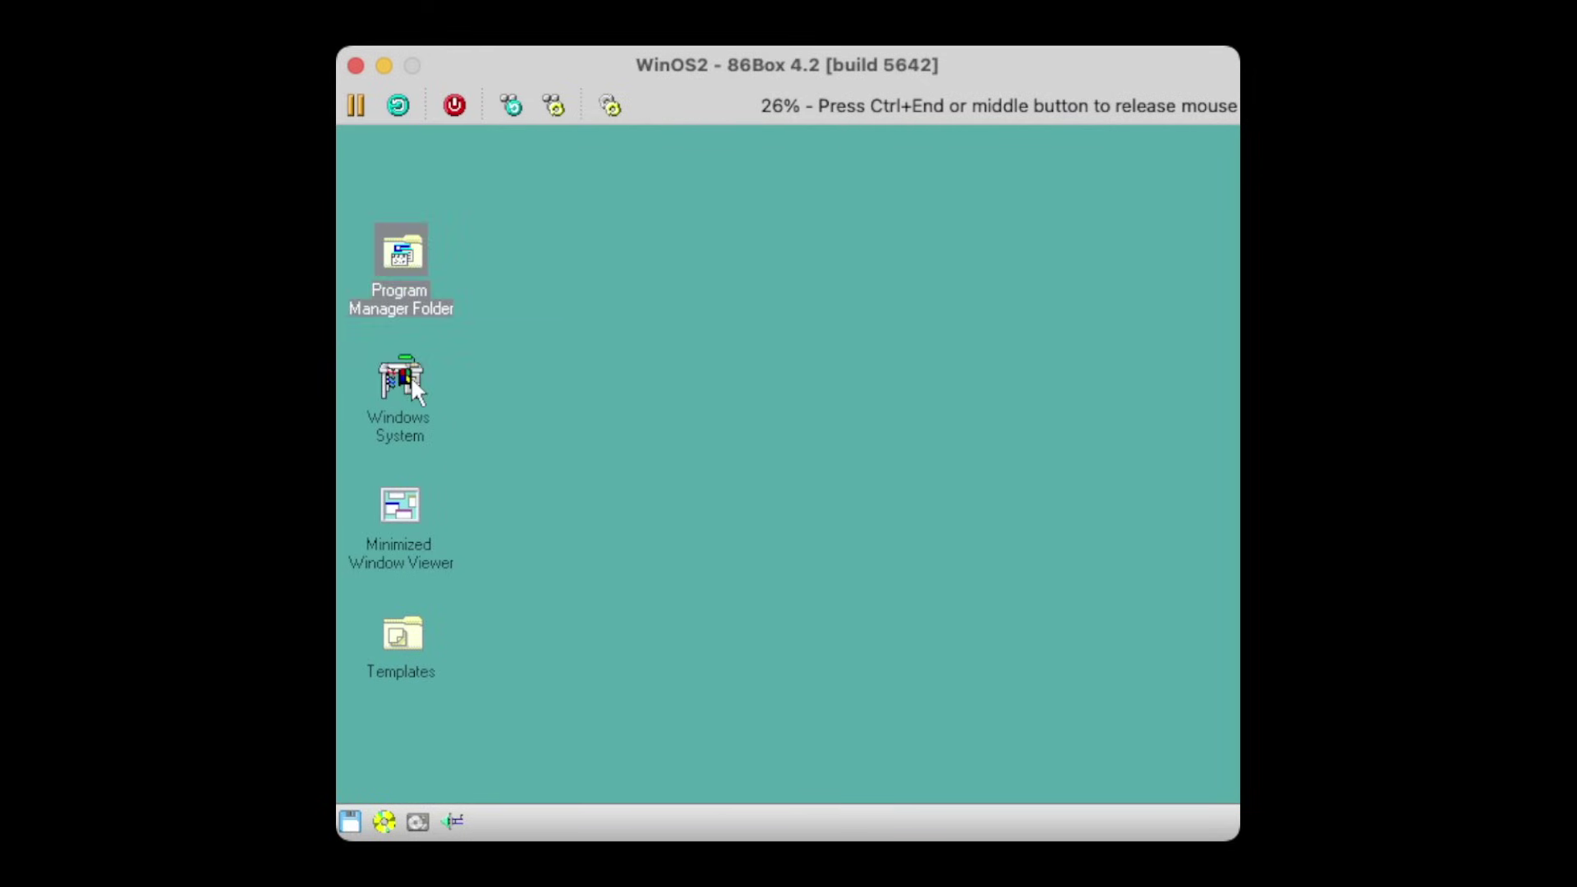
double_click(411, 376)
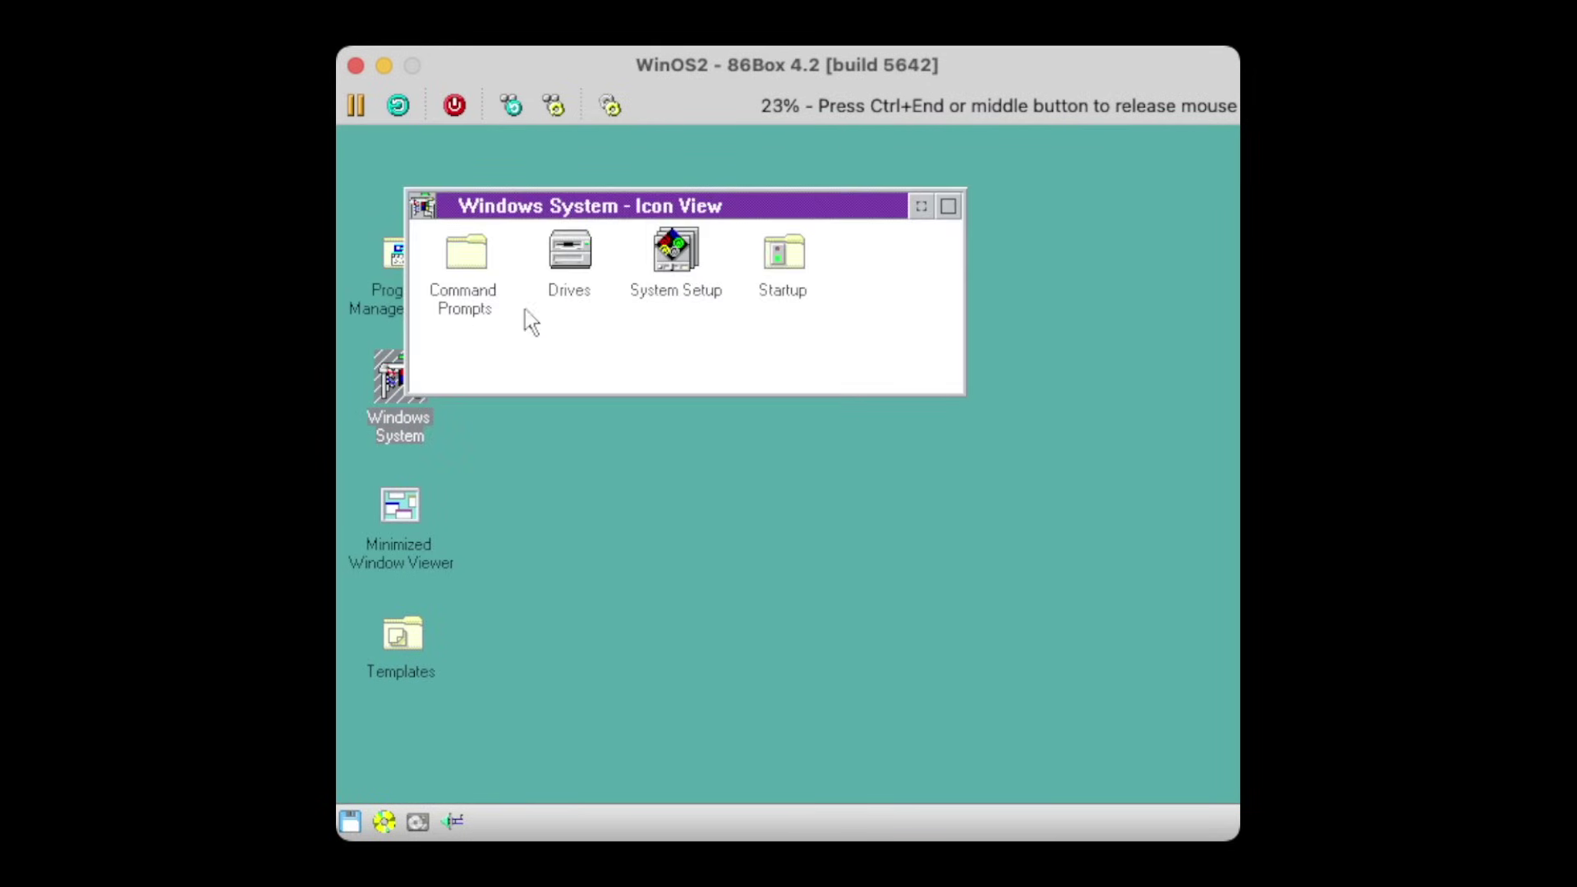
double_click(665, 279)
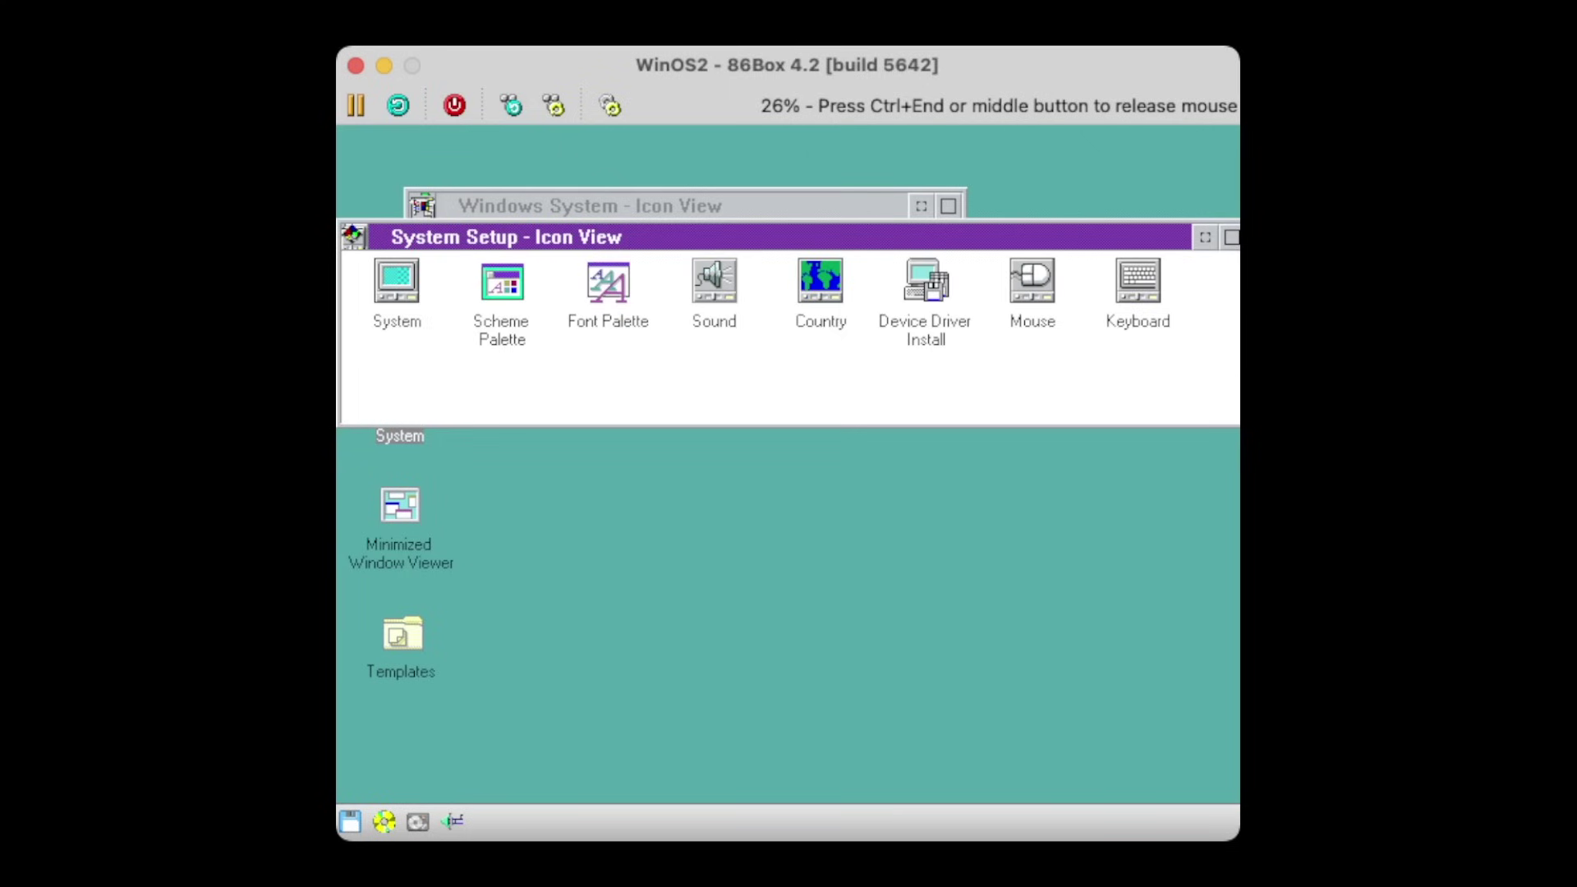
- Test the Scheme Palette, Font Palette, Country and Keyboard launchers, each opening its Windows settings
double_click(502, 283)
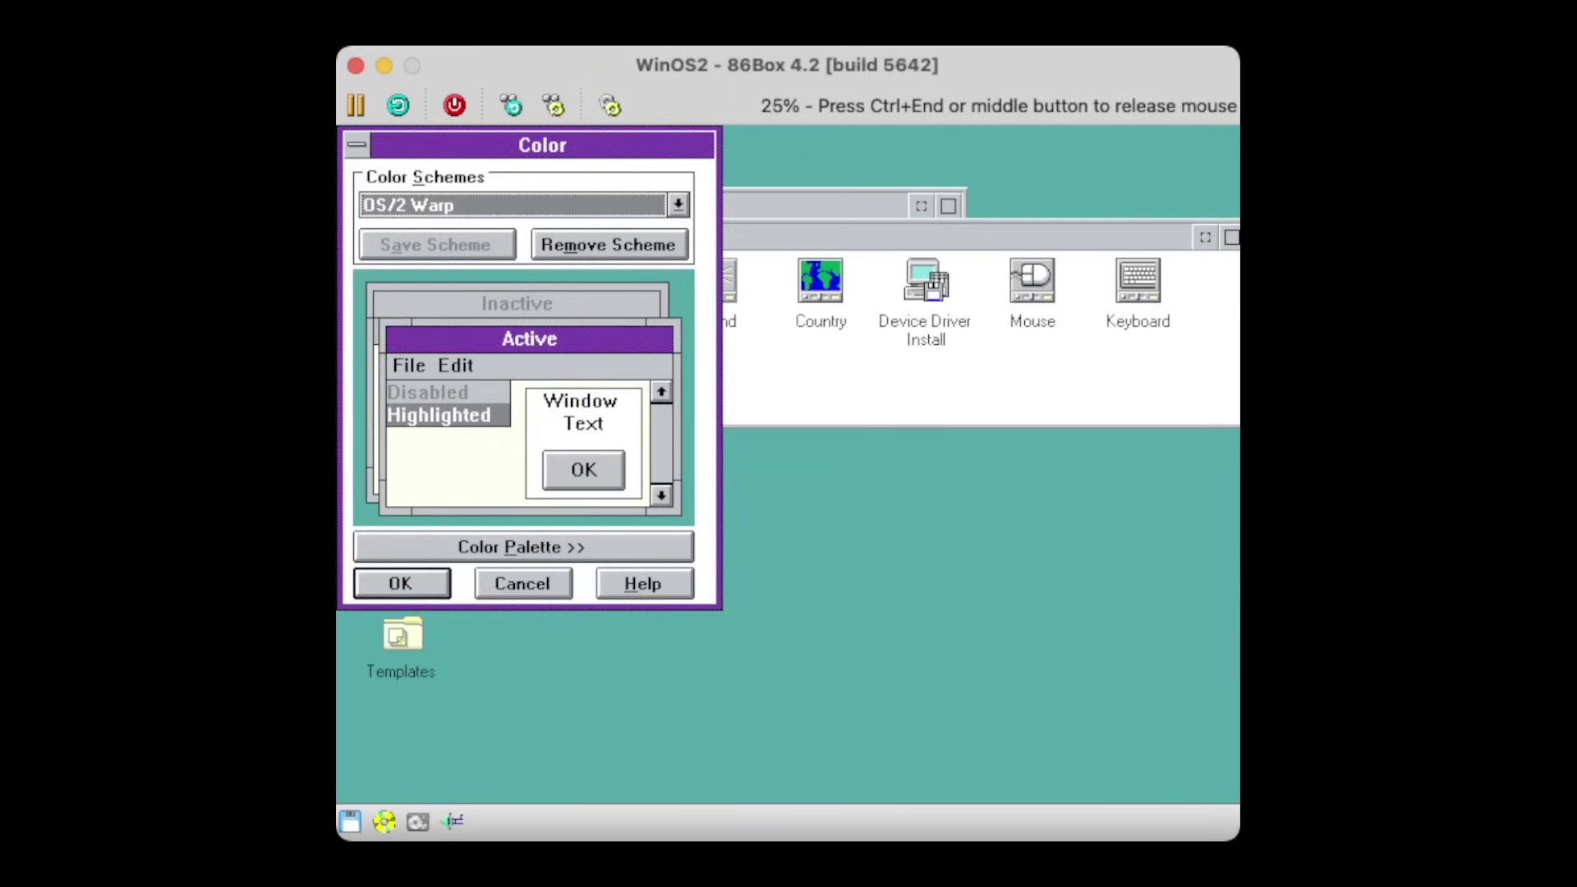
key("Escape")
double_click(605, 289)
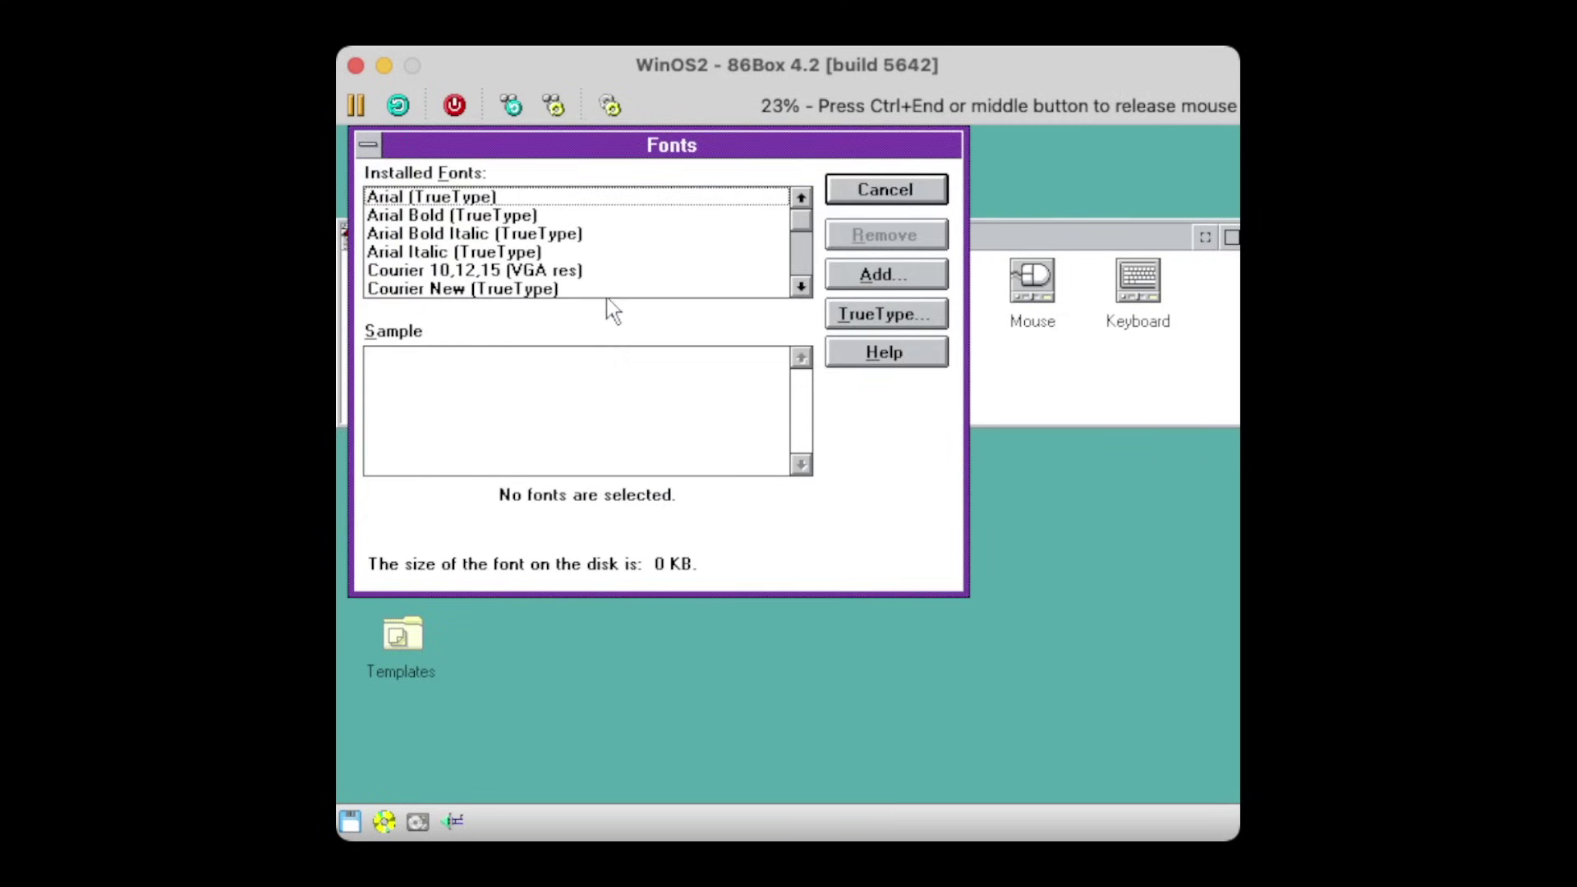
key("Escape")
double_click(836, 309)
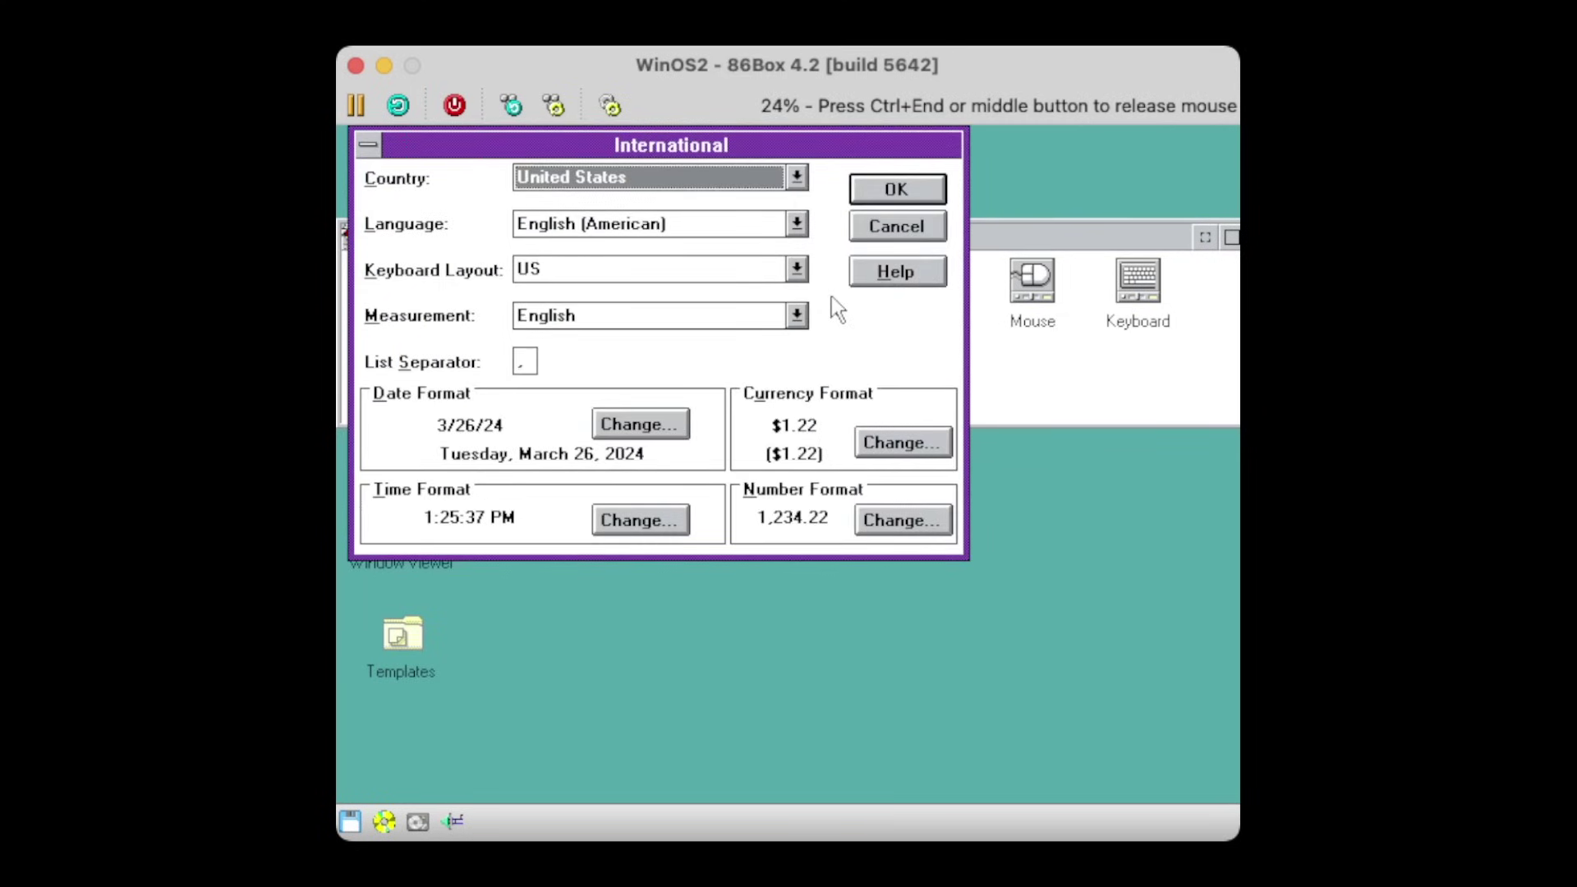
key("Escape")
double_click(1125, 302)
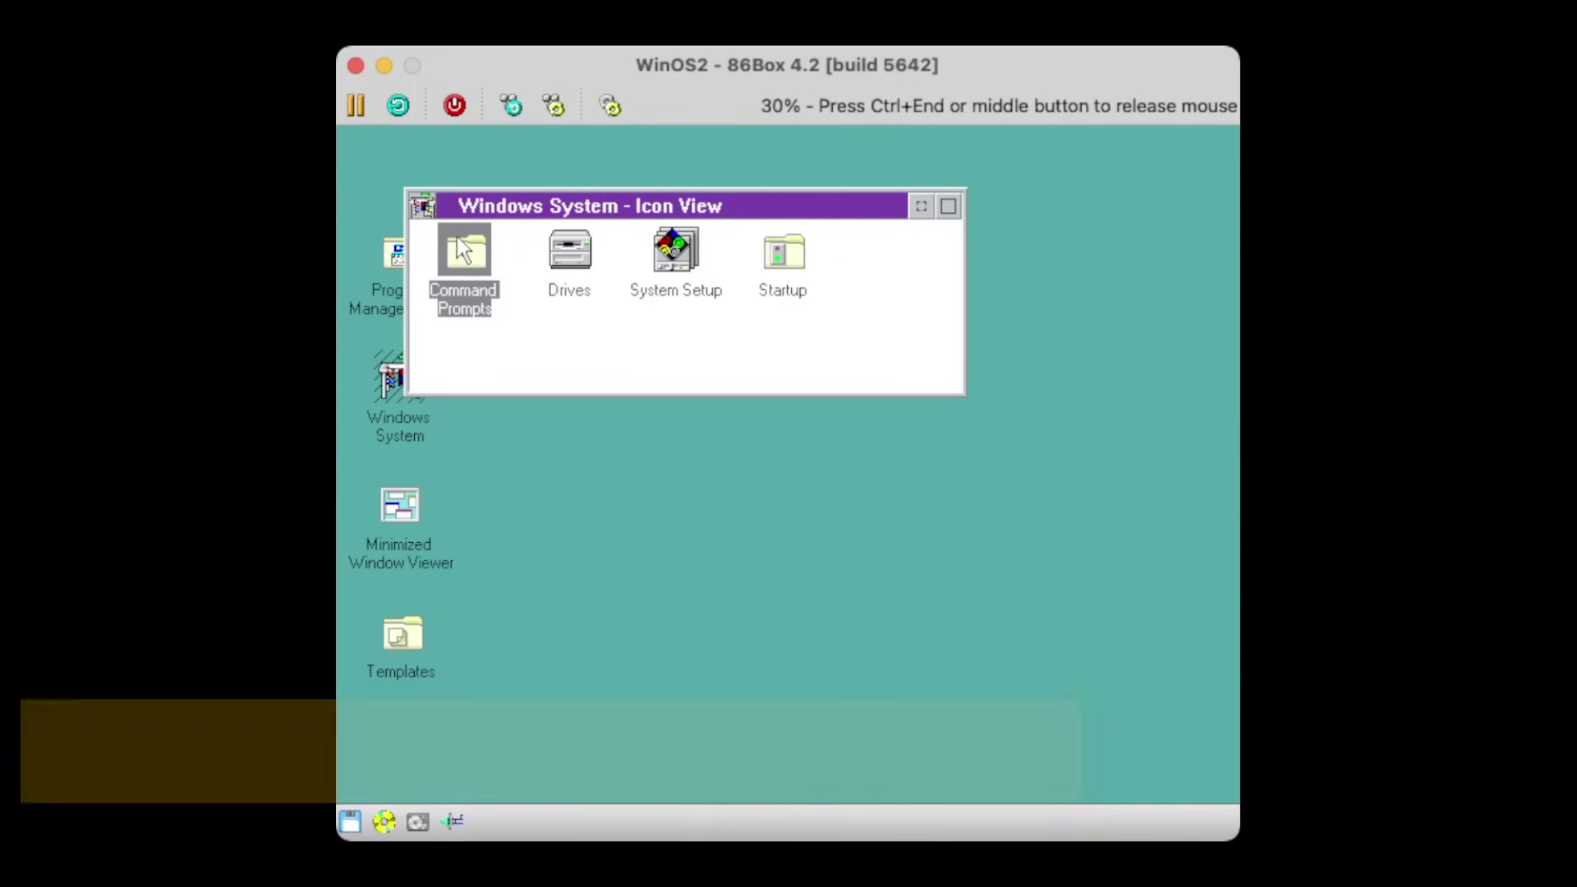
double_click(462, 255)
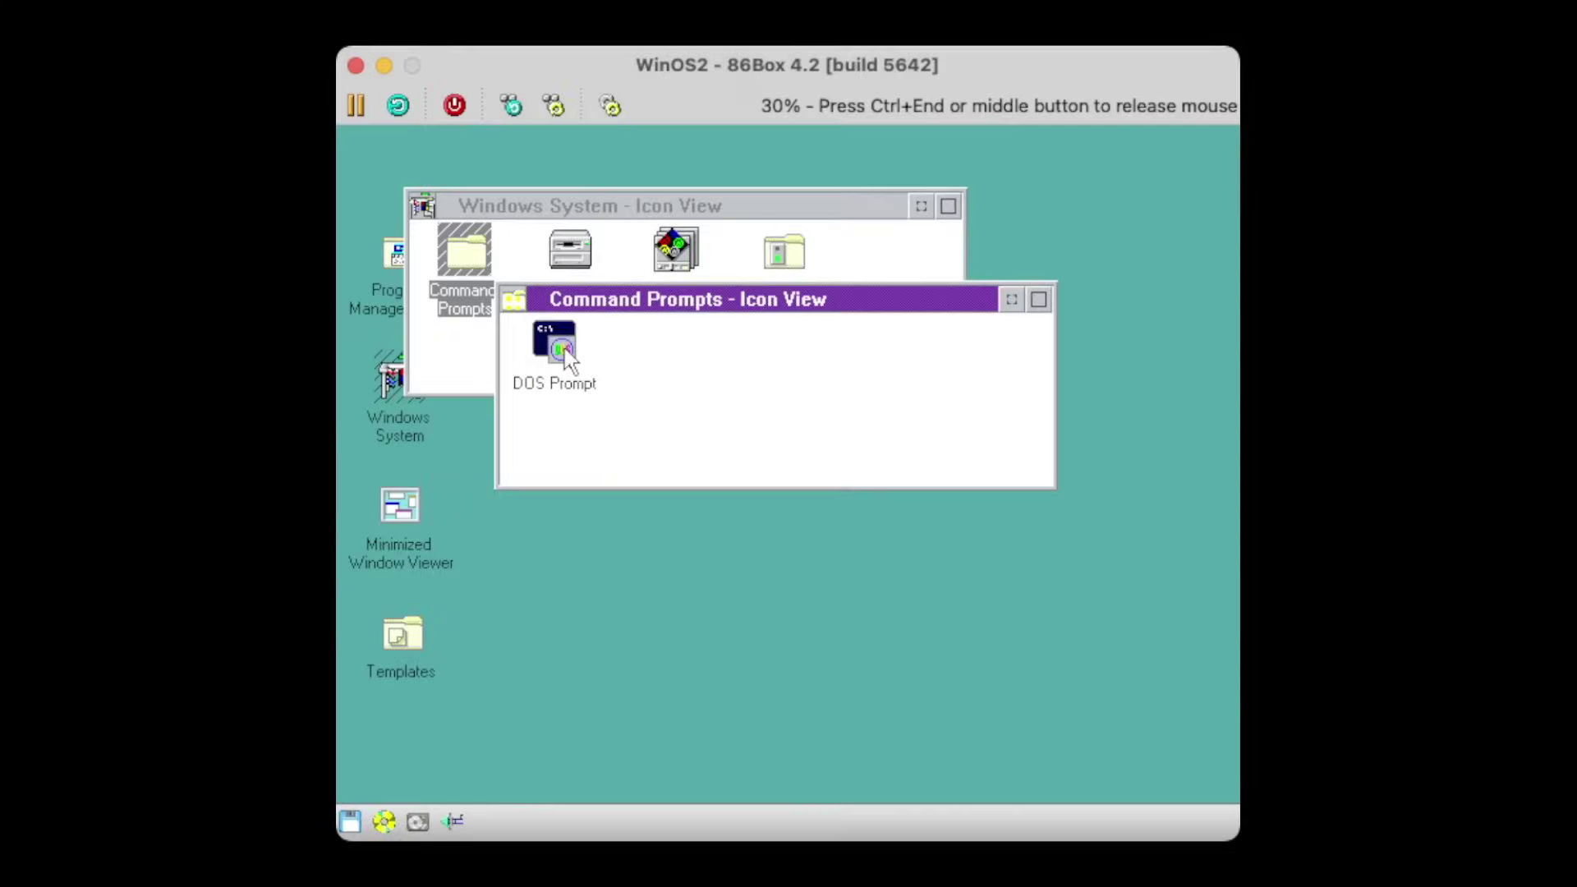
- Exit a DOS prompt, then copy C:\WINDOWS\DOSPRMPT.PIF as DOSPRPTW.PIF in File Manager
double_click(555, 342)
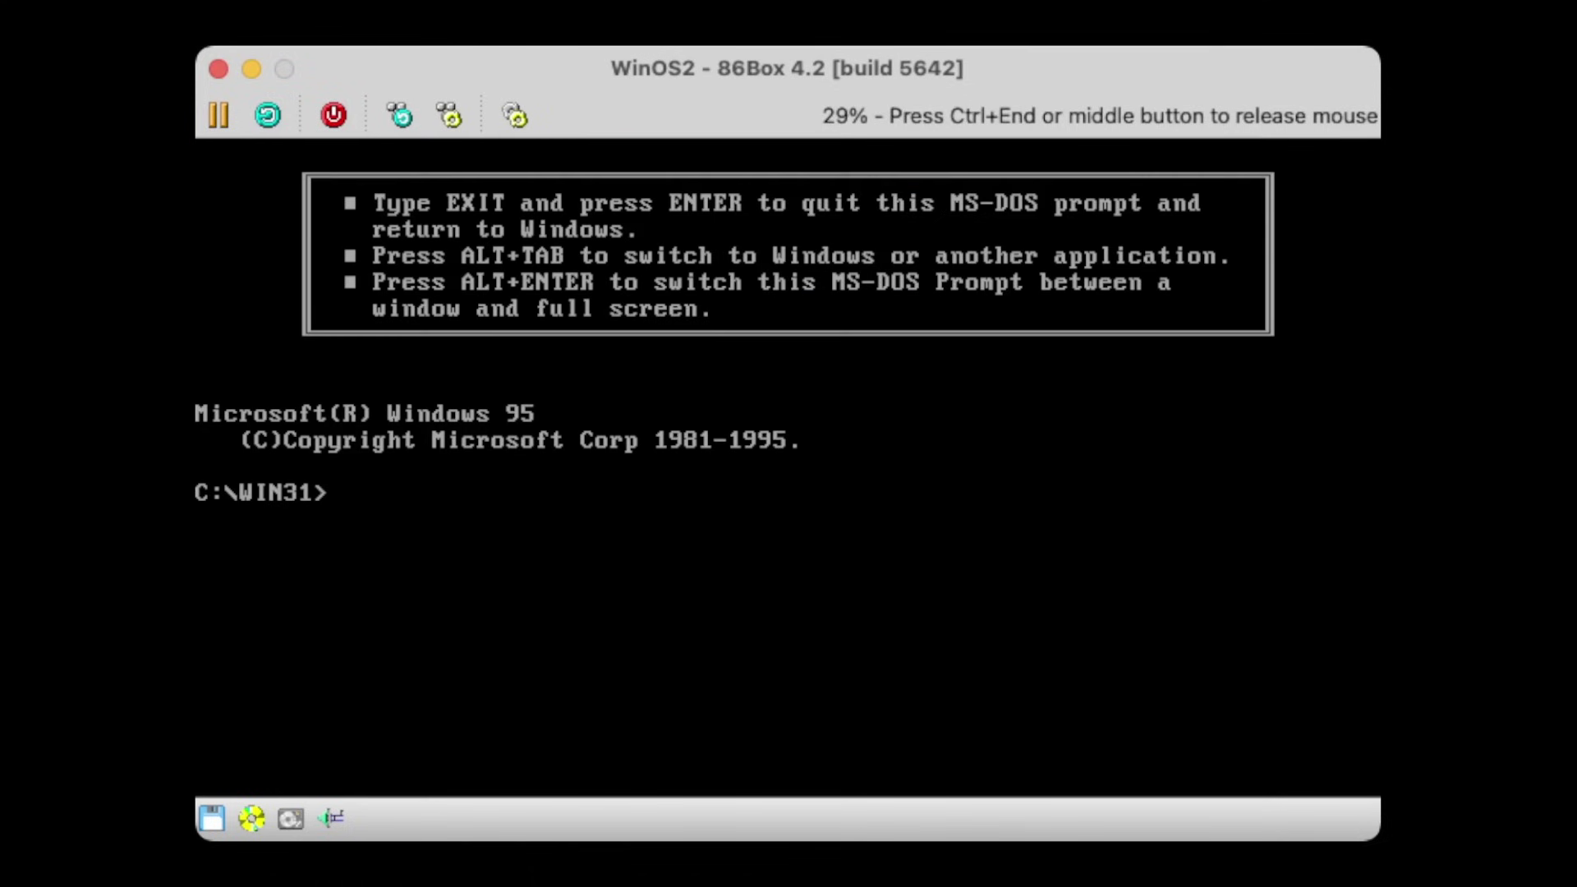
type("exit")
key("Return")
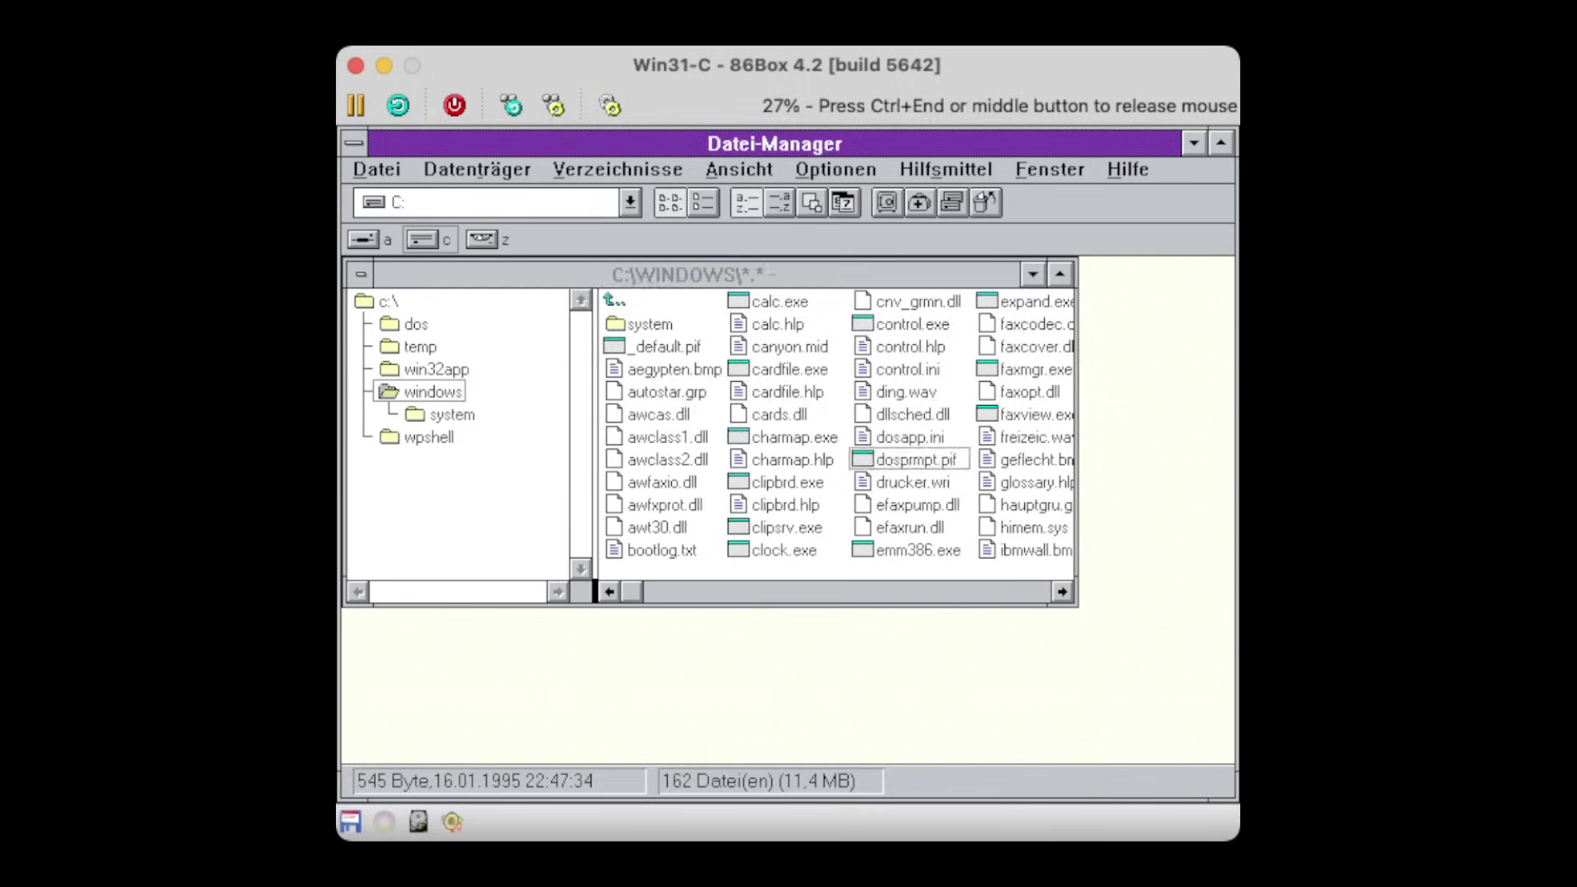
key("F8")
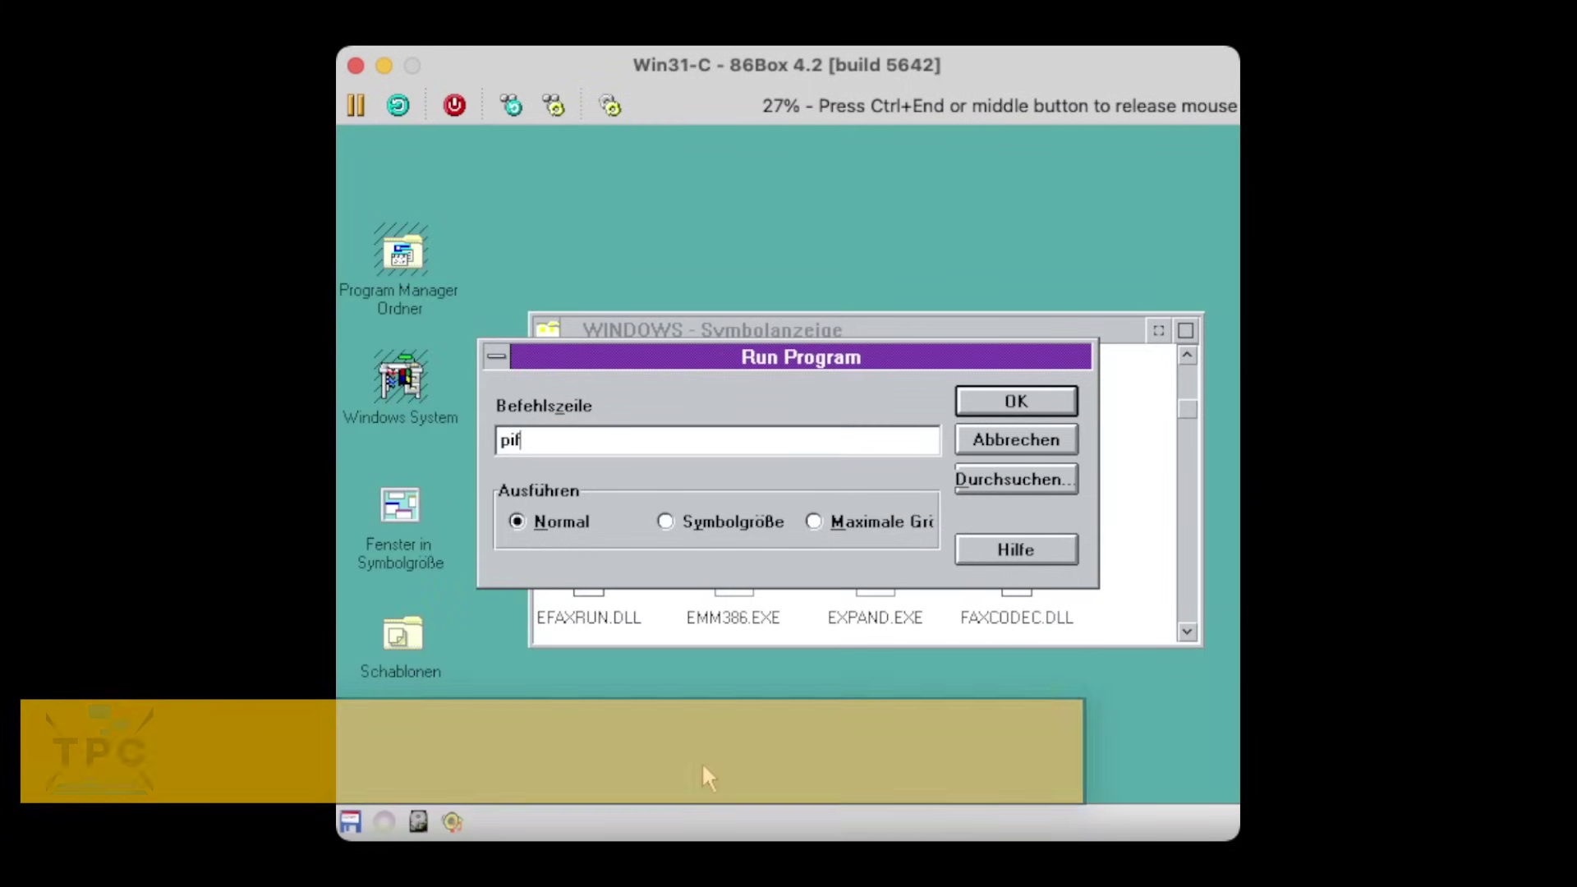
- Load DOSPRPTW.PIF in PIF Editor and set its display to windowed (Fenster)
type("edit")
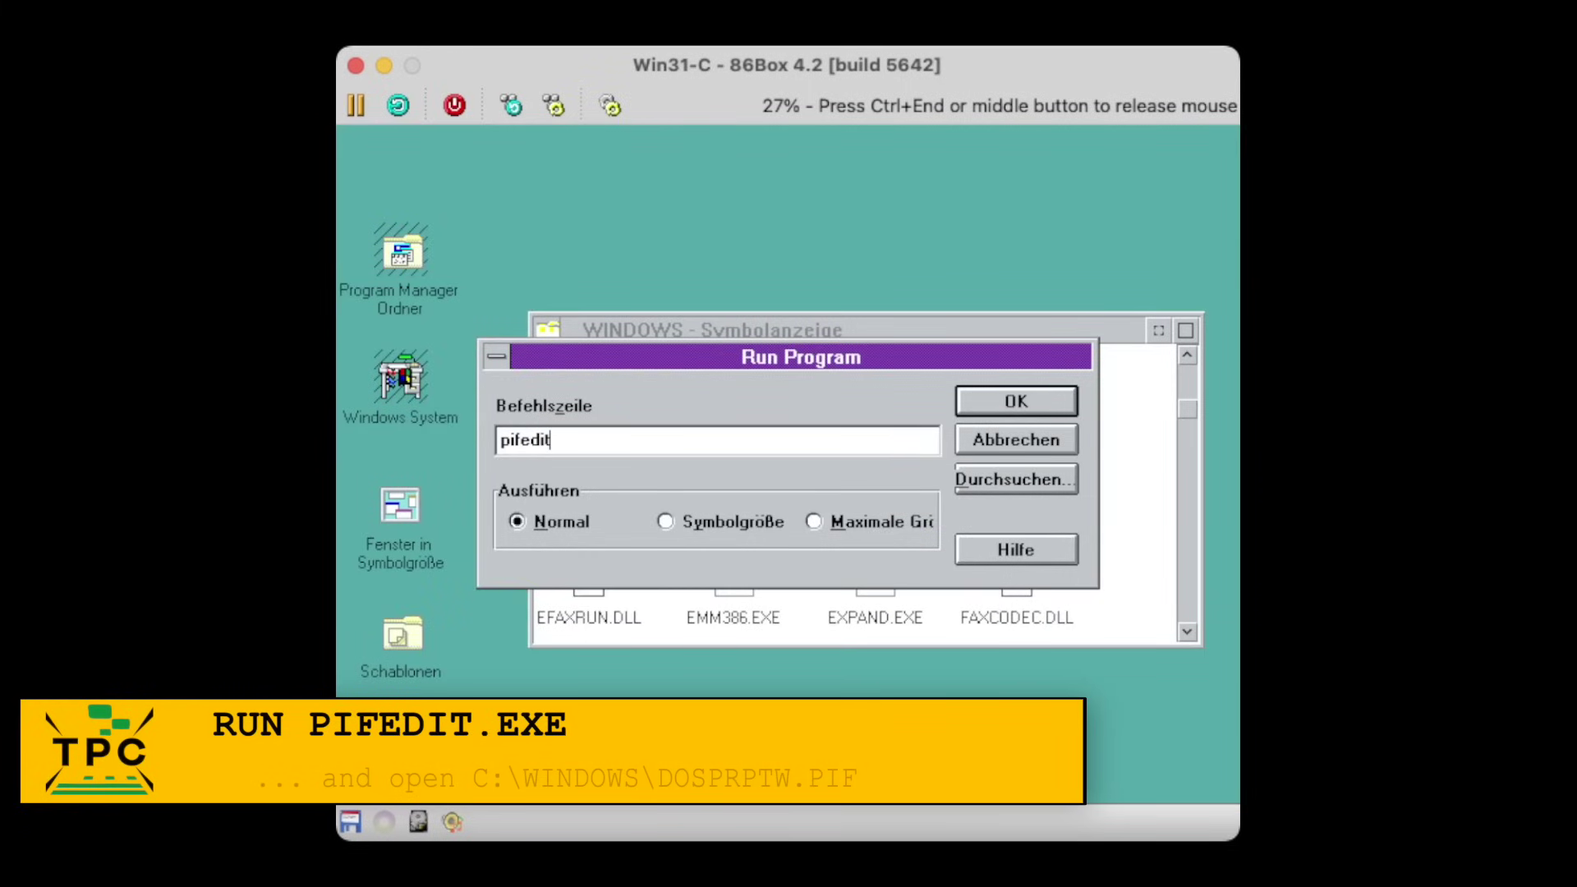
key("Return")
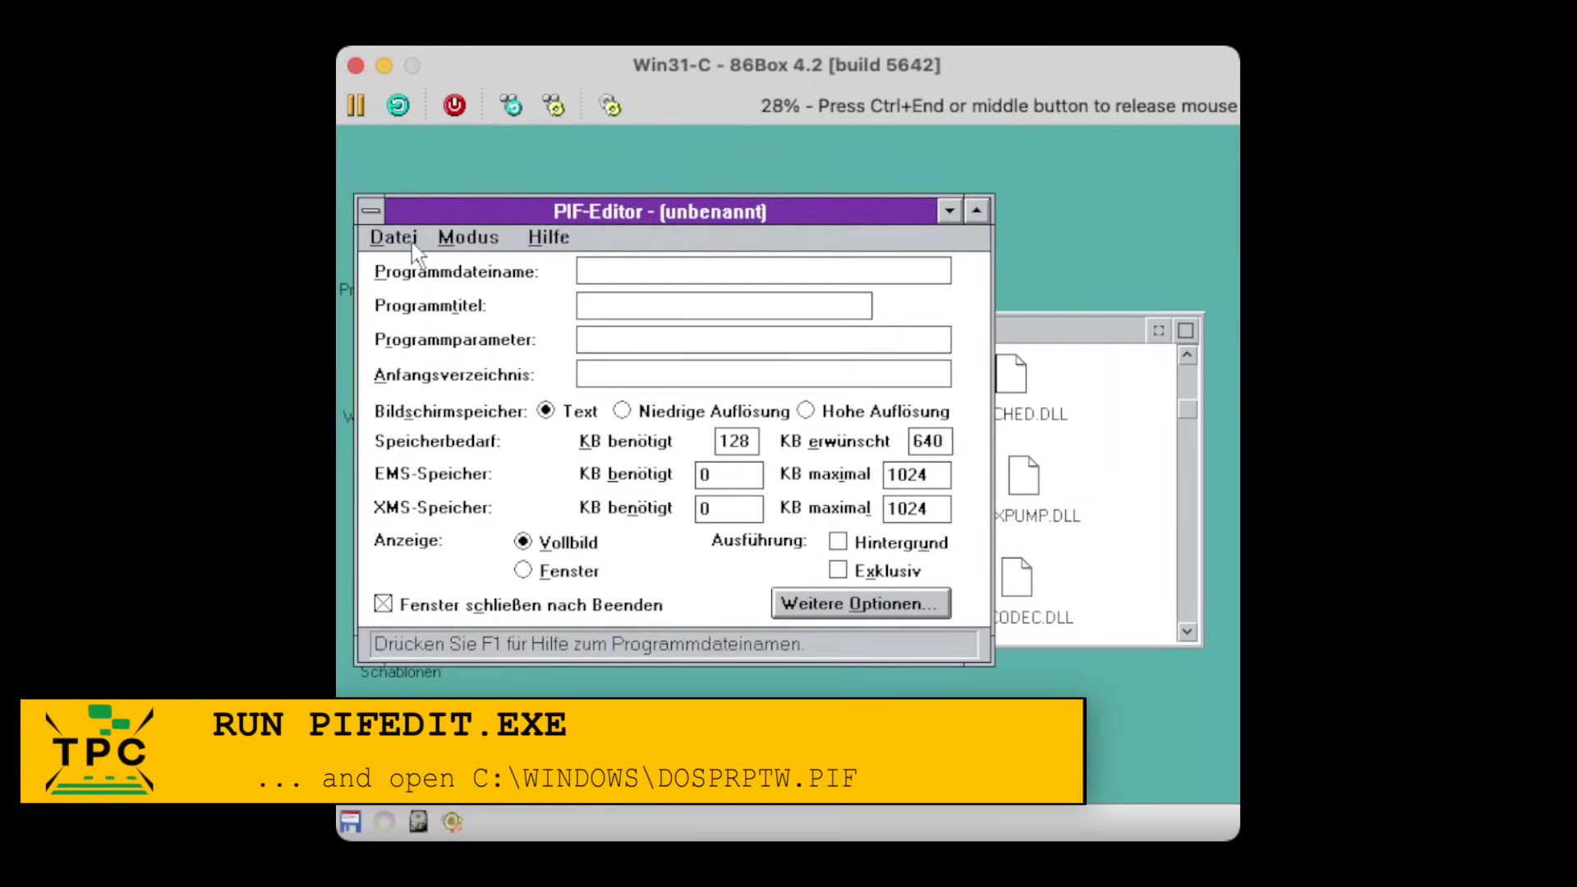
left_click(411, 243)
left_click(411, 283)
left_click(480, 427)
left_click(1149, 341)
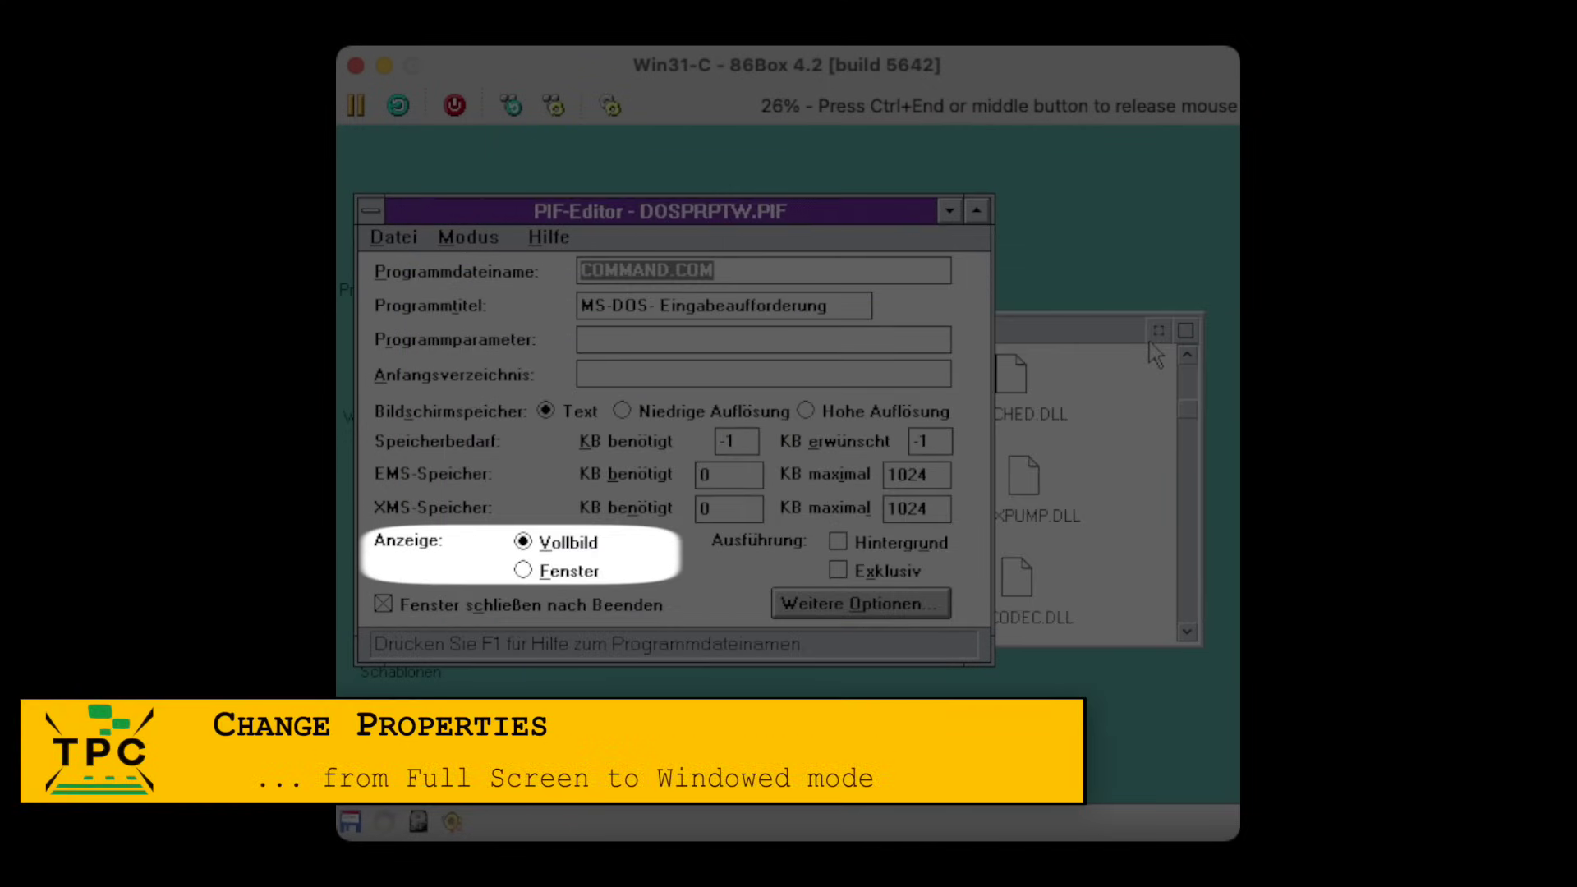
key("alt+f")
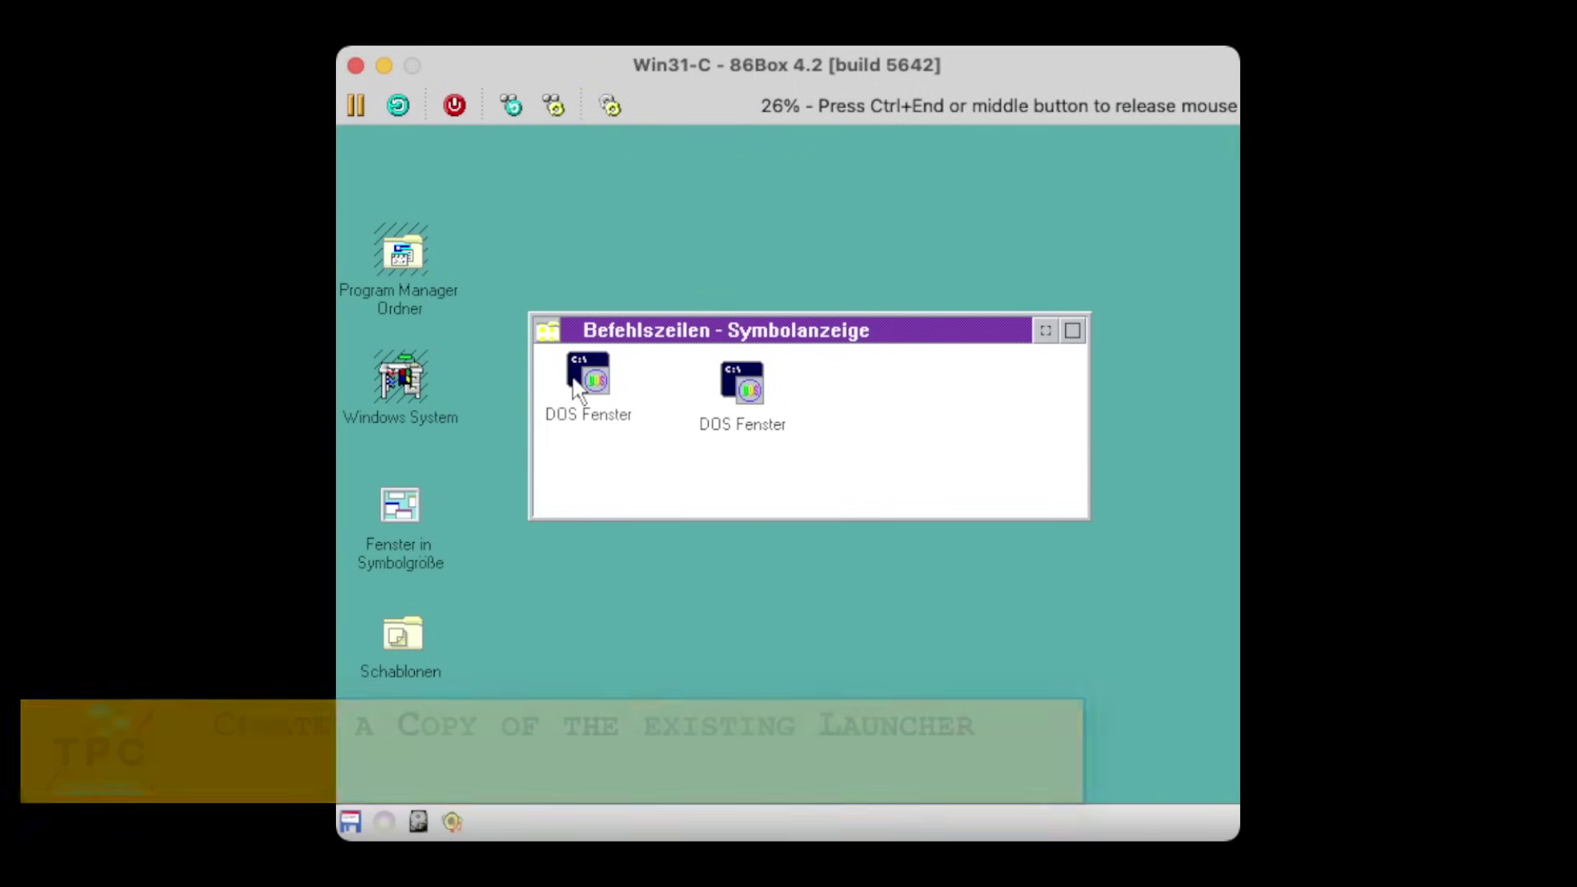
- Retitle one launcher from DOS Fenster to DOS Vollbild
right_click(577, 387)
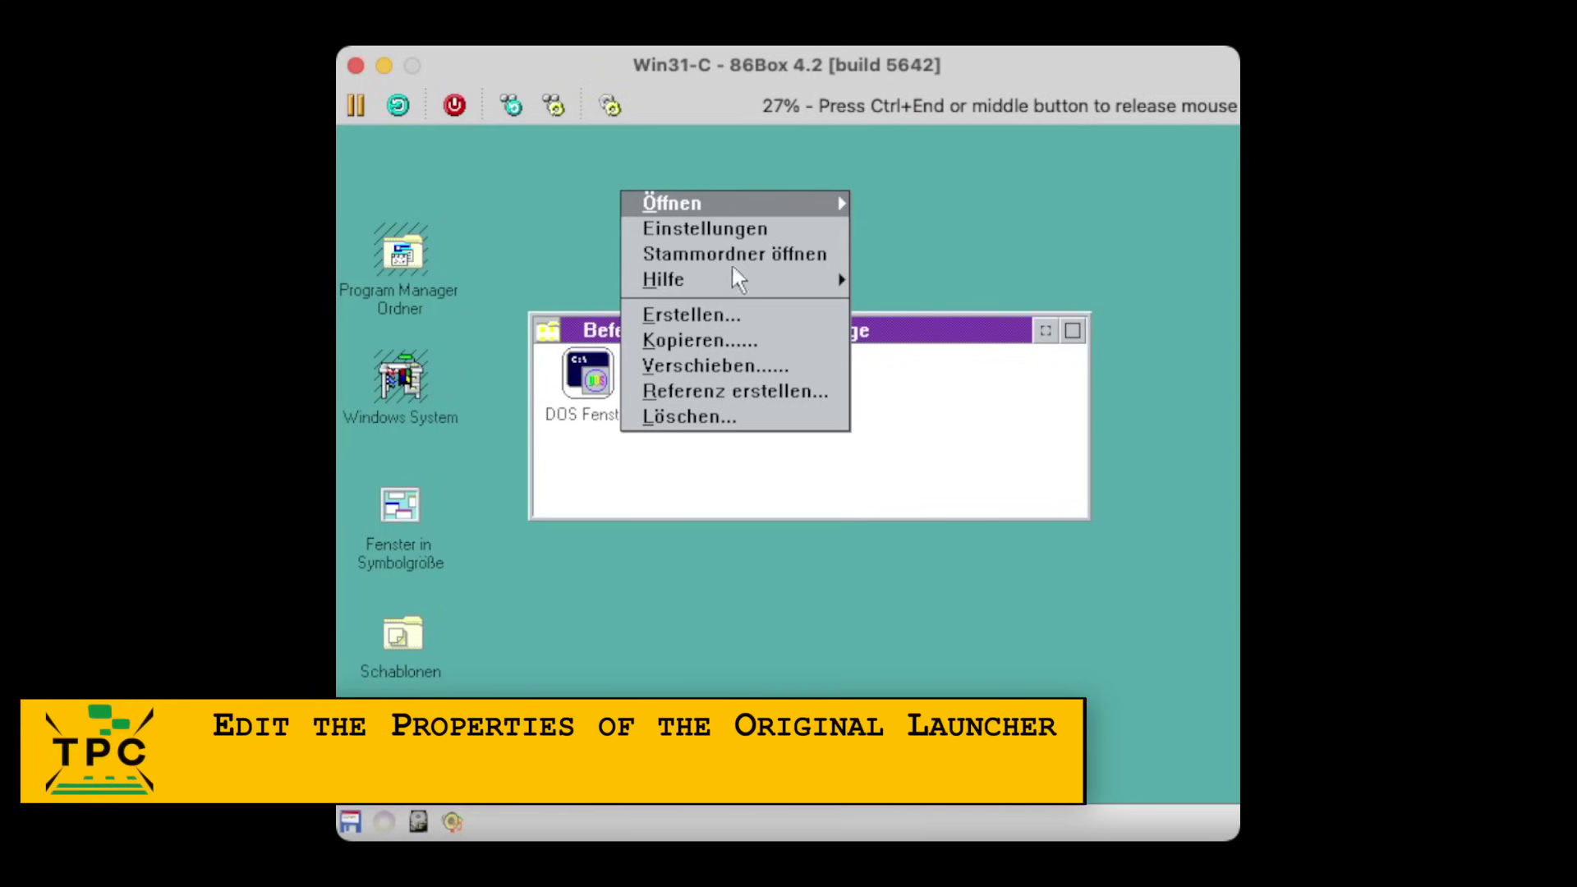
left_click(762, 230)
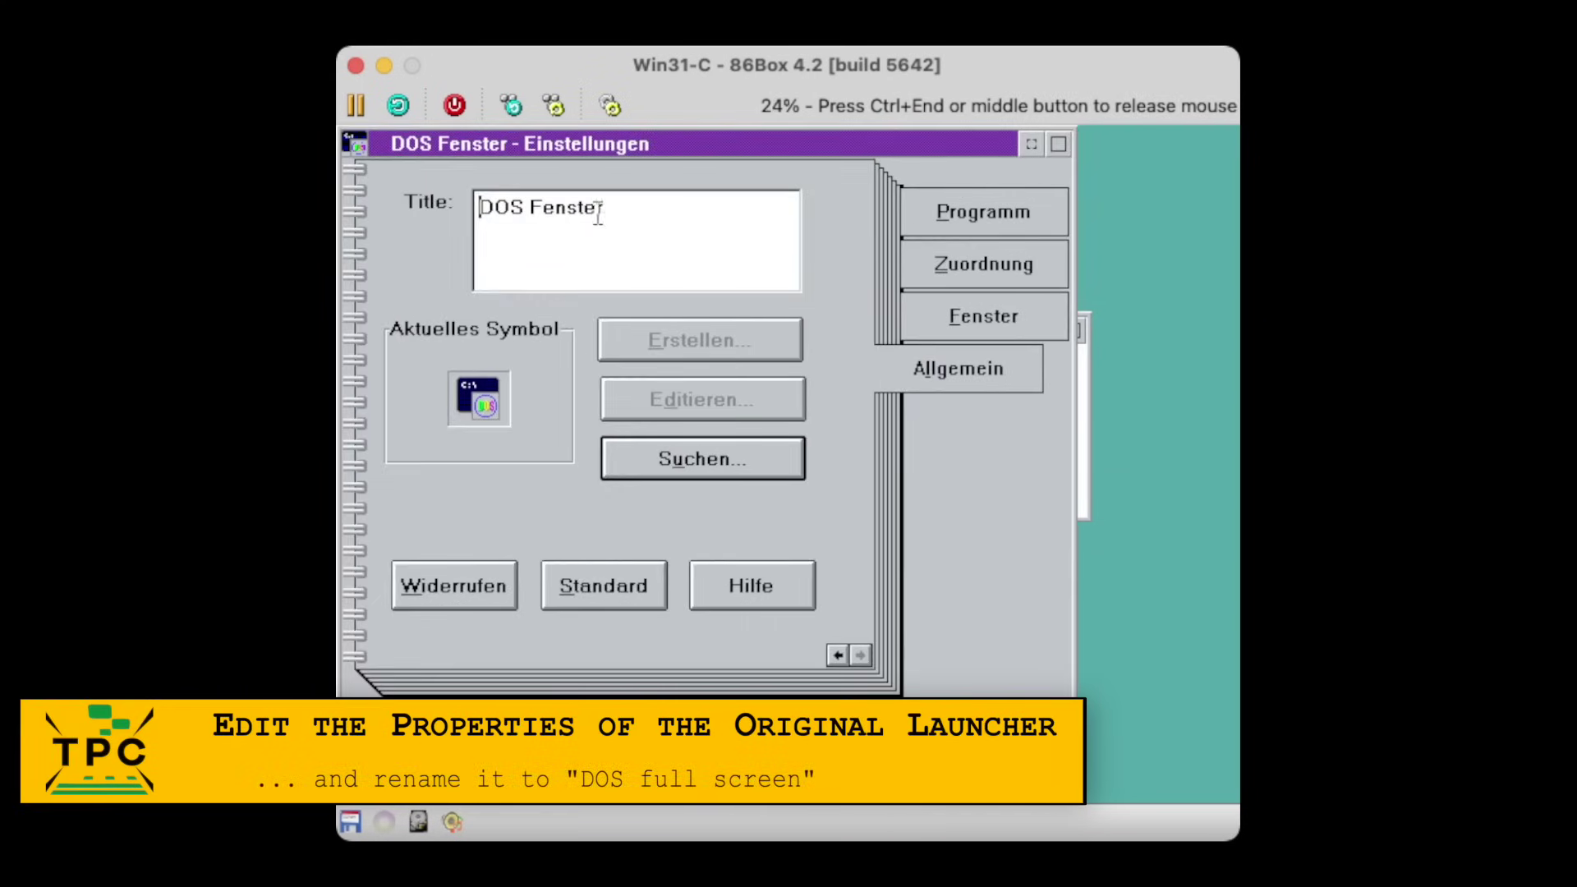
double_click(594, 215)
type("Vollbild")
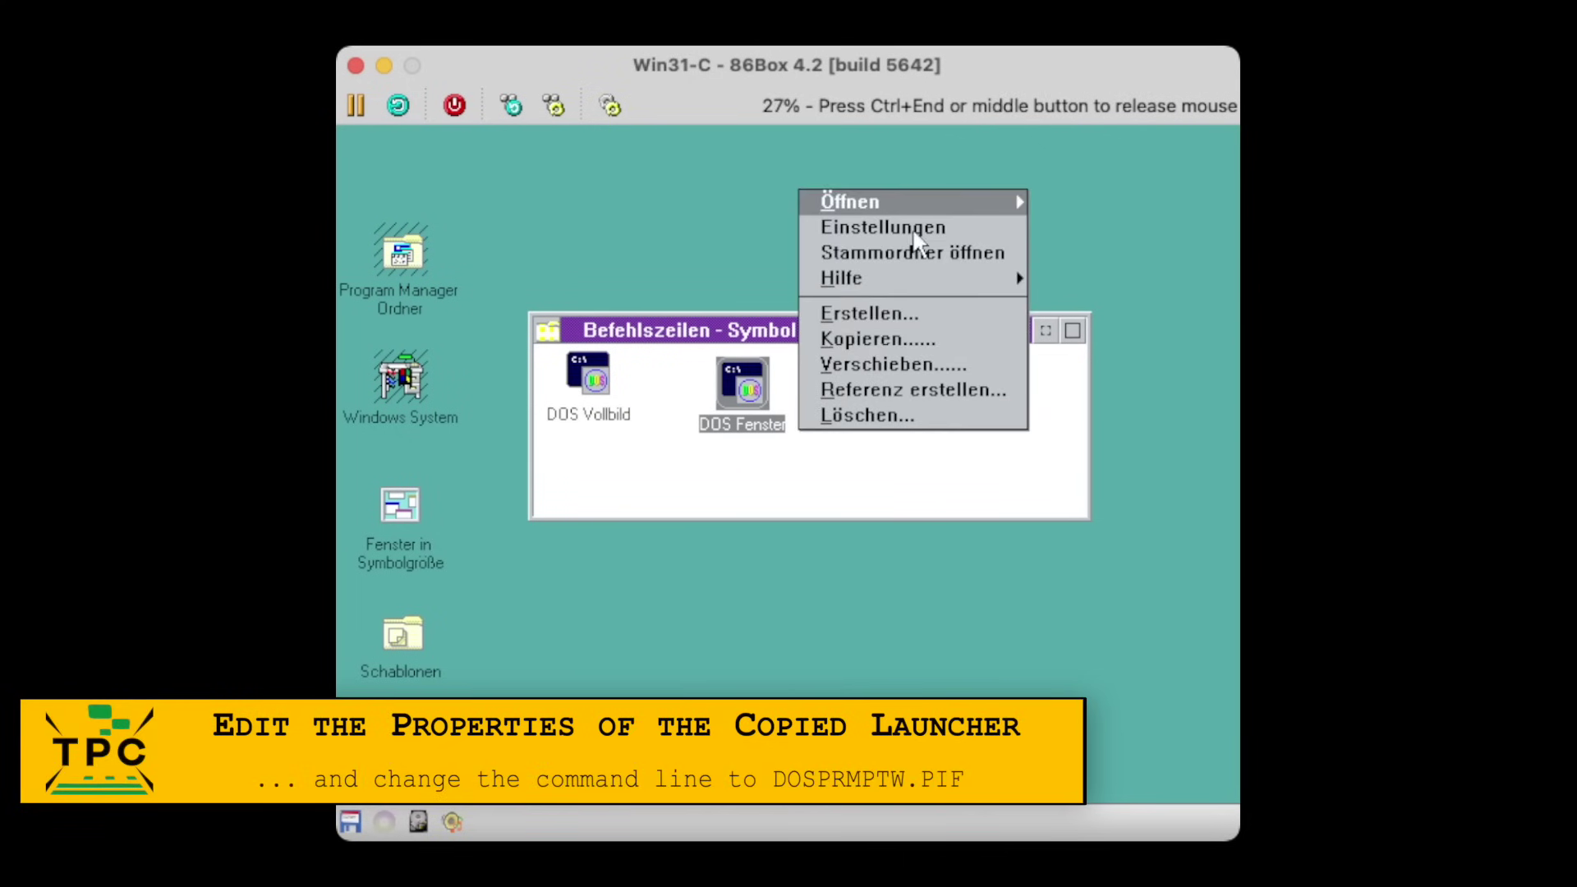
- Give the DOS Fenster launcher the windowed DOS icon from WPSHELL.EXE
left_click(908, 234)
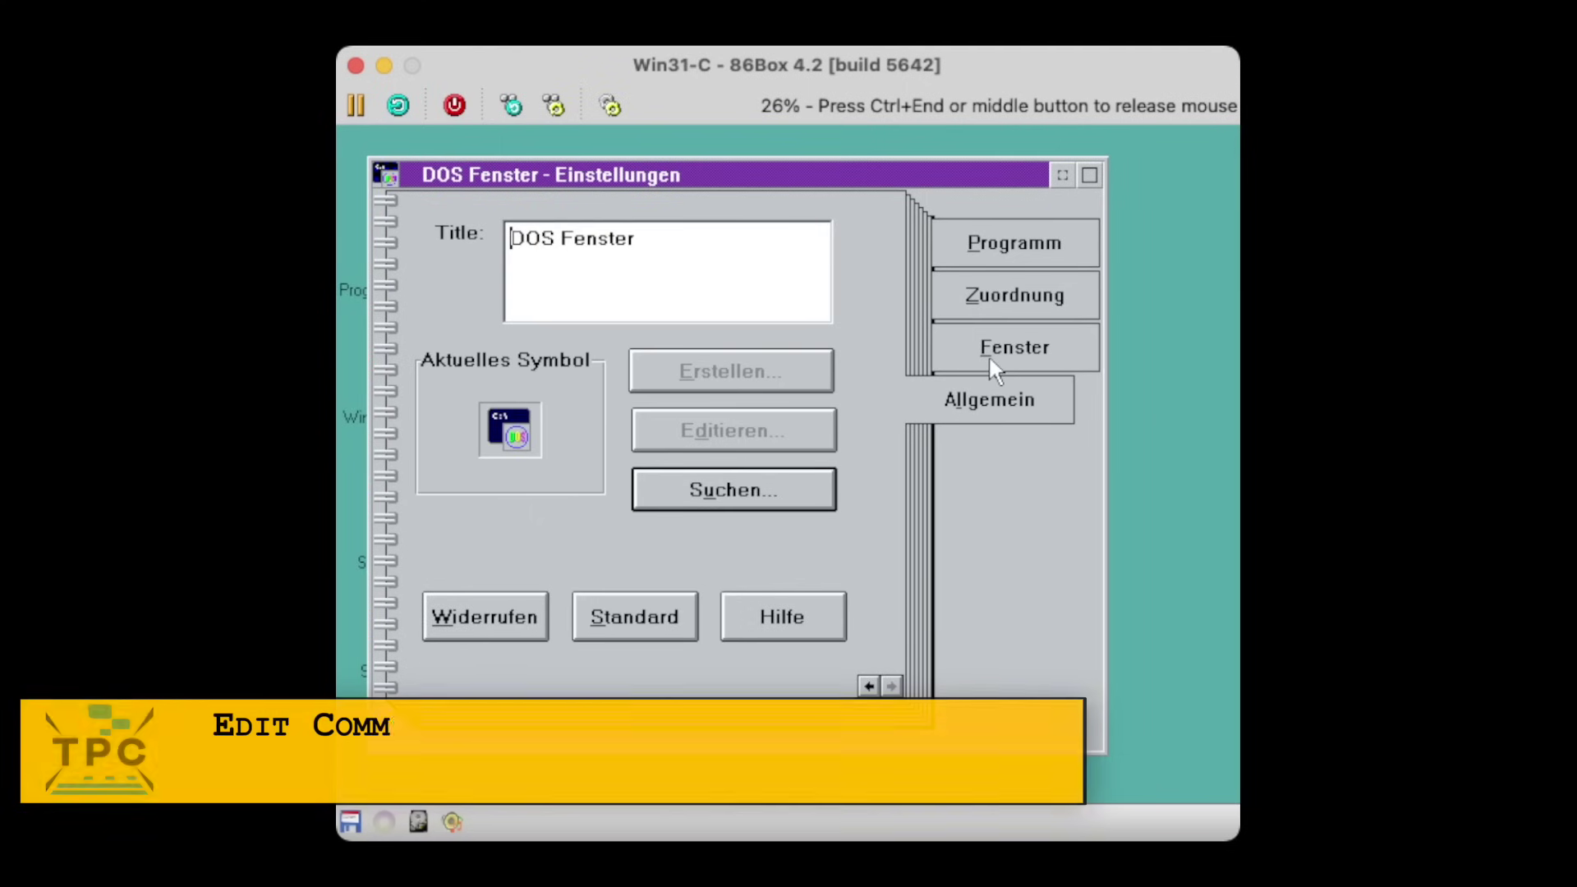
left_click(756, 488)
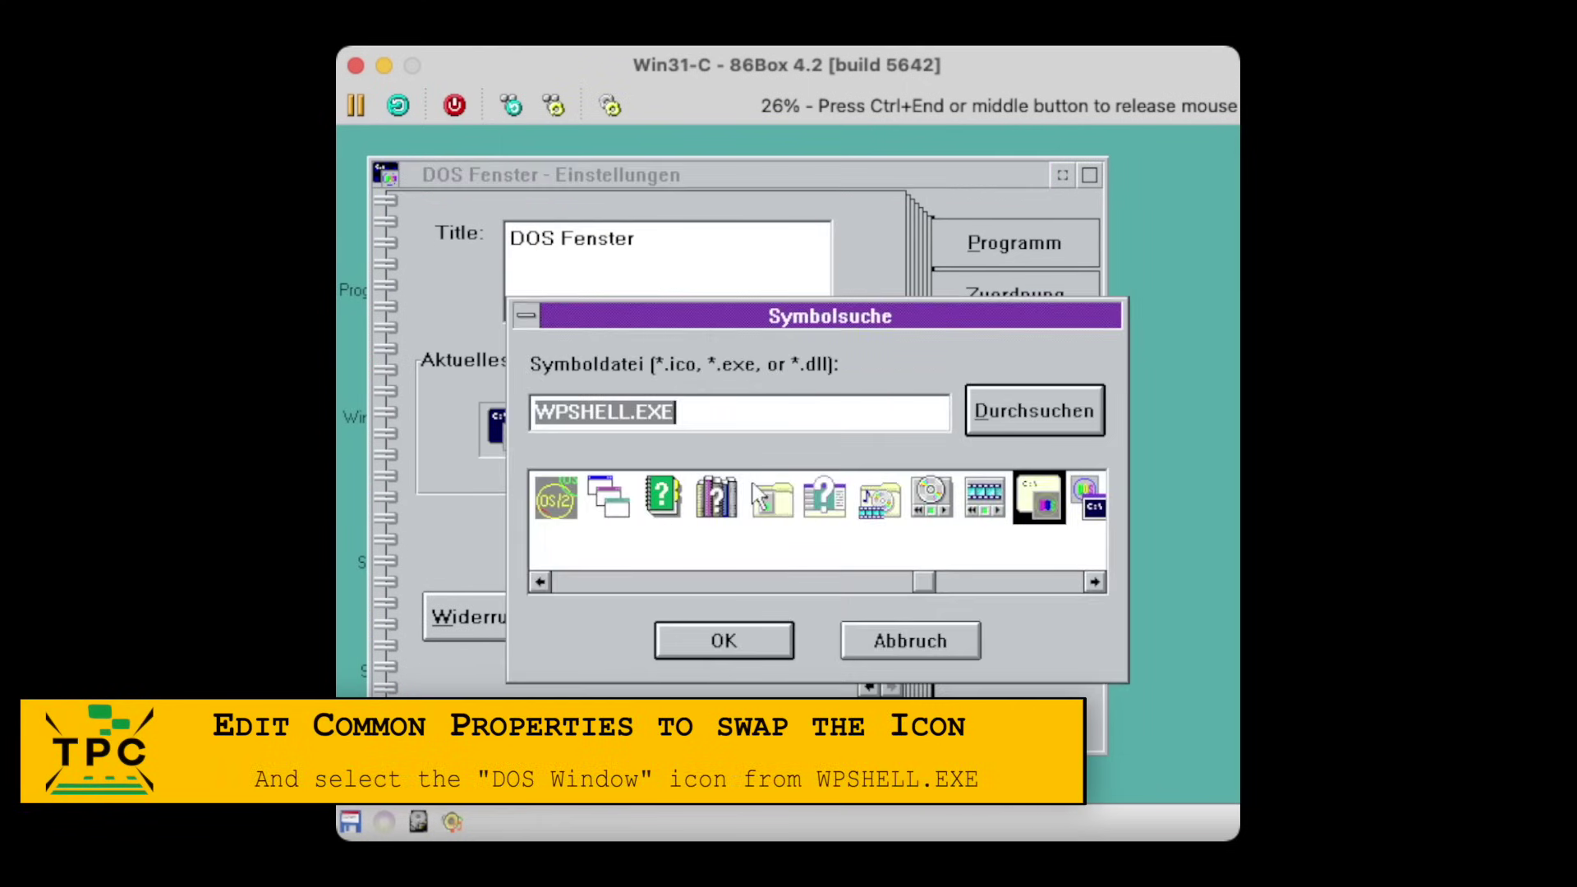
left_click(1092, 507)
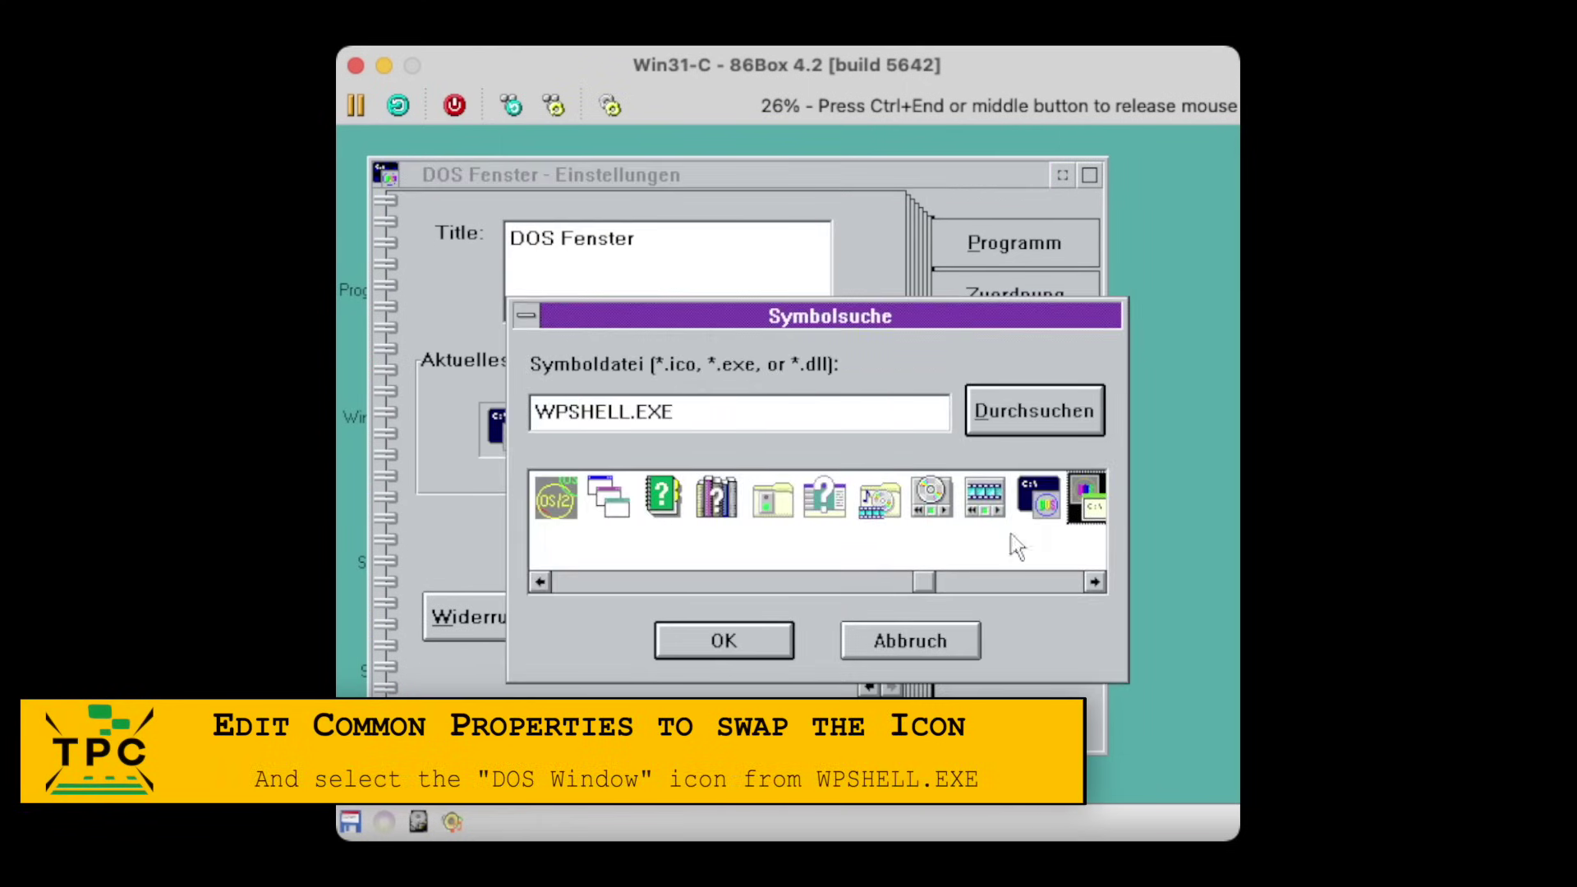
left_click(744, 643)
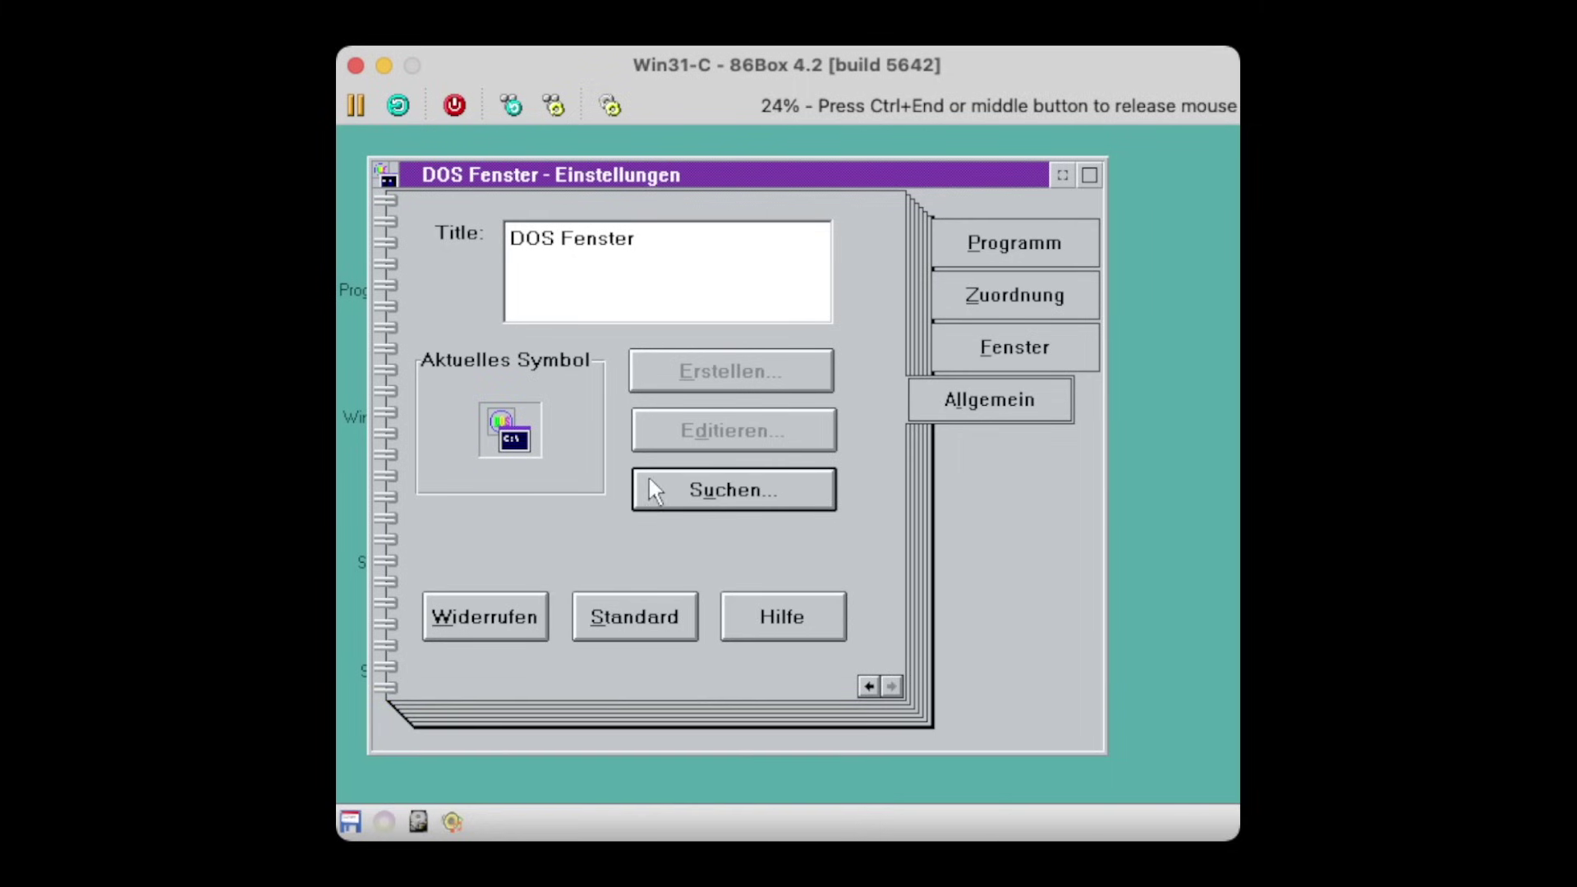
key("alt+F4")
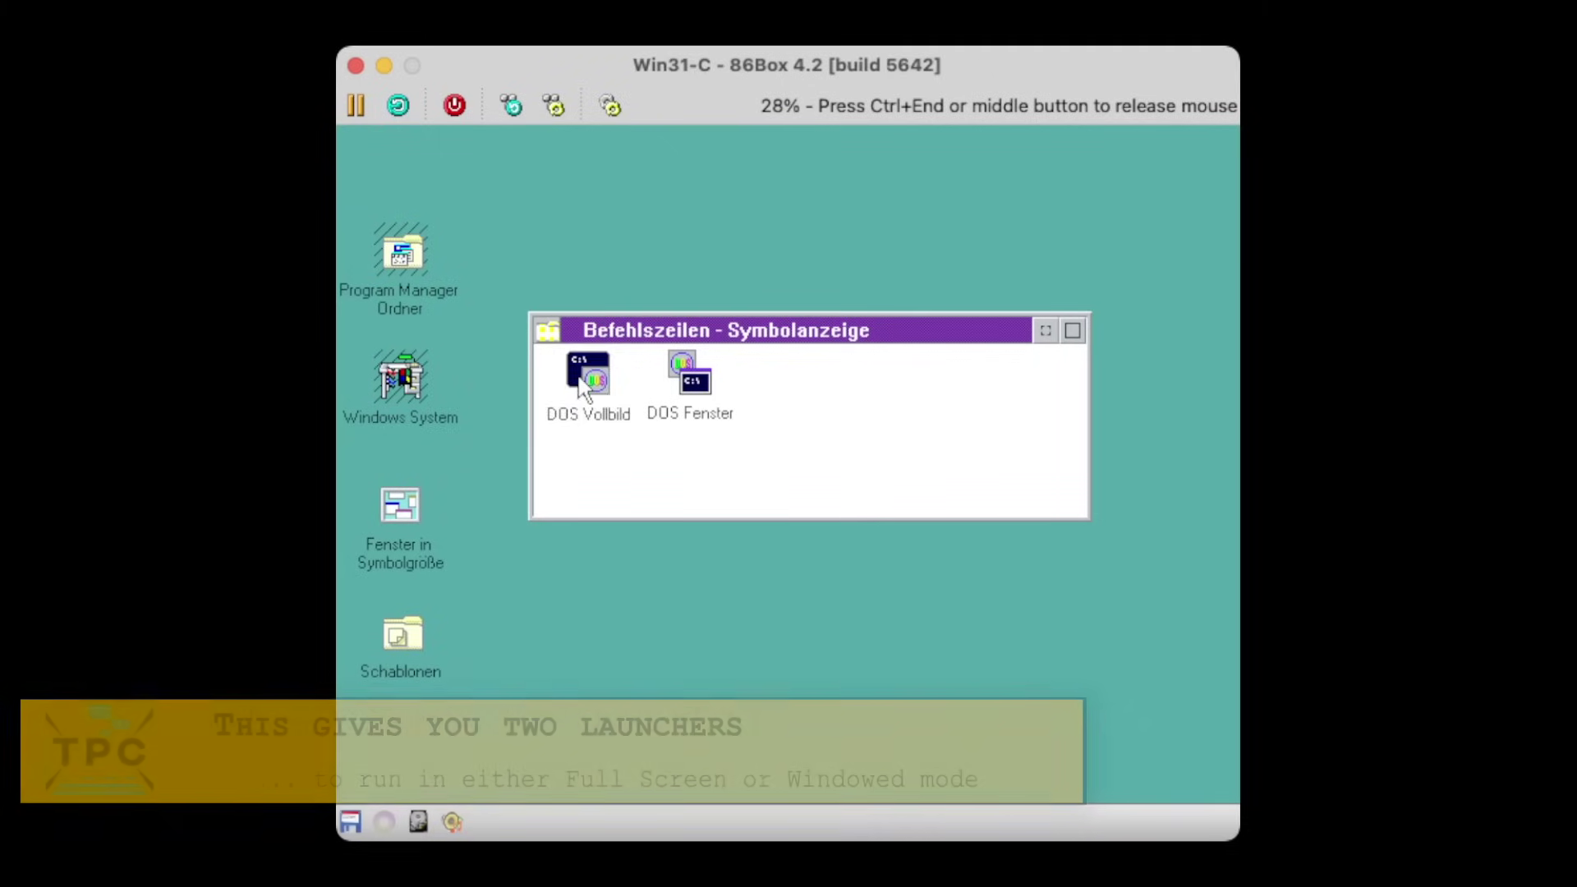
- Test DOS Vollbild full-screen and DOS Fenster windowed, exiting each prompt
double_click(585, 376)
type("exit")
key("Return")
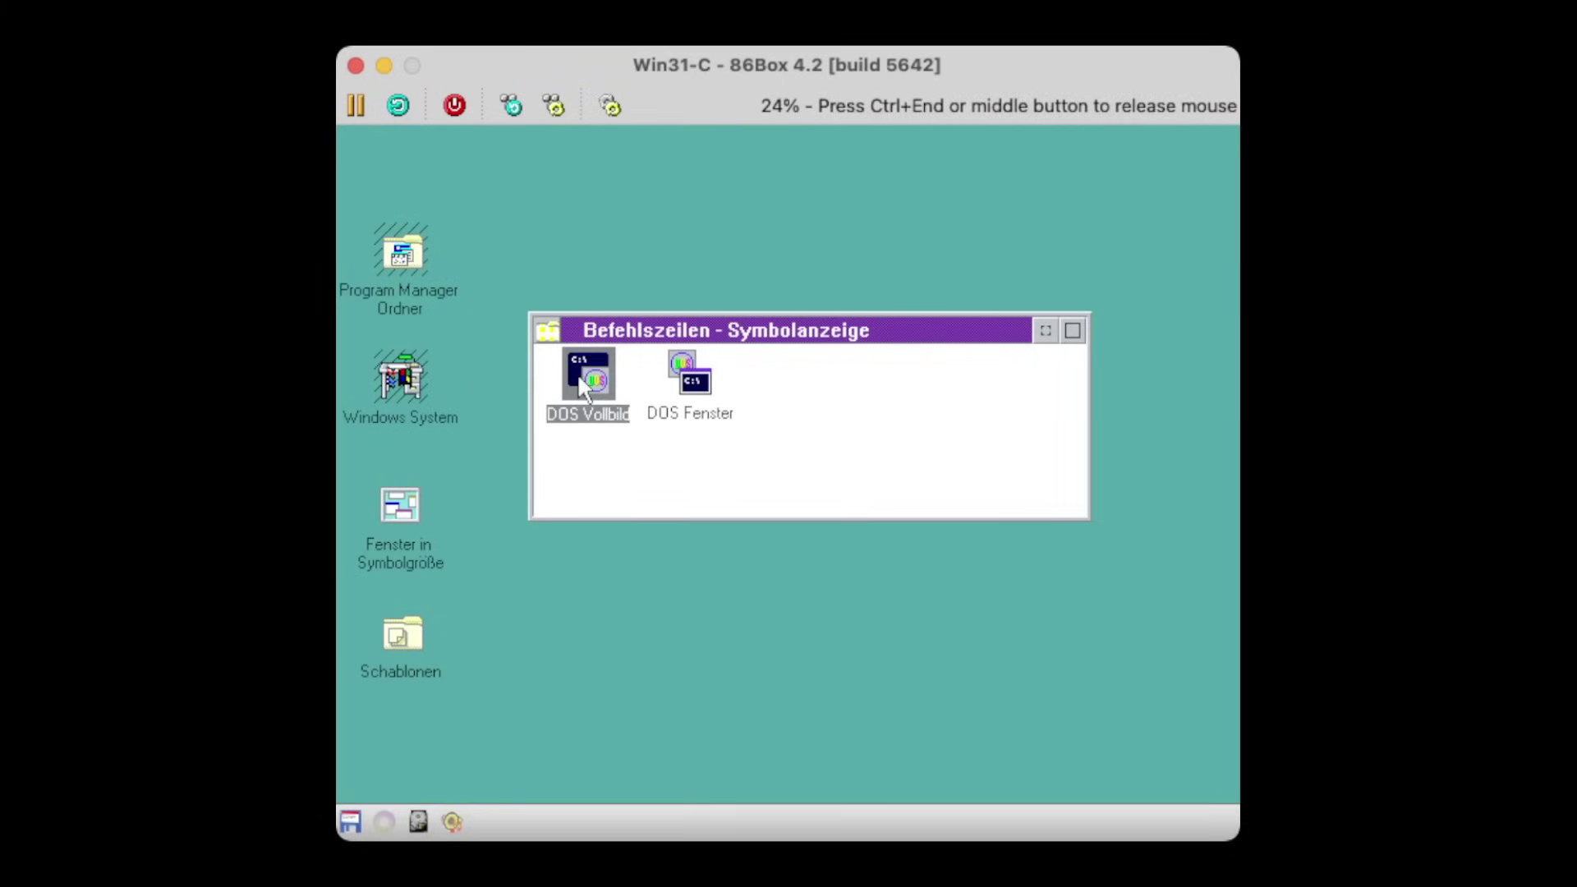
left_click(688, 379)
double_click(688, 381)
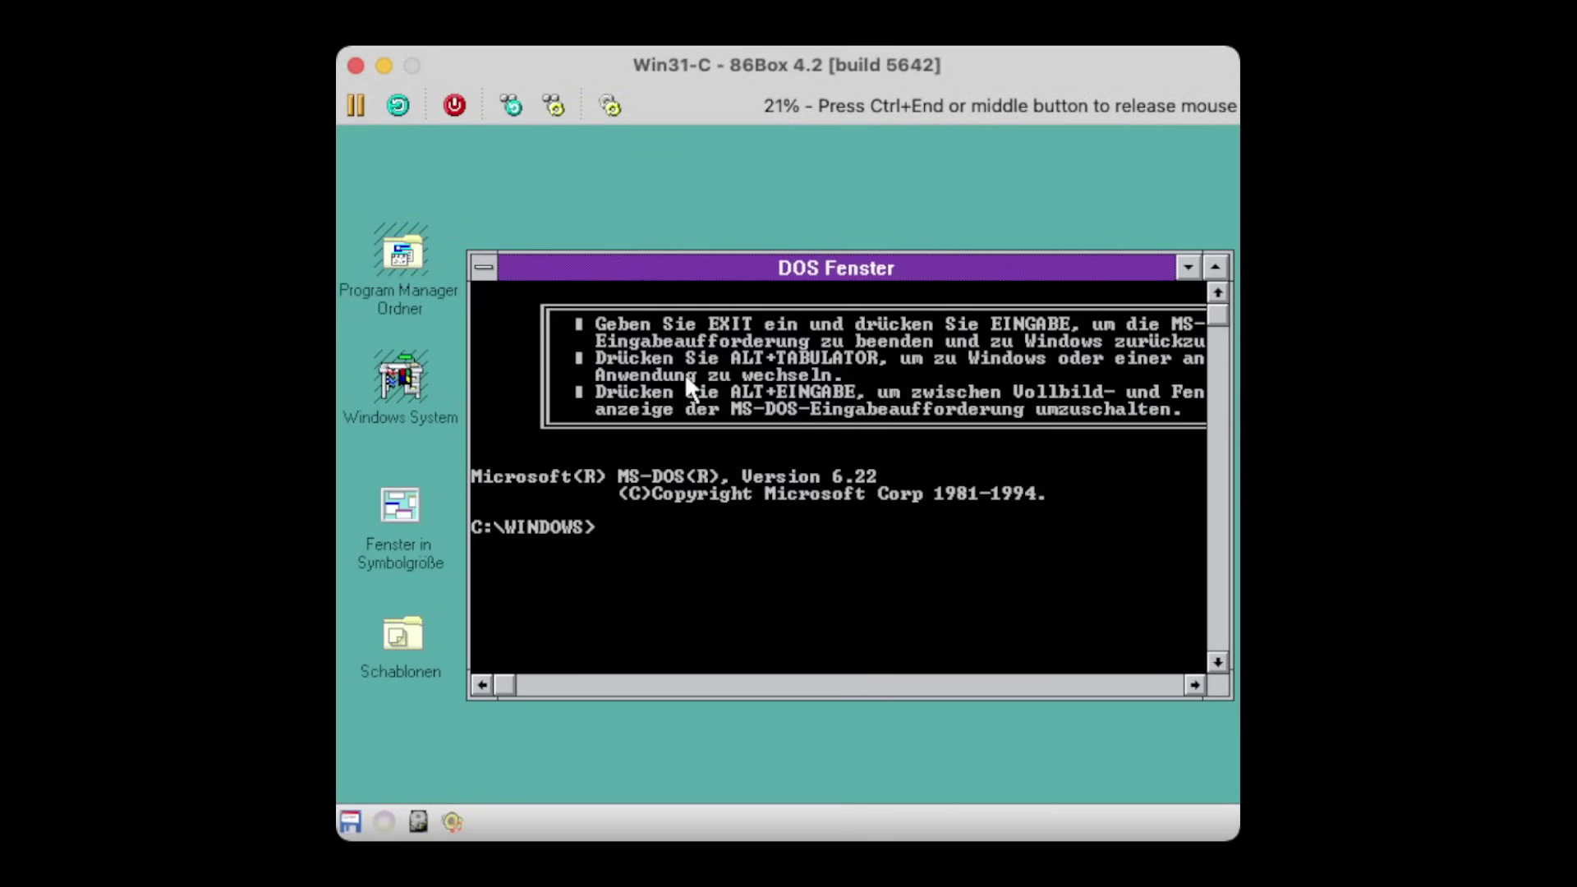
type("exit")
key("Return")
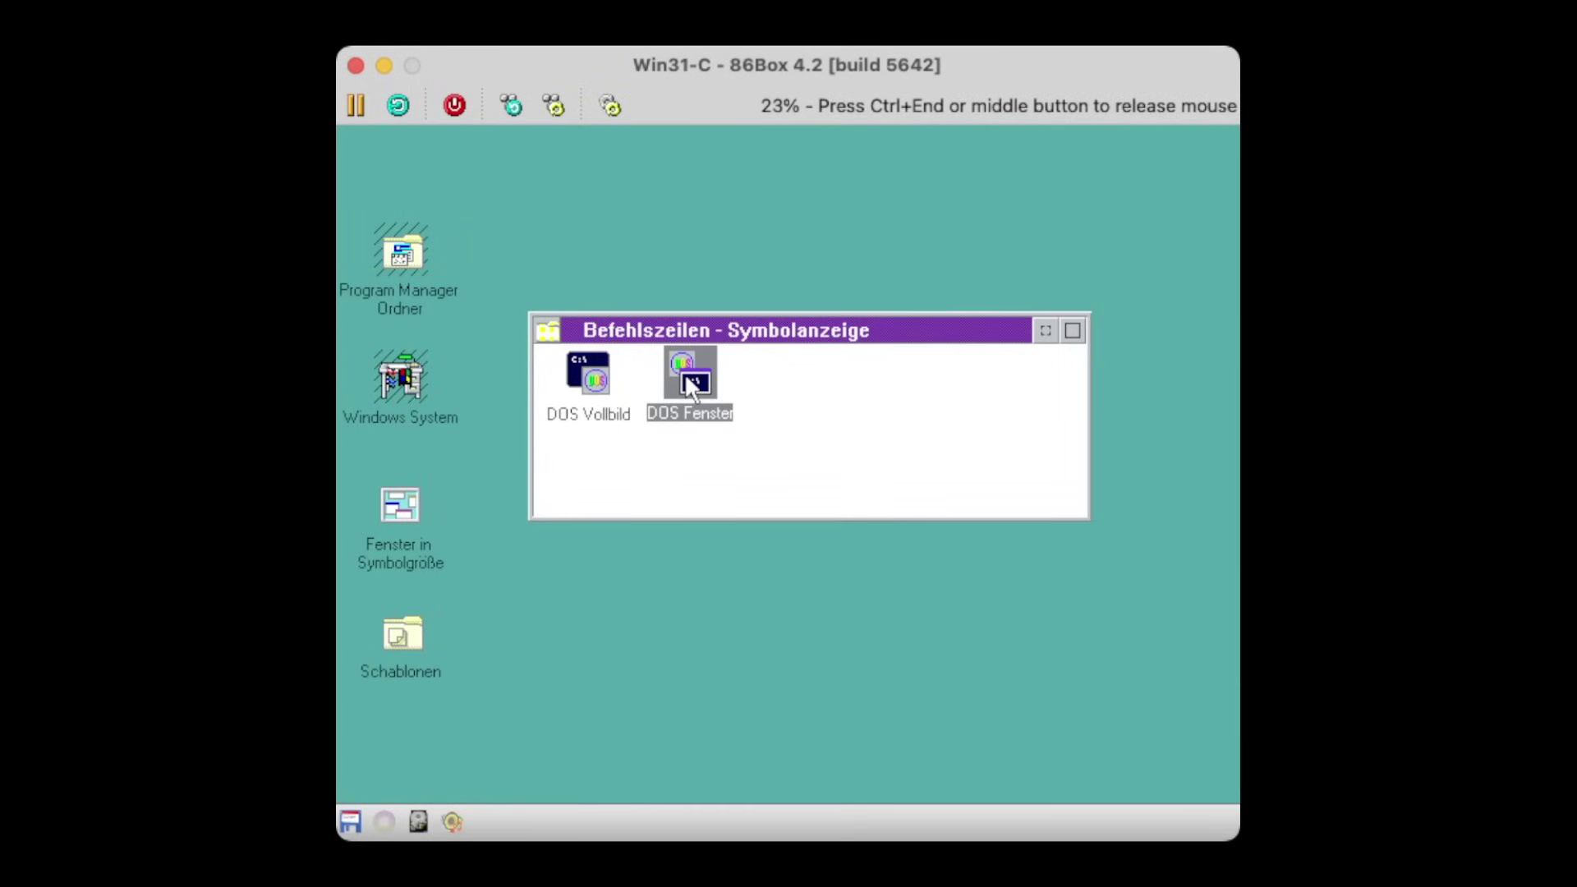
key("alt+Return")
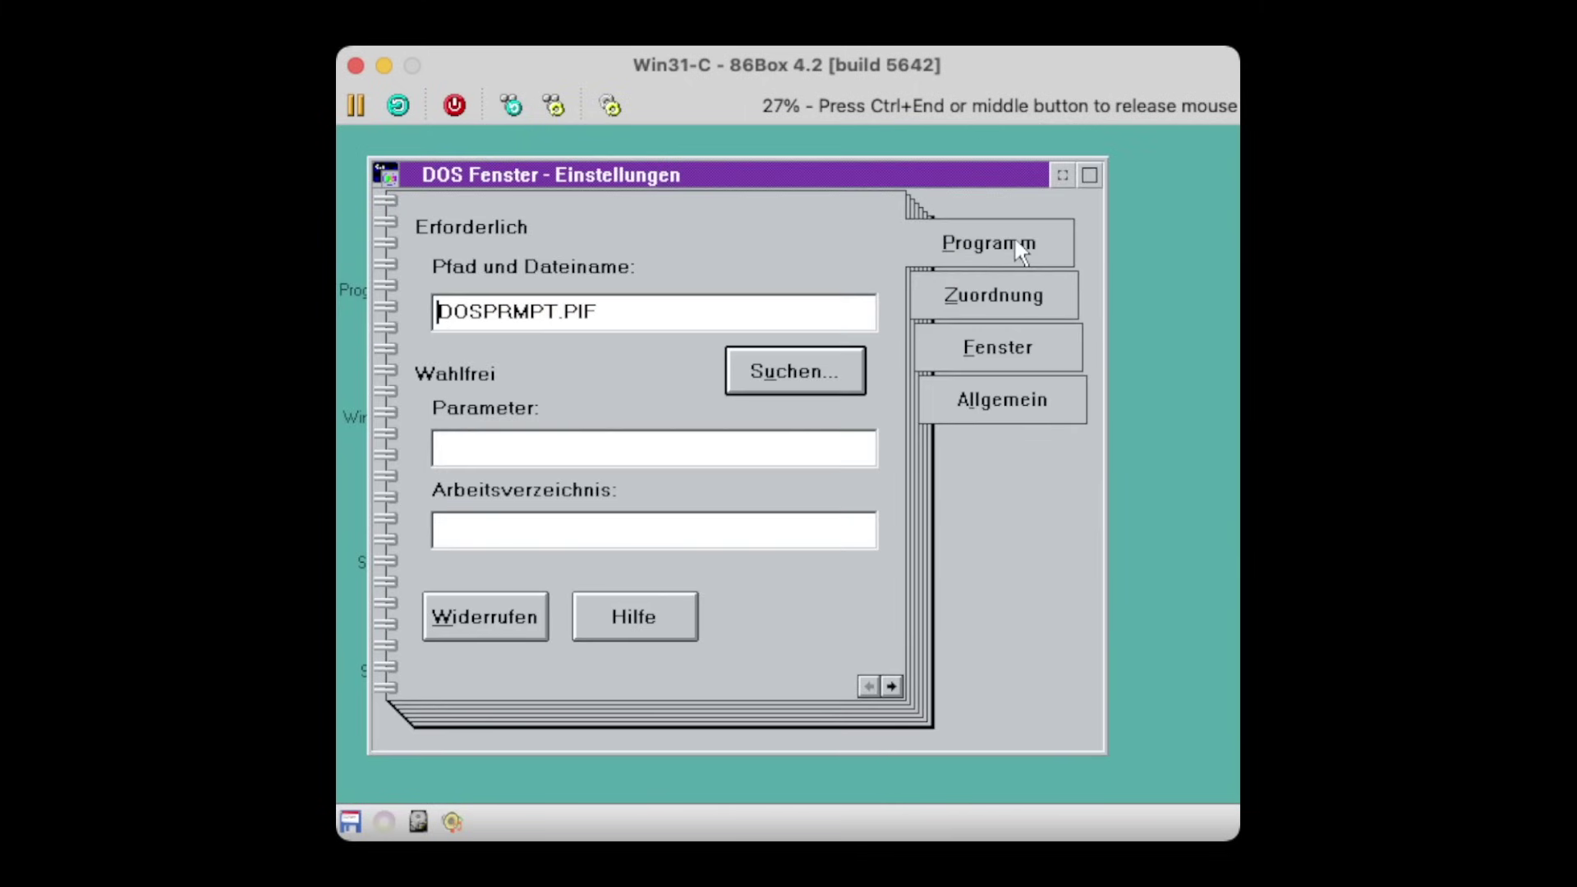
left_click(1015, 242)
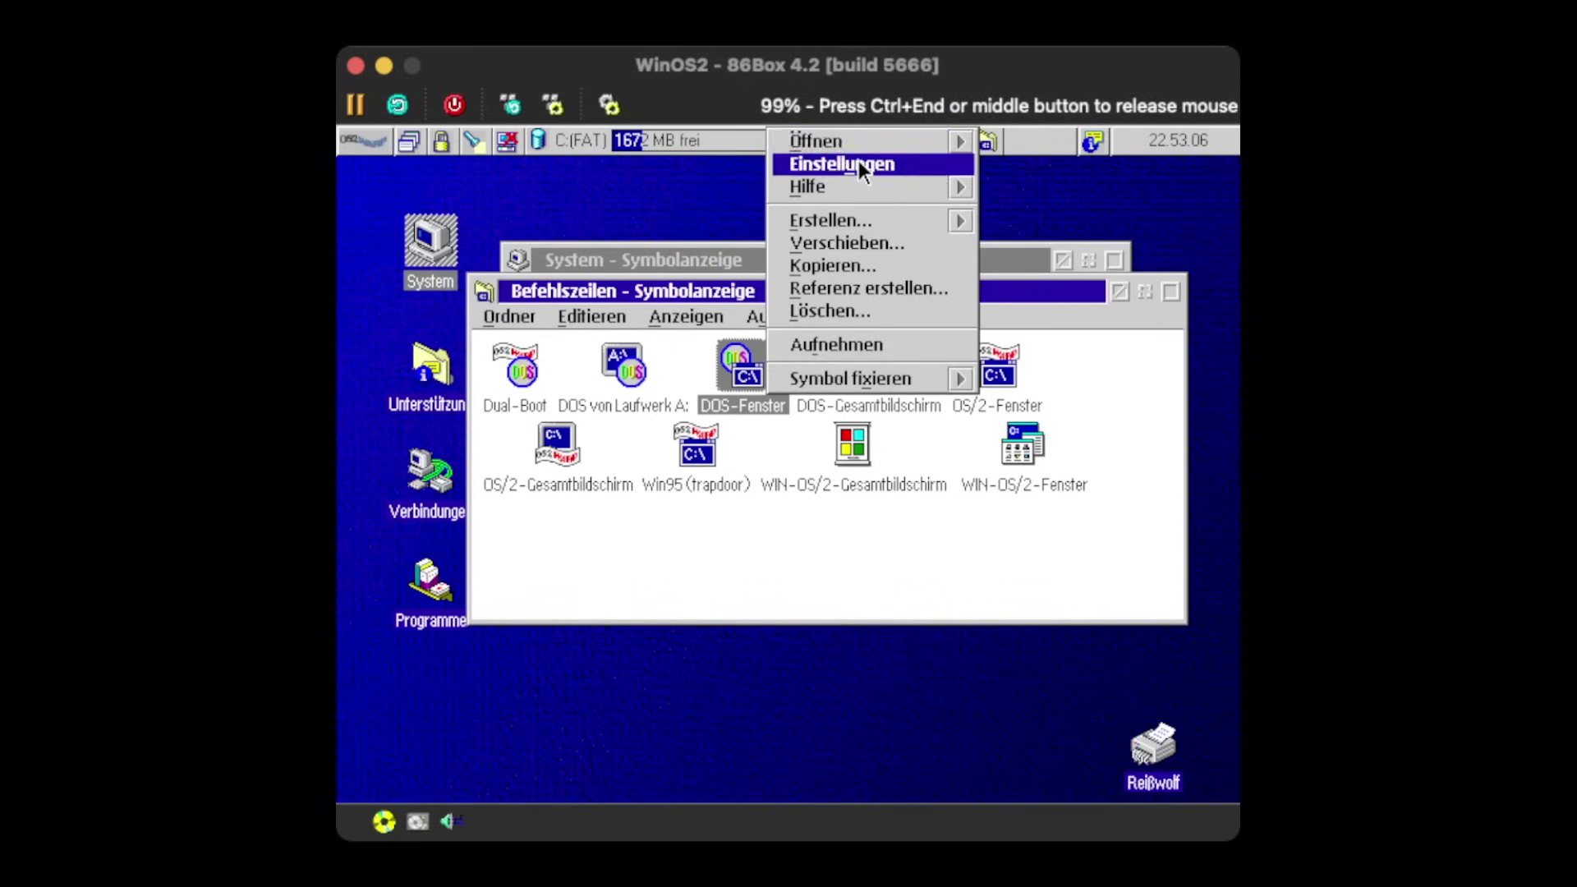
- Show all DOS settings from the DOS-Fenster object's Sitzung page
left_click(859, 161)
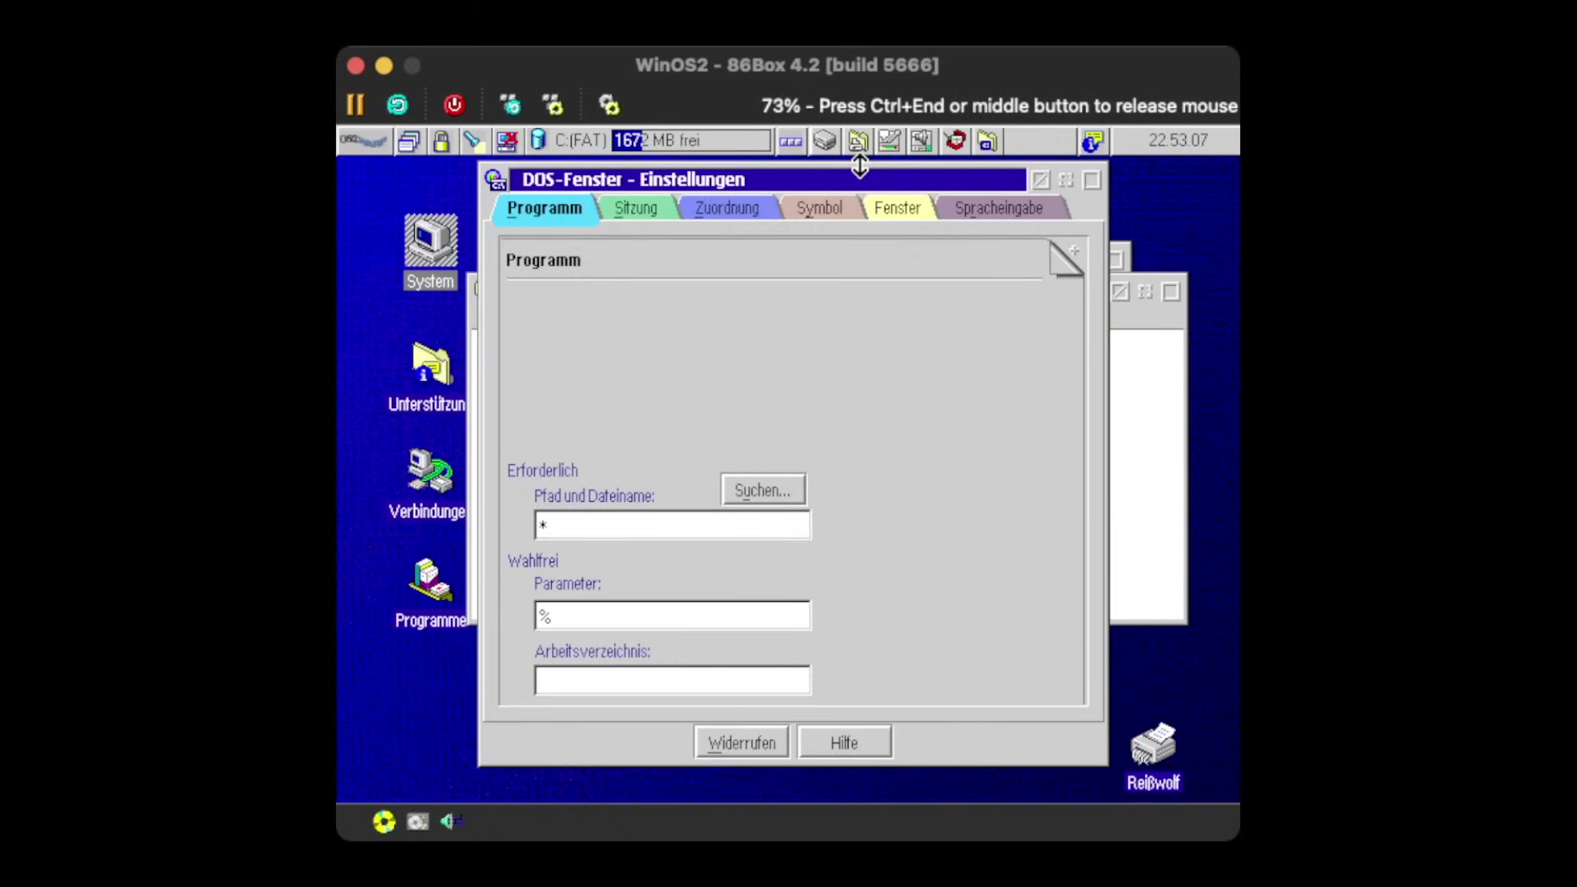
left_click(642, 206)
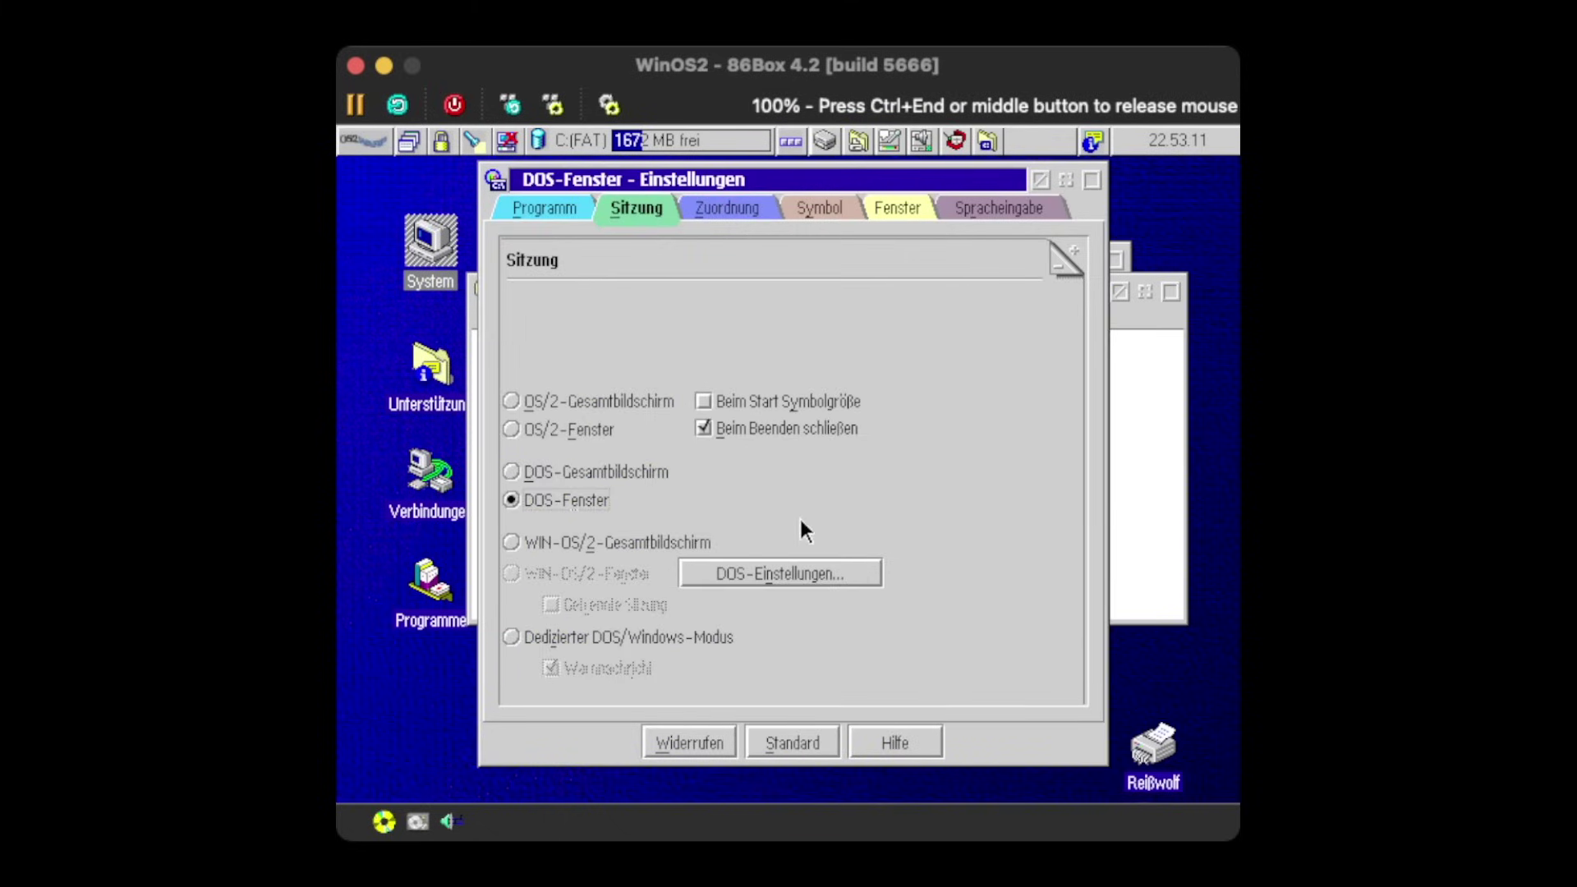
left_click(834, 569)
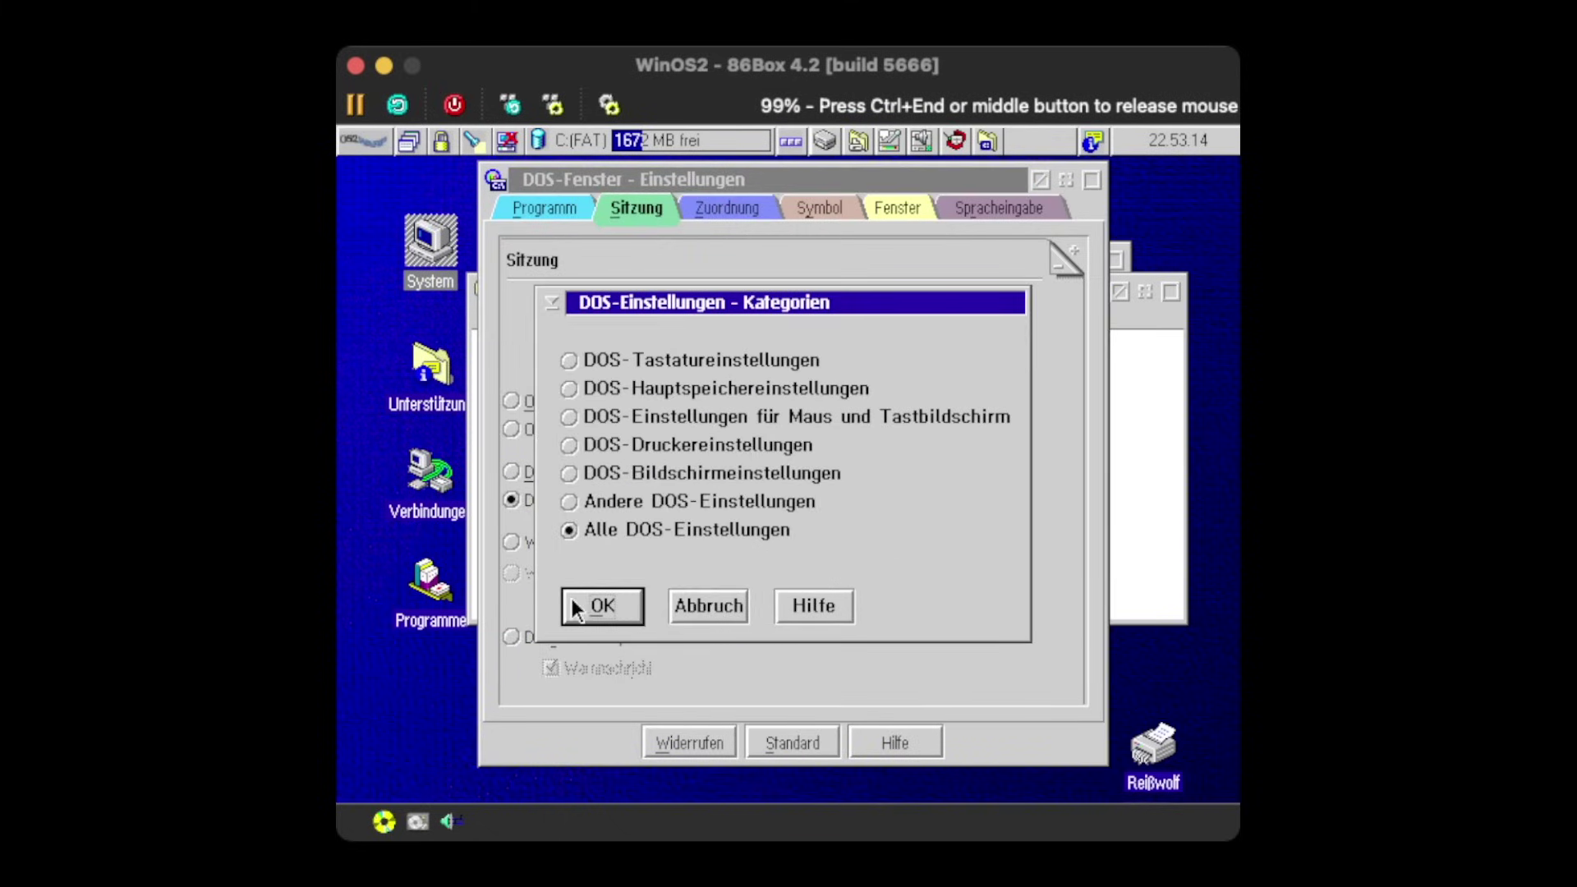
left_click(572, 598)
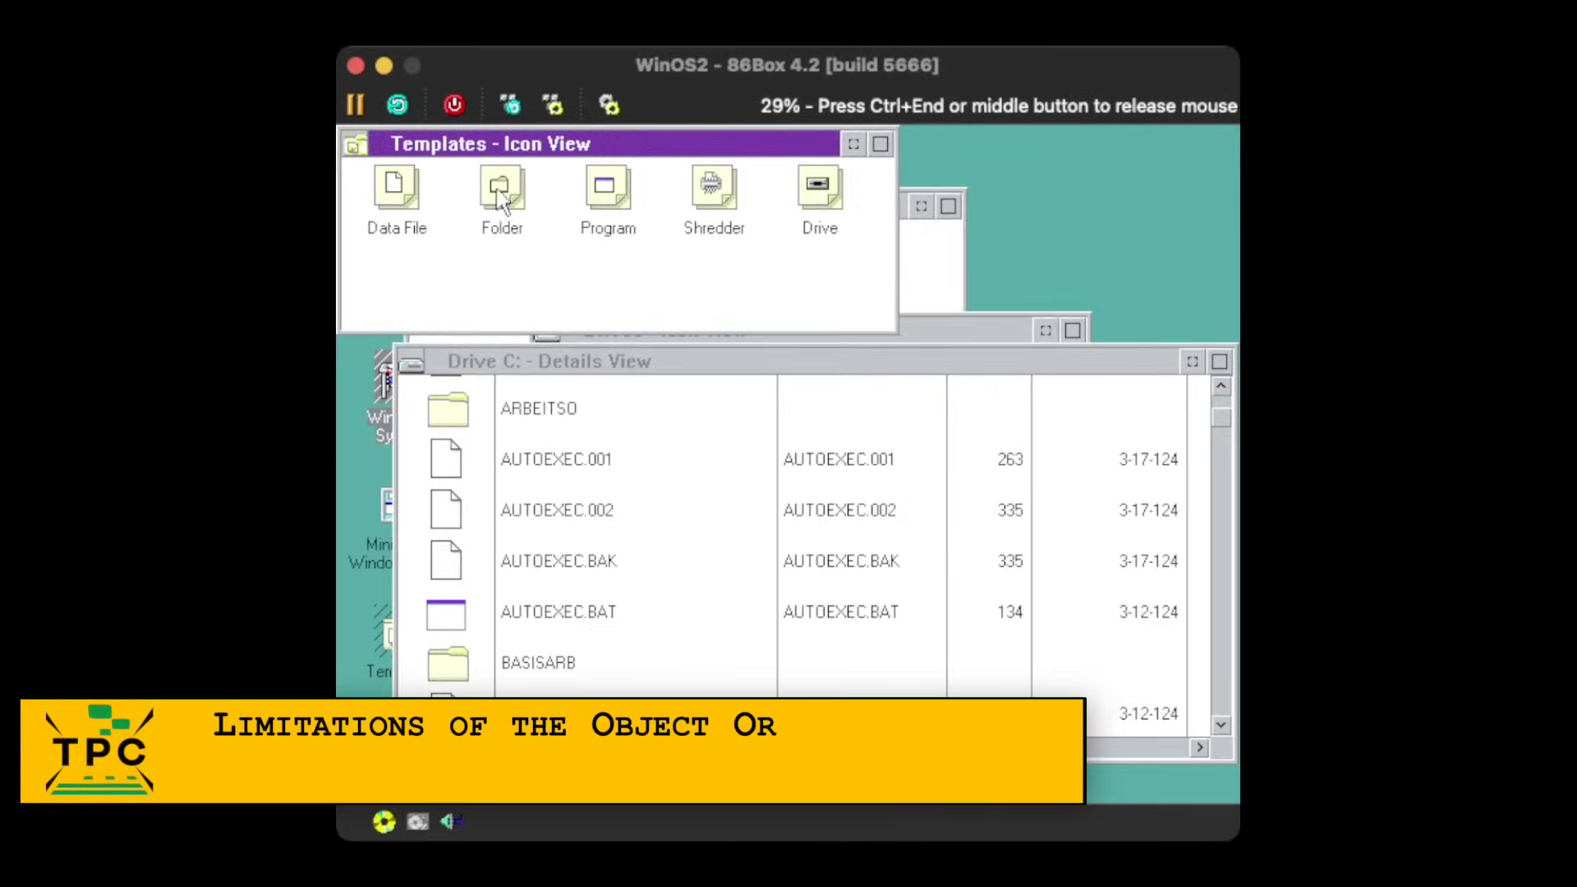
- Create a folder on drive C: from the Folder template, keeping the title 'New Folder'
left_click(502, 197)
left_click_drag(501, 197, 680, 433)
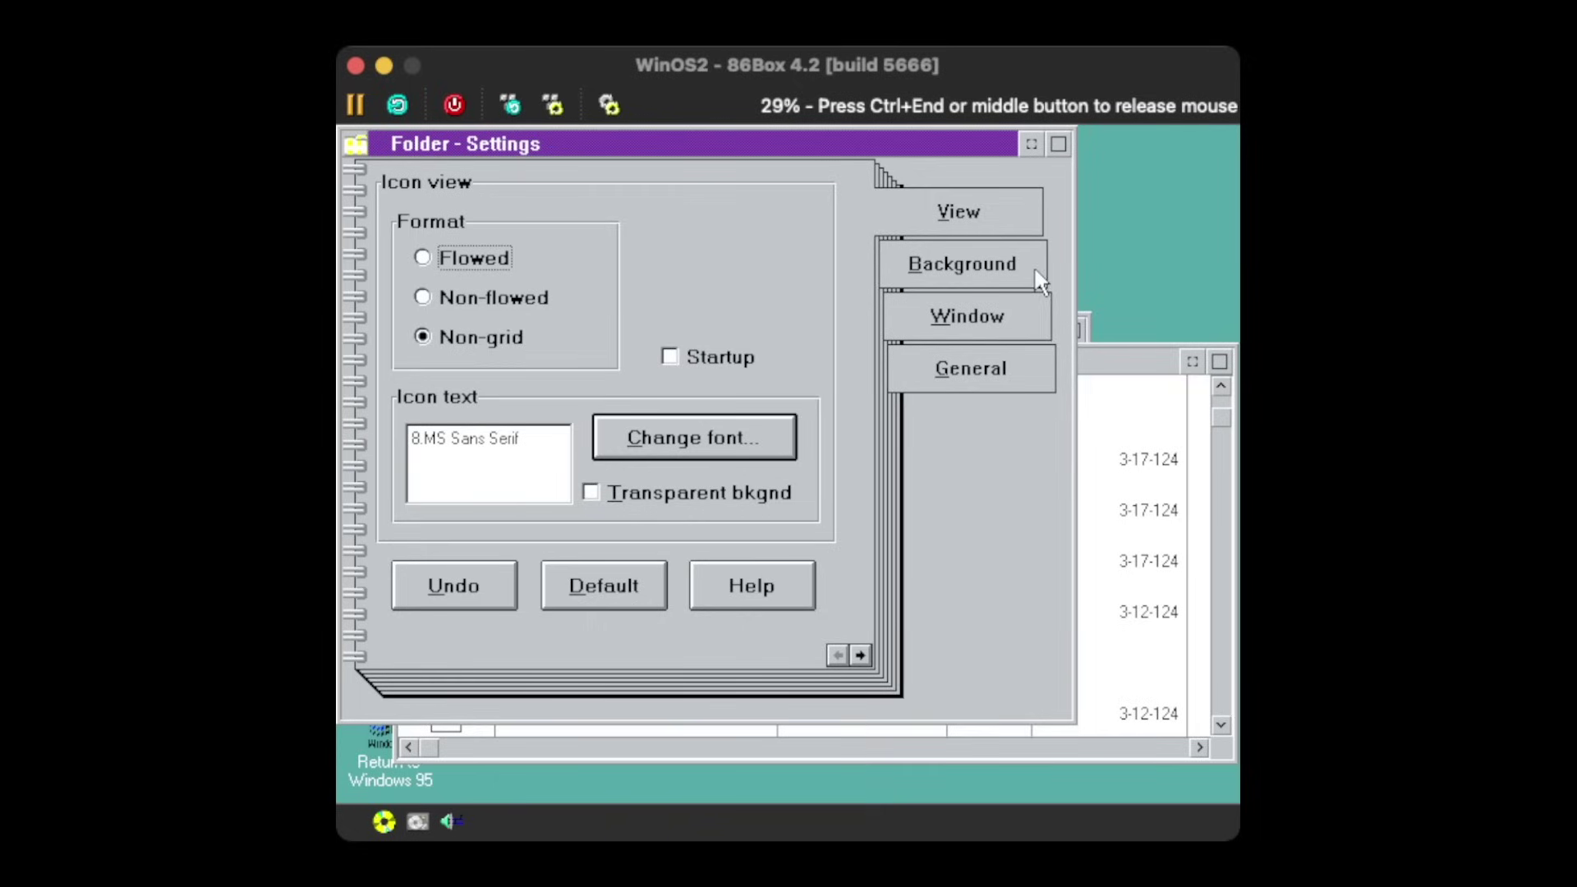
left_click(977, 366)
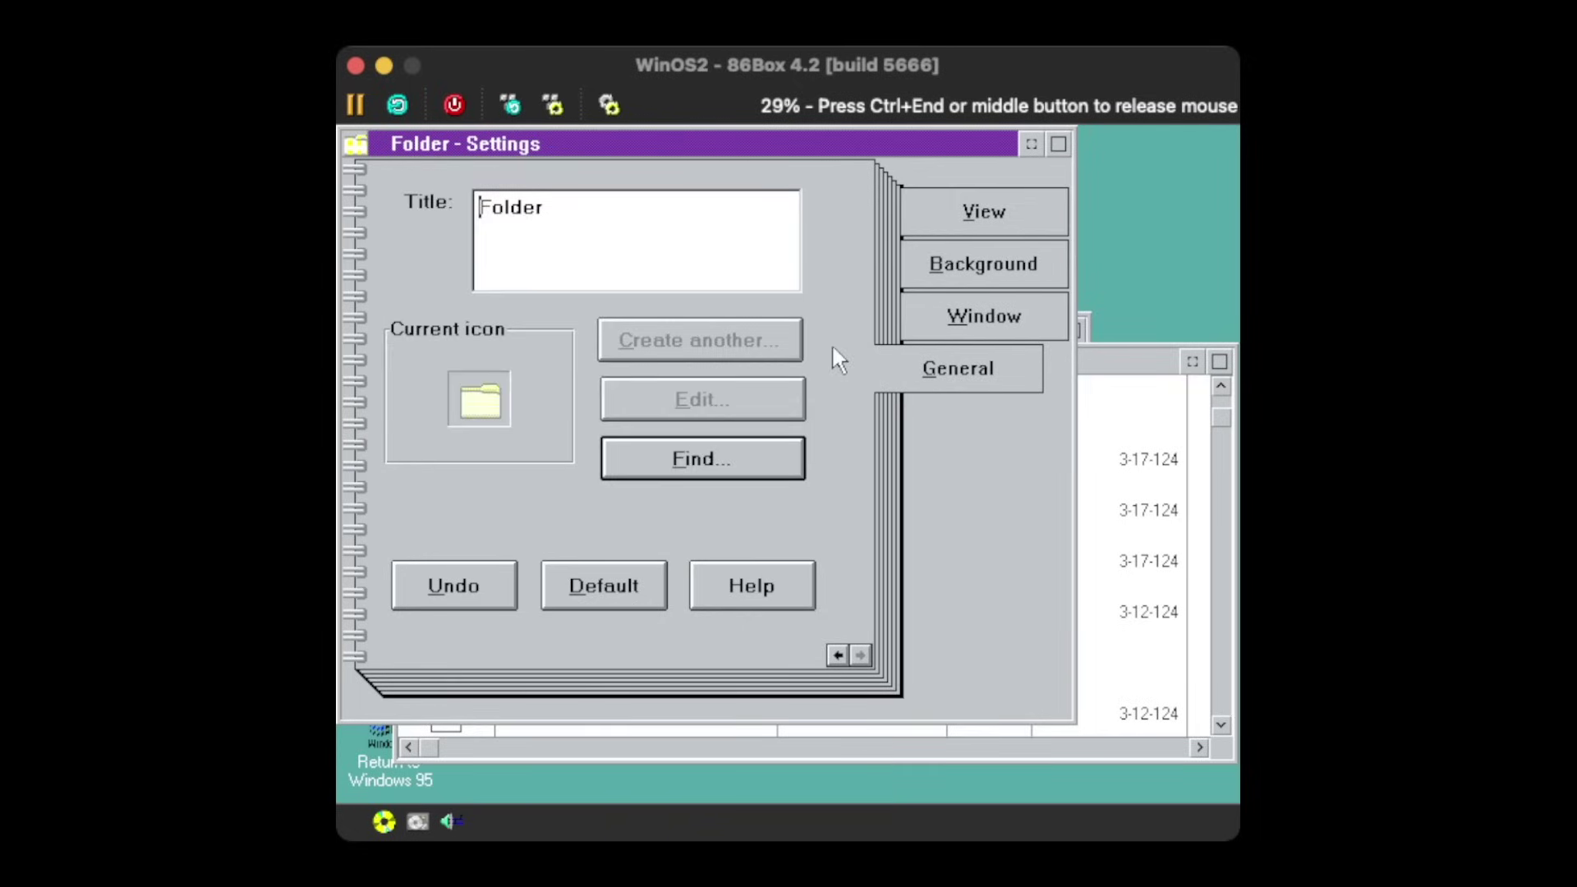
key("alt+F4")
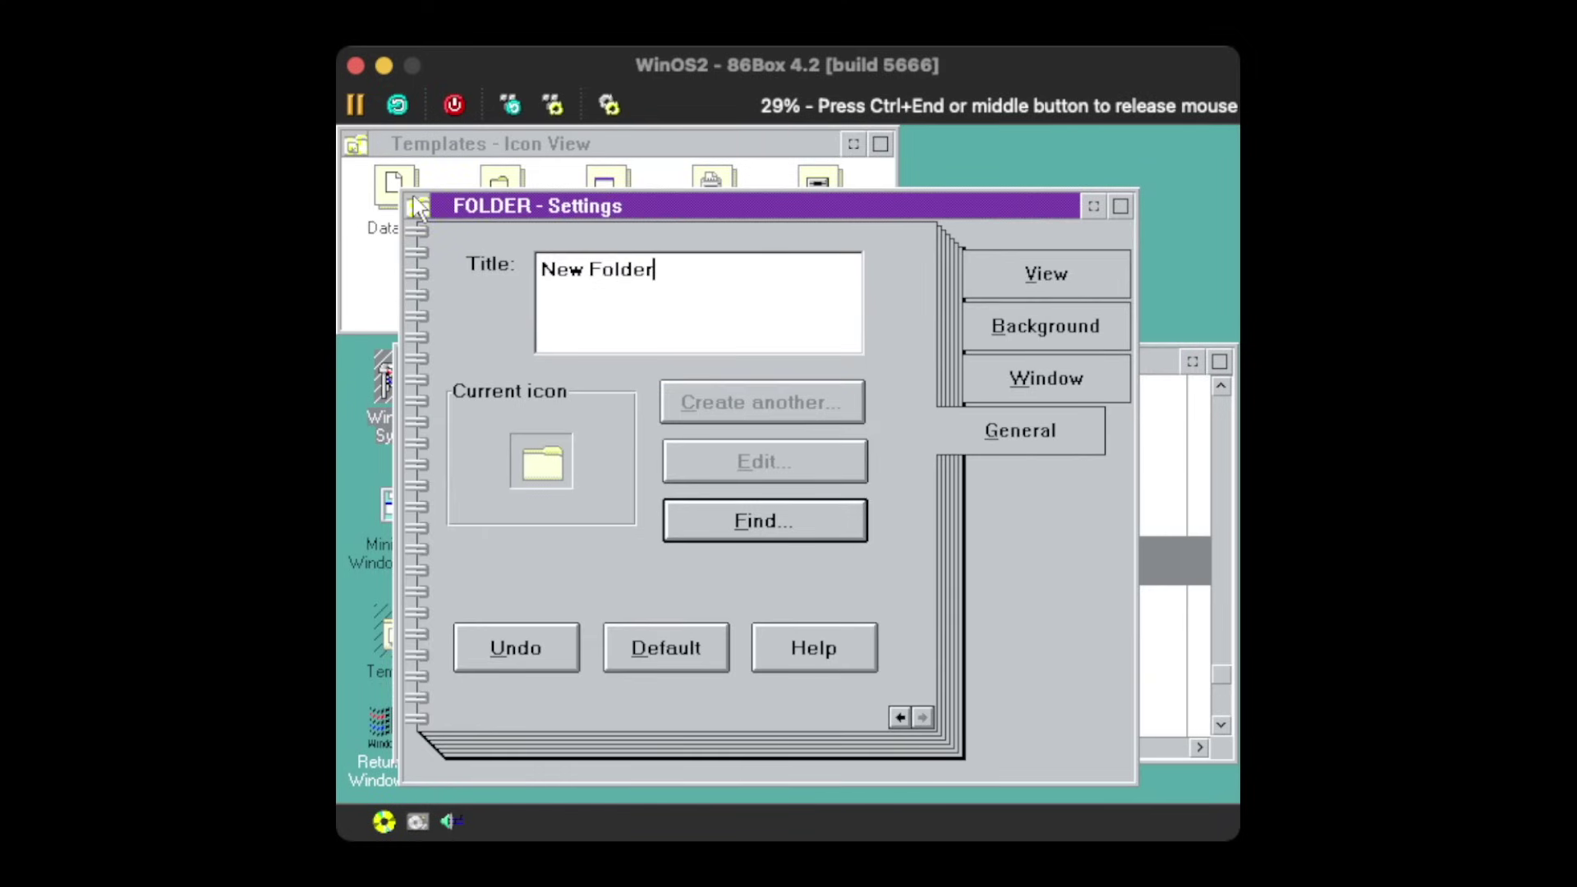
double_click(418, 208)
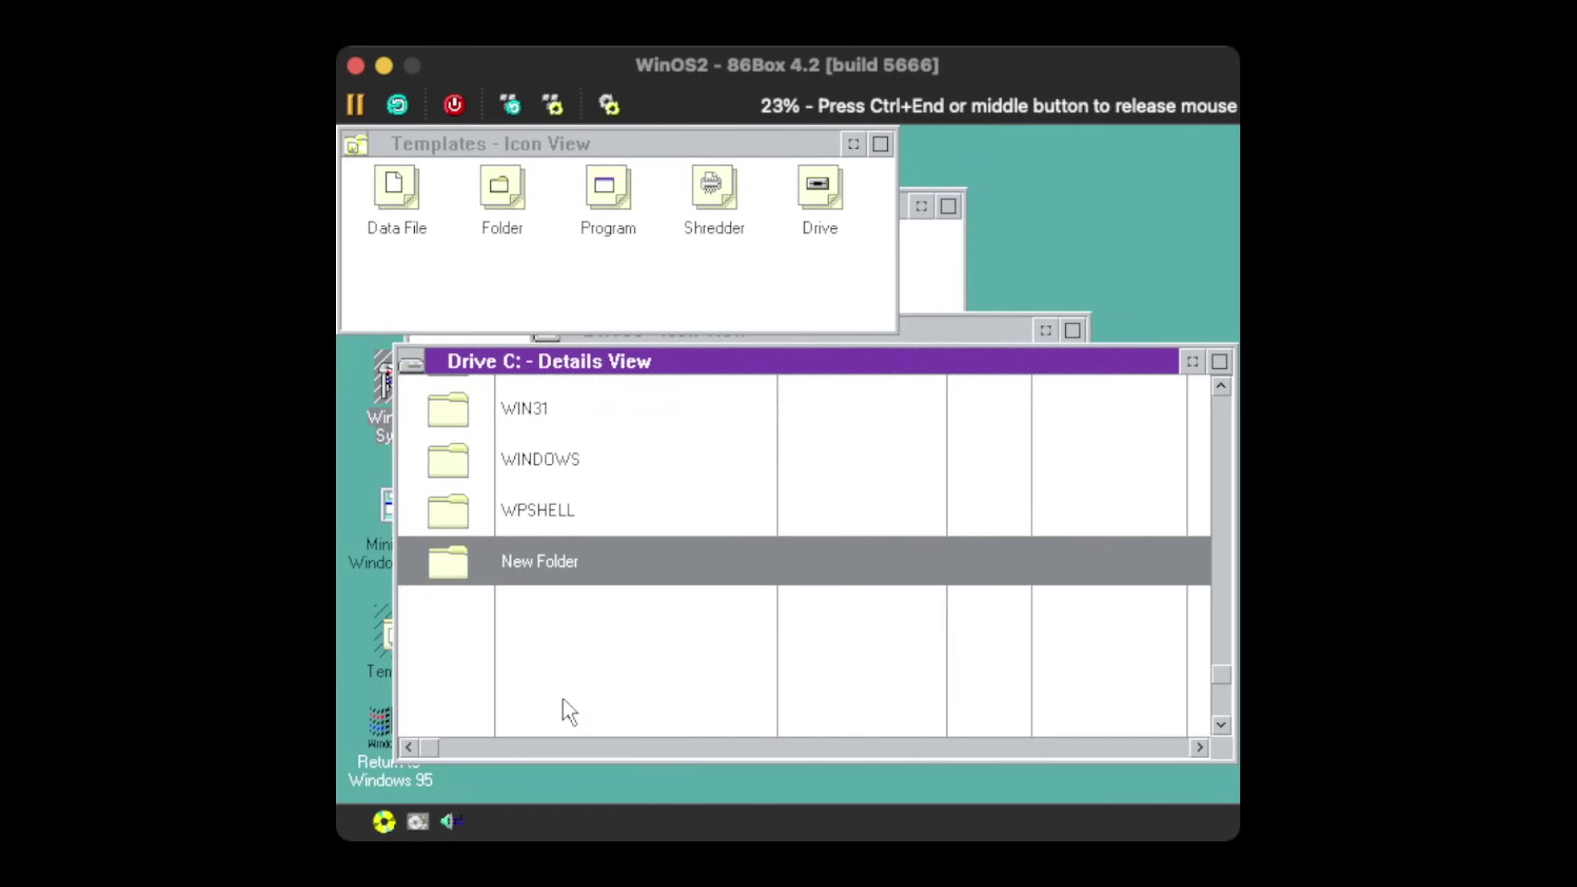
left_click(575, 667)
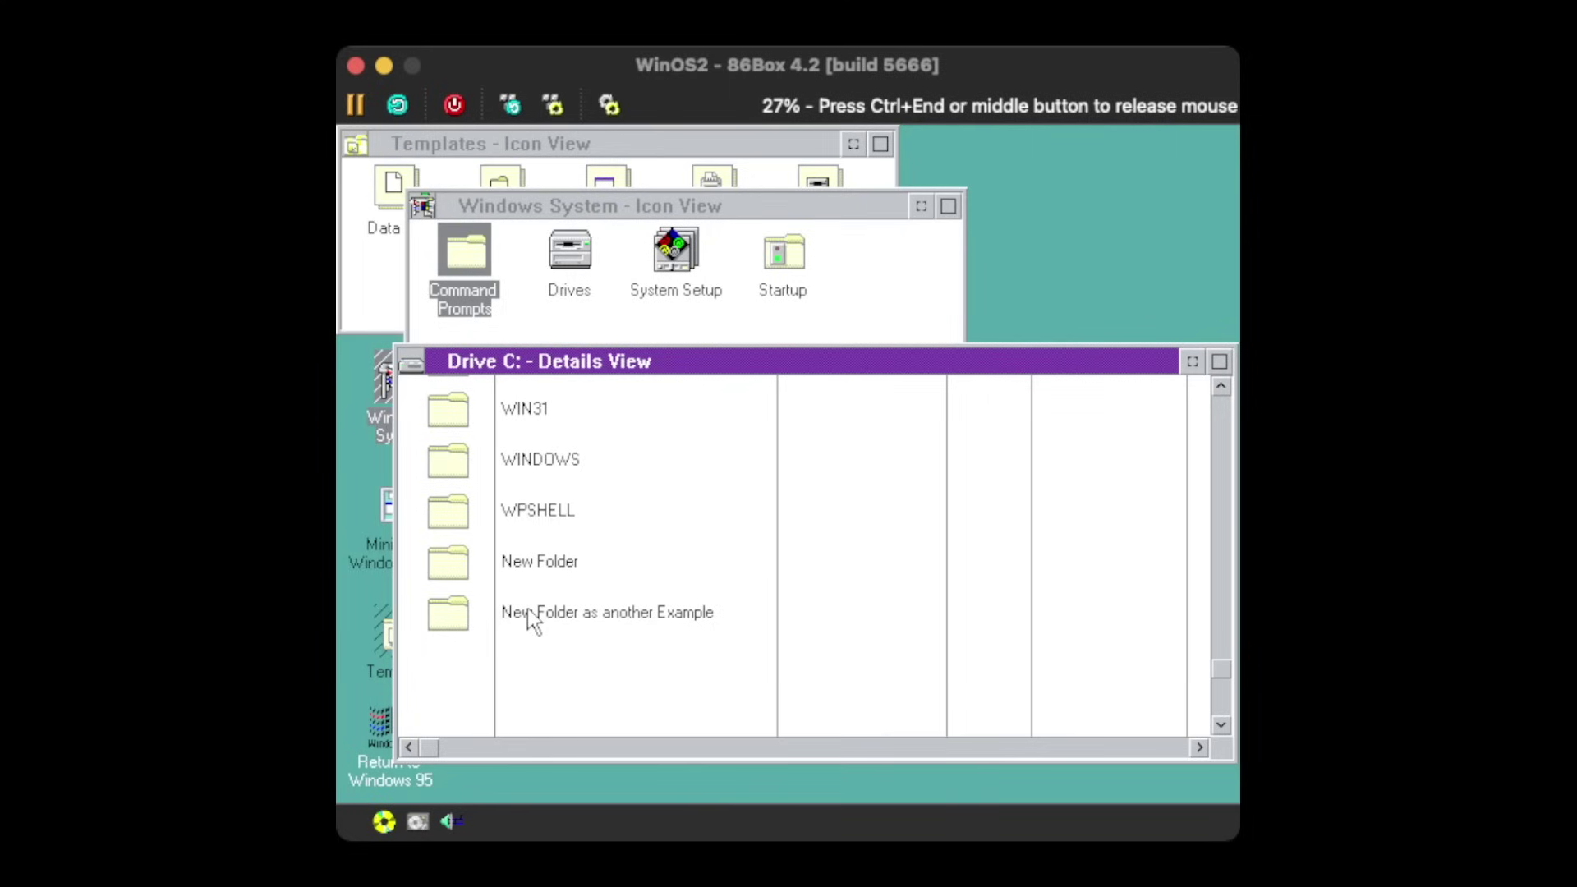
- Give the 'New Folder as another Example' folder a green background
left_click(531, 621)
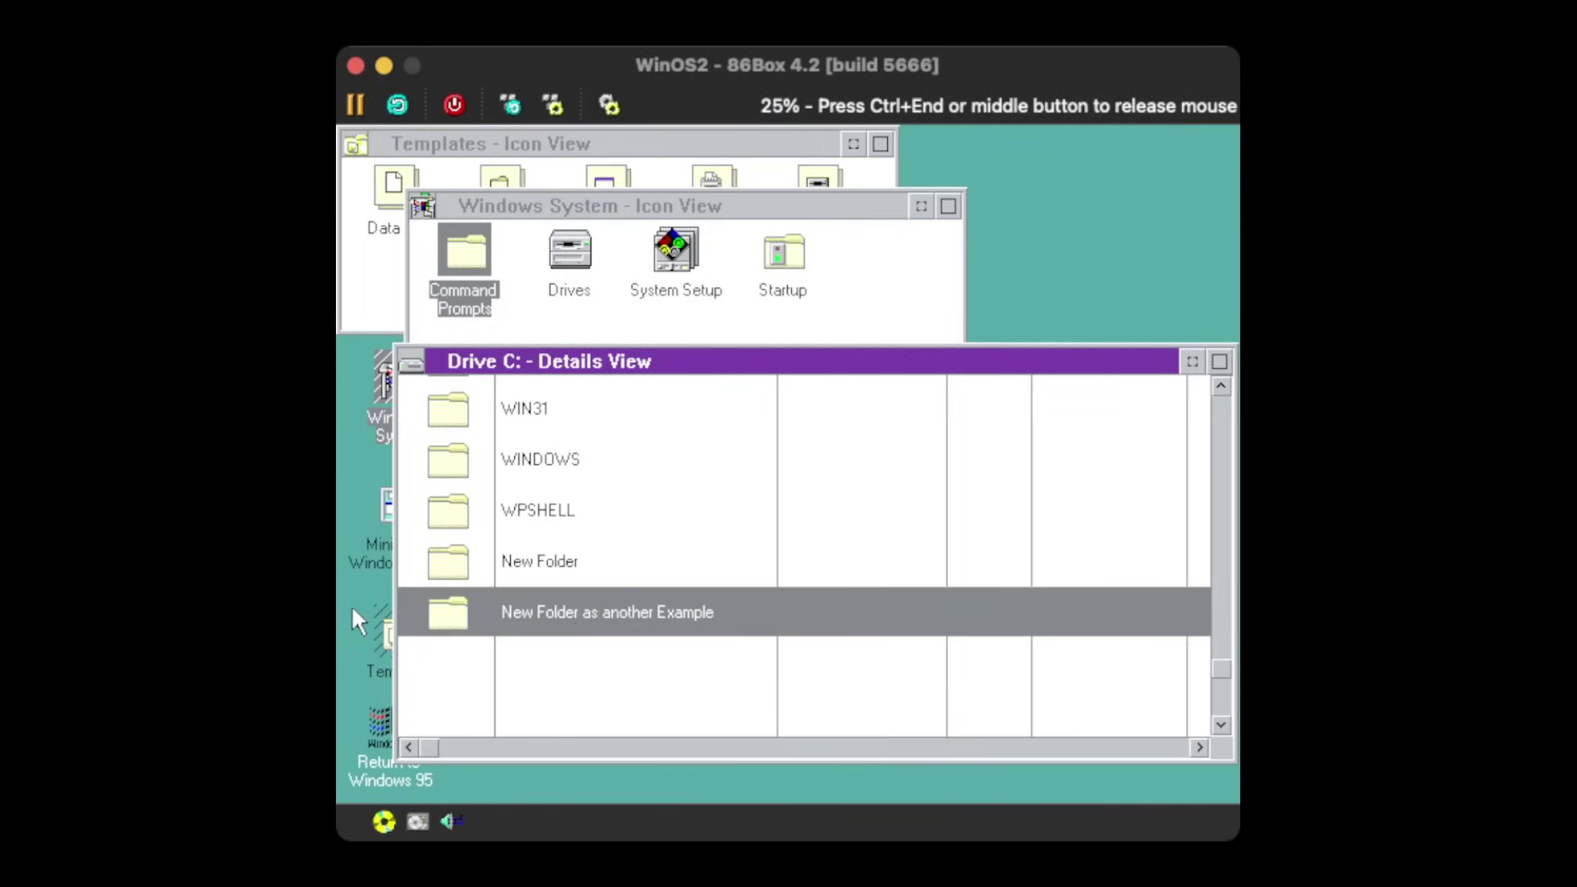
key("Return")
right_click(679, 348)
left_click(733, 160)
left_click(1147, 360)
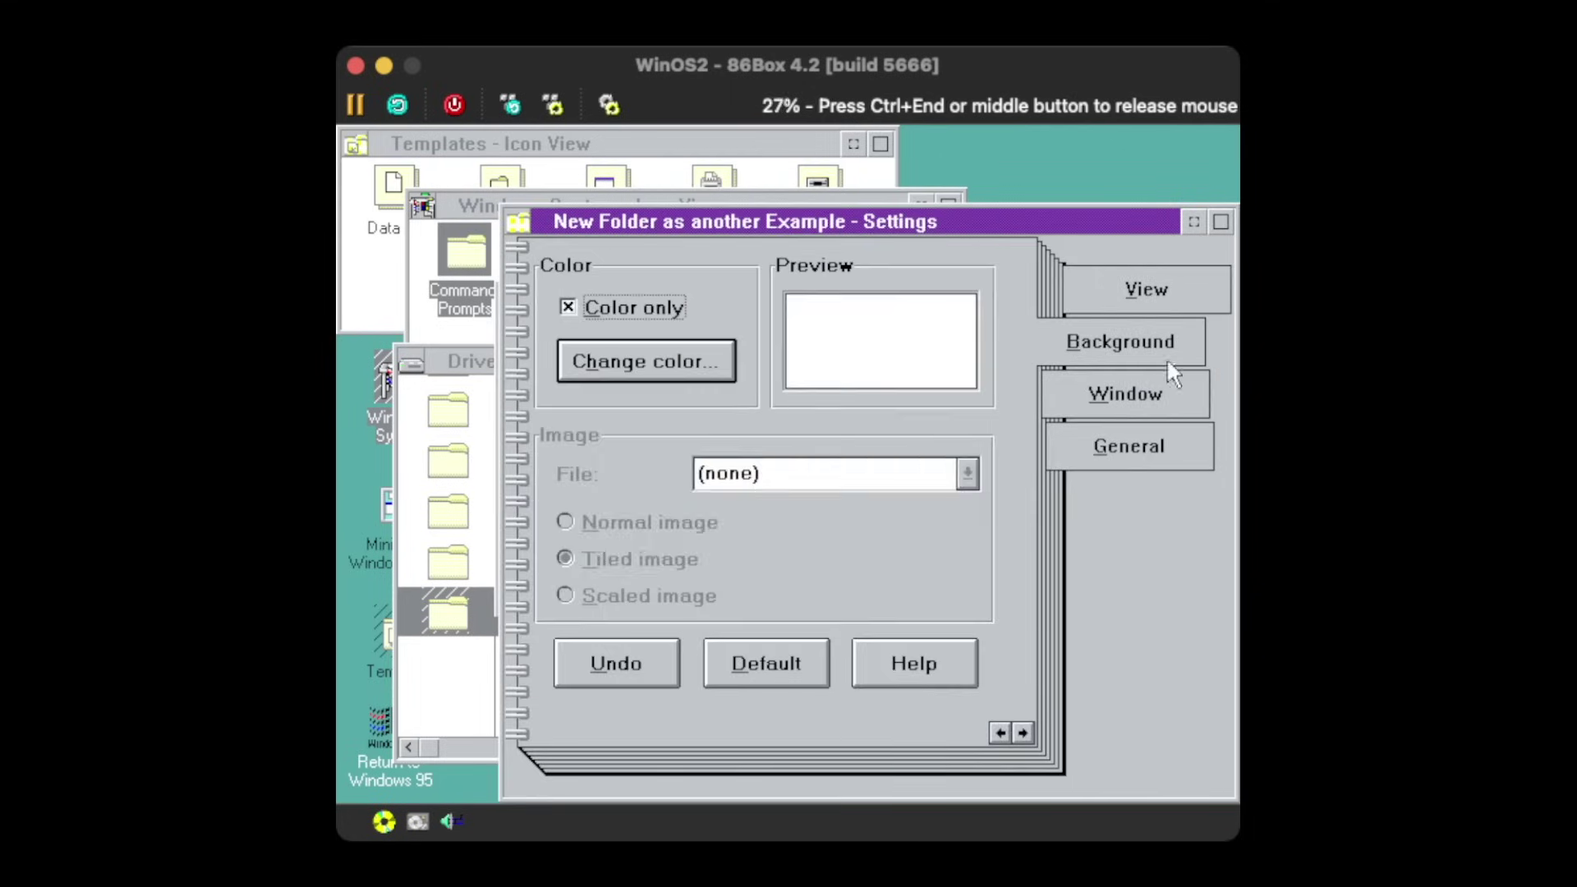
left_click(646, 362)
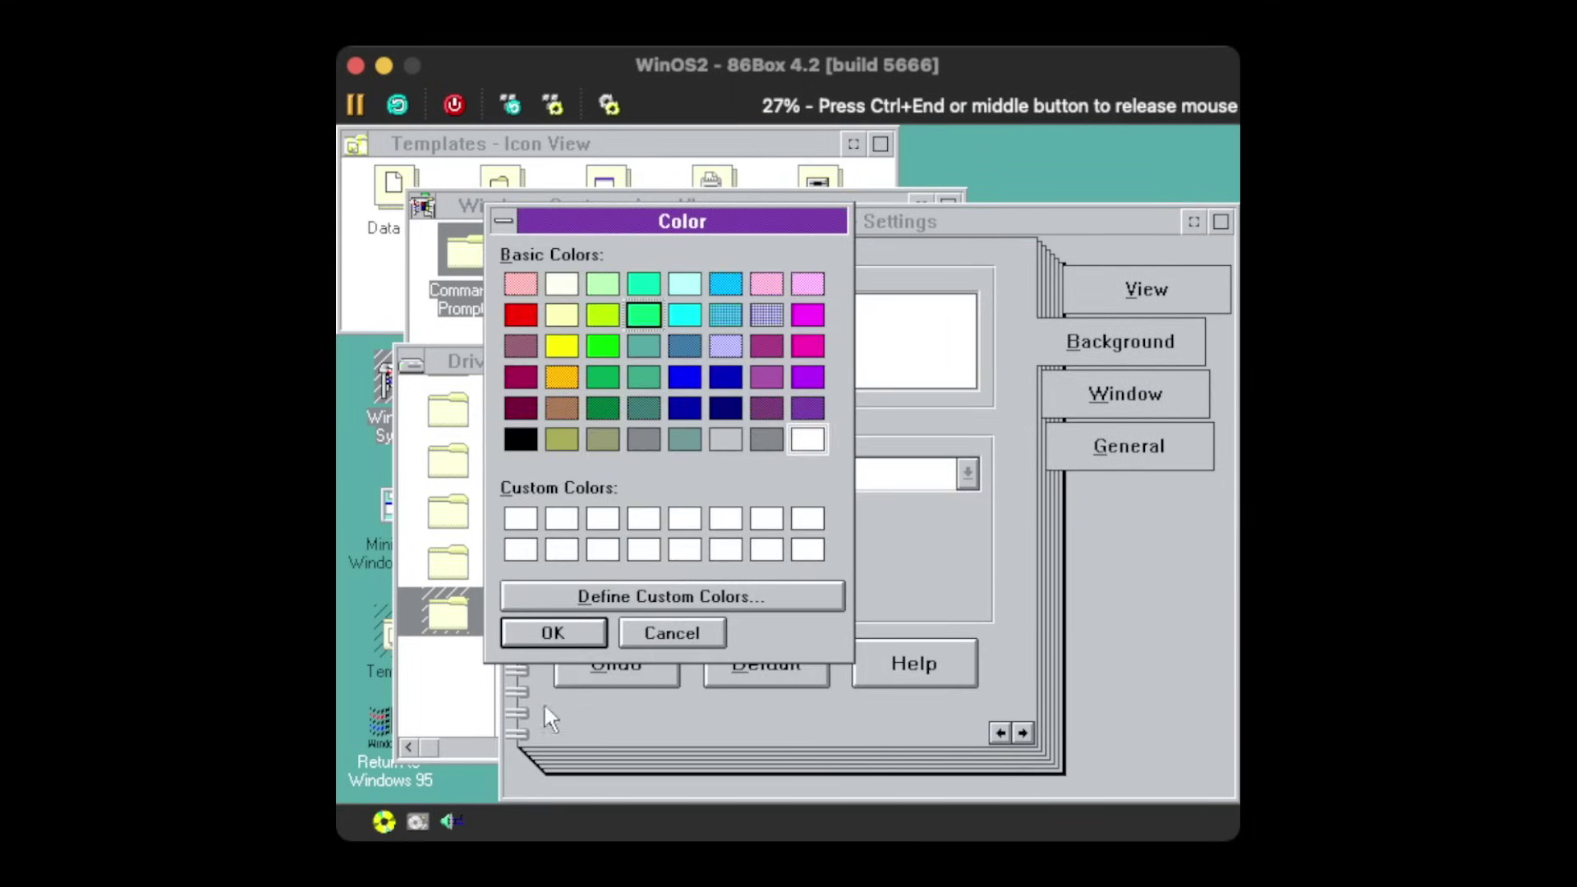
left_click(552, 633)
double_click(517, 220)
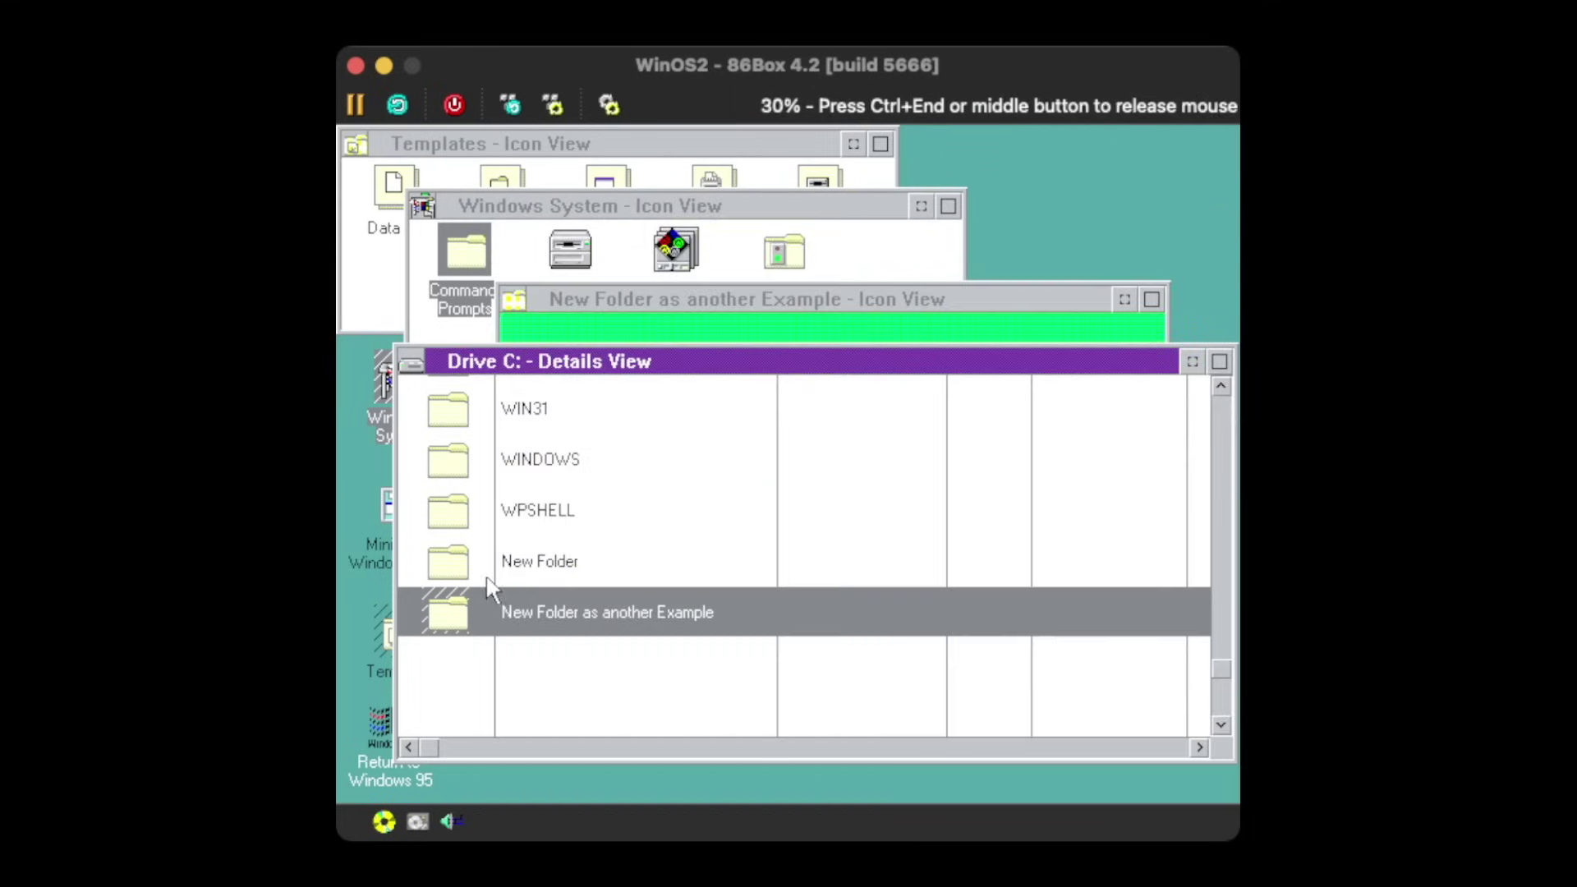
- Set the New Folder window's background colour to magenta
double_click(485, 568)
right_click(830, 187)
left_click(813, 162)
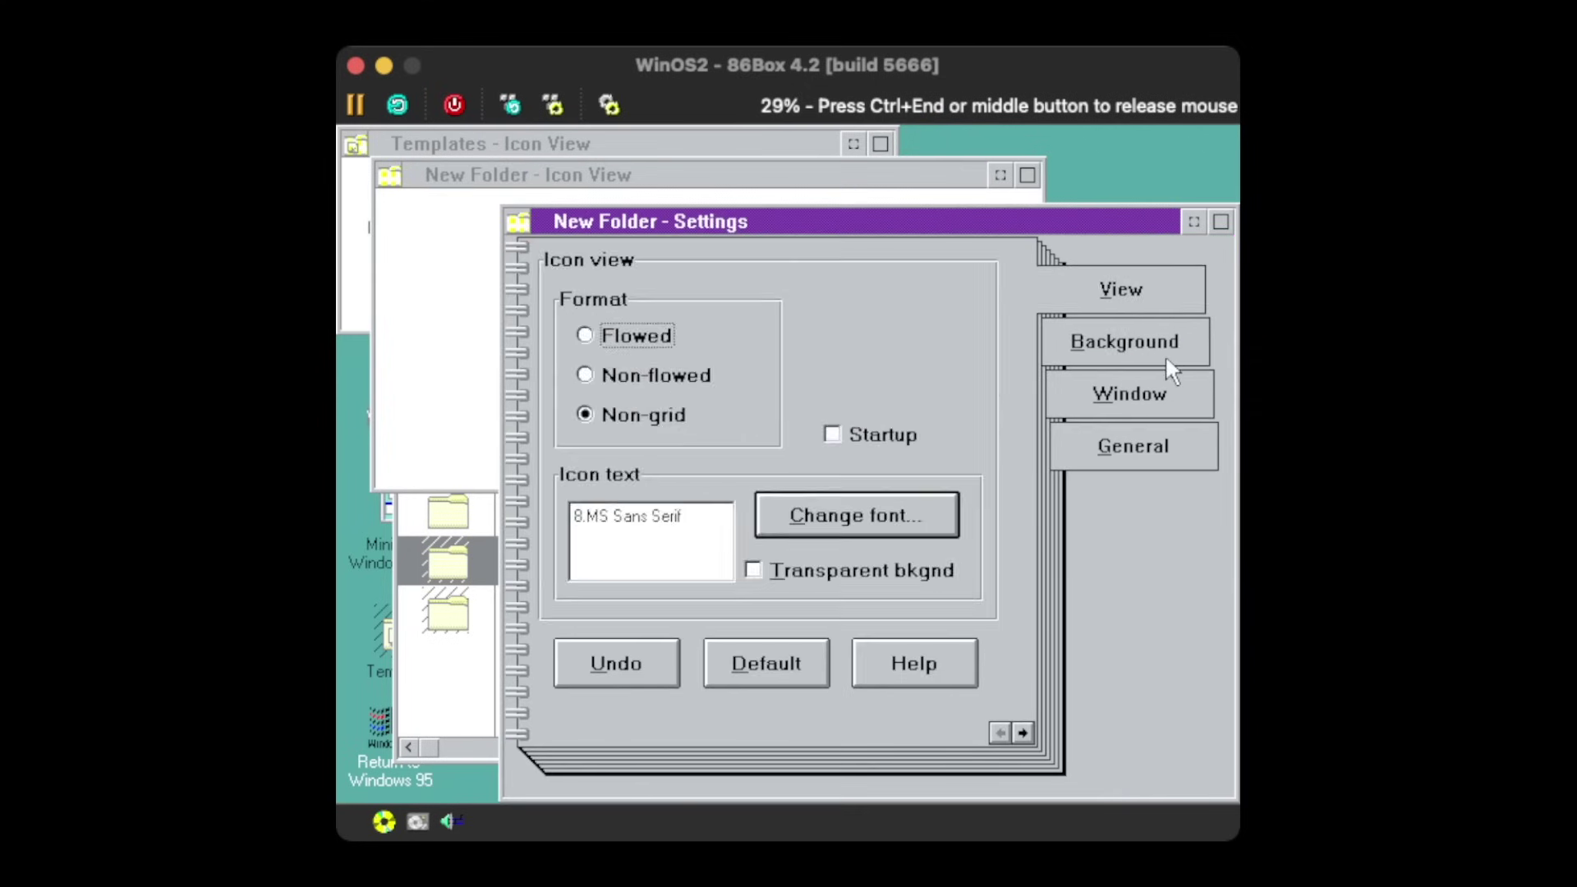
left_click(1165, 355)
left_click(647, 361)
left_click(802, 321)
left_click(533, 631)
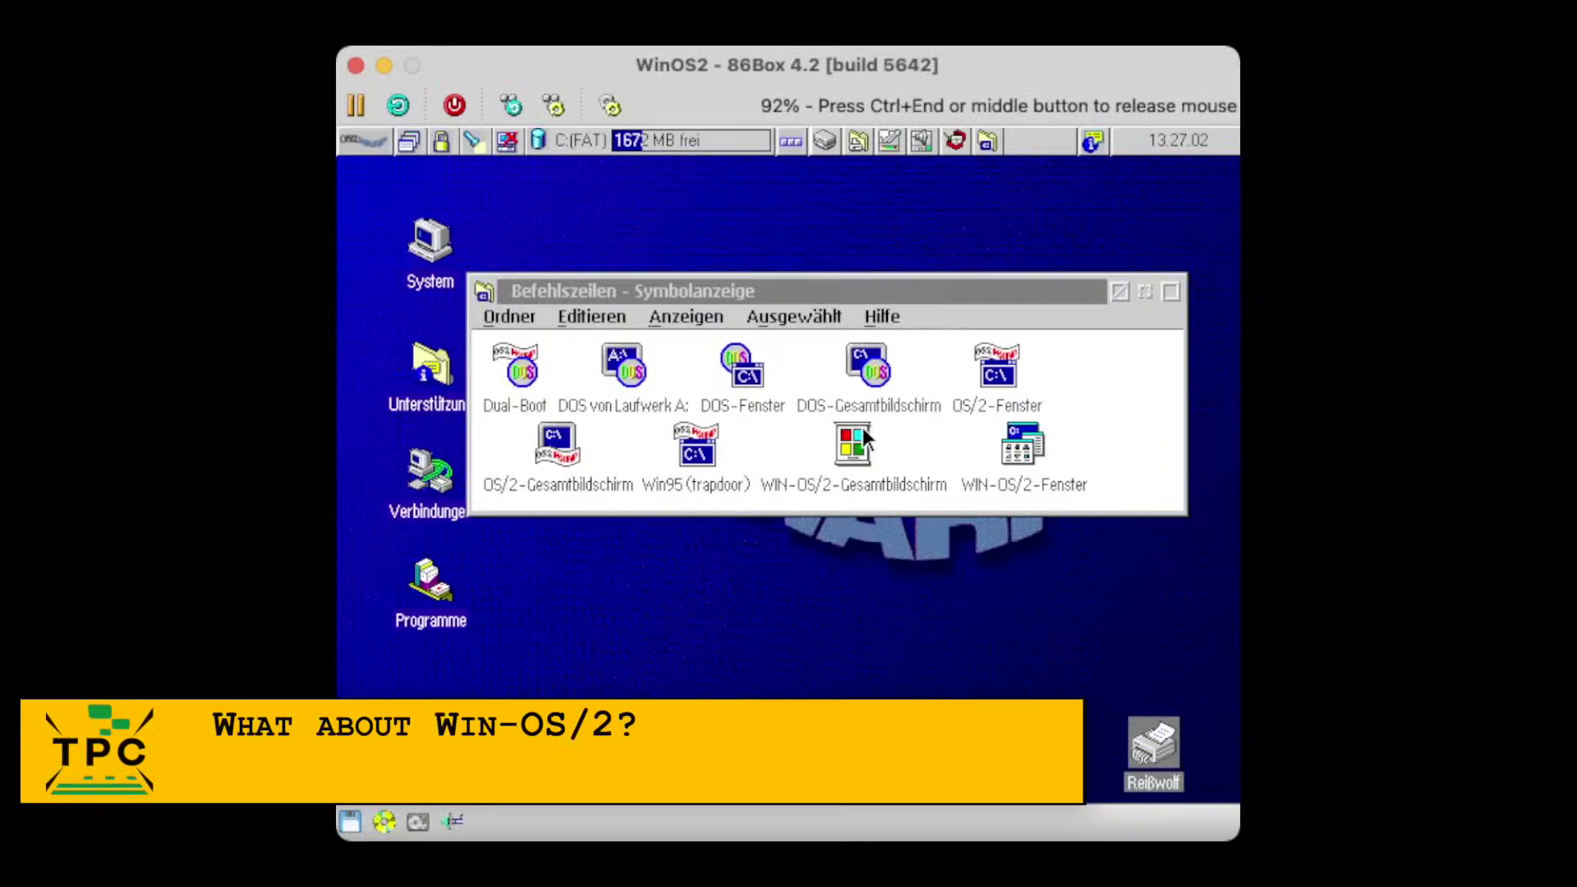
- In a full-screen WIN-OS/2 session, run setup past Greetings and New to the C:\WPSHELL path step
double_click(865, 439)
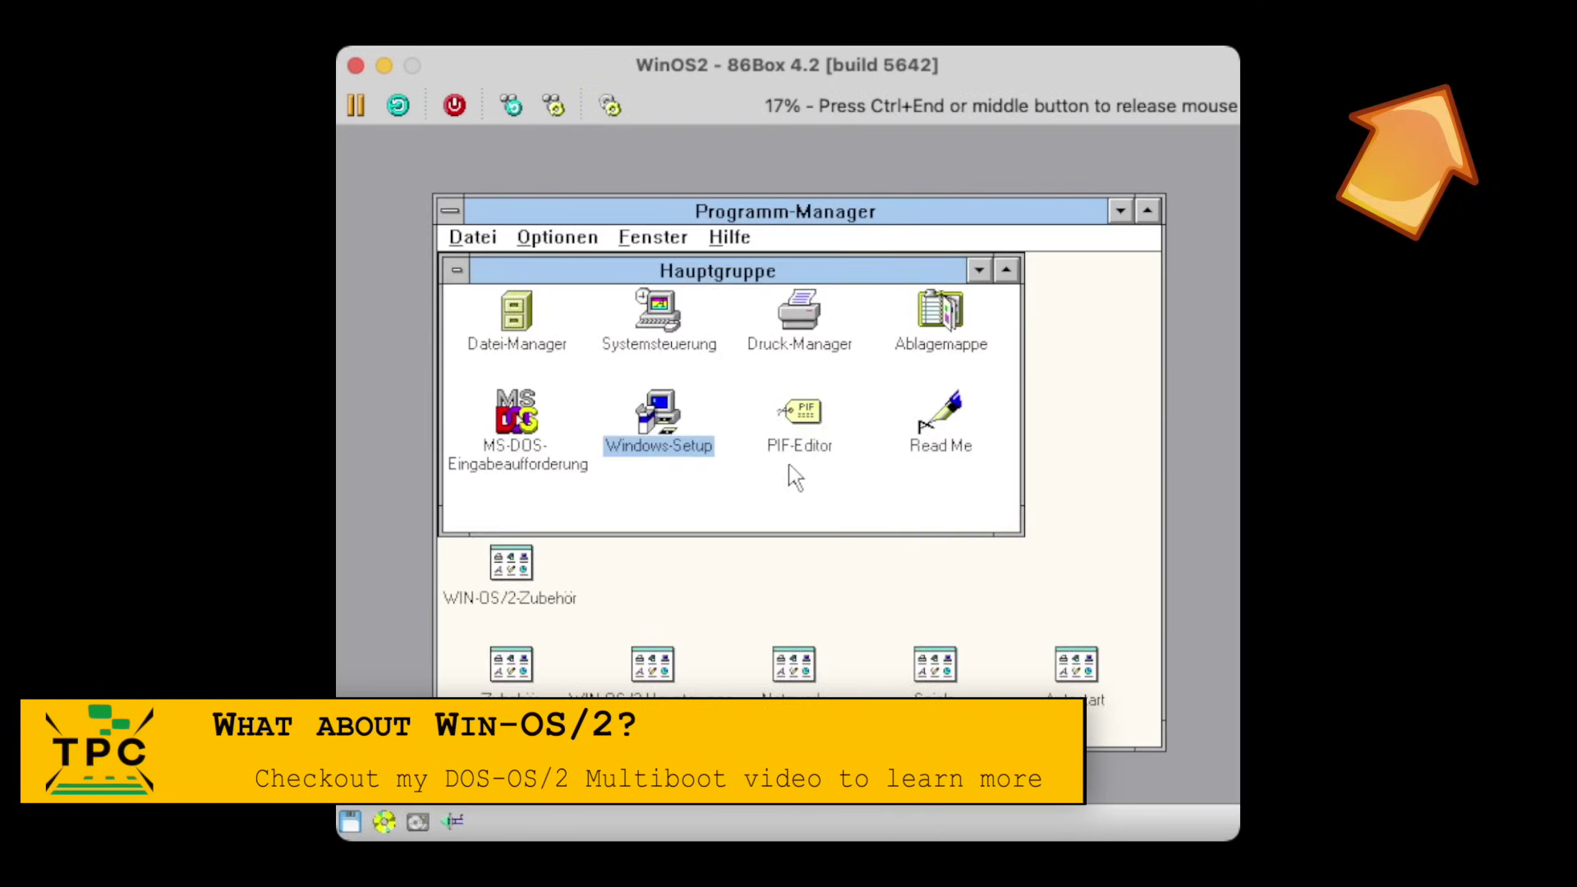
key("alt+d")
key("a")
key("Return")
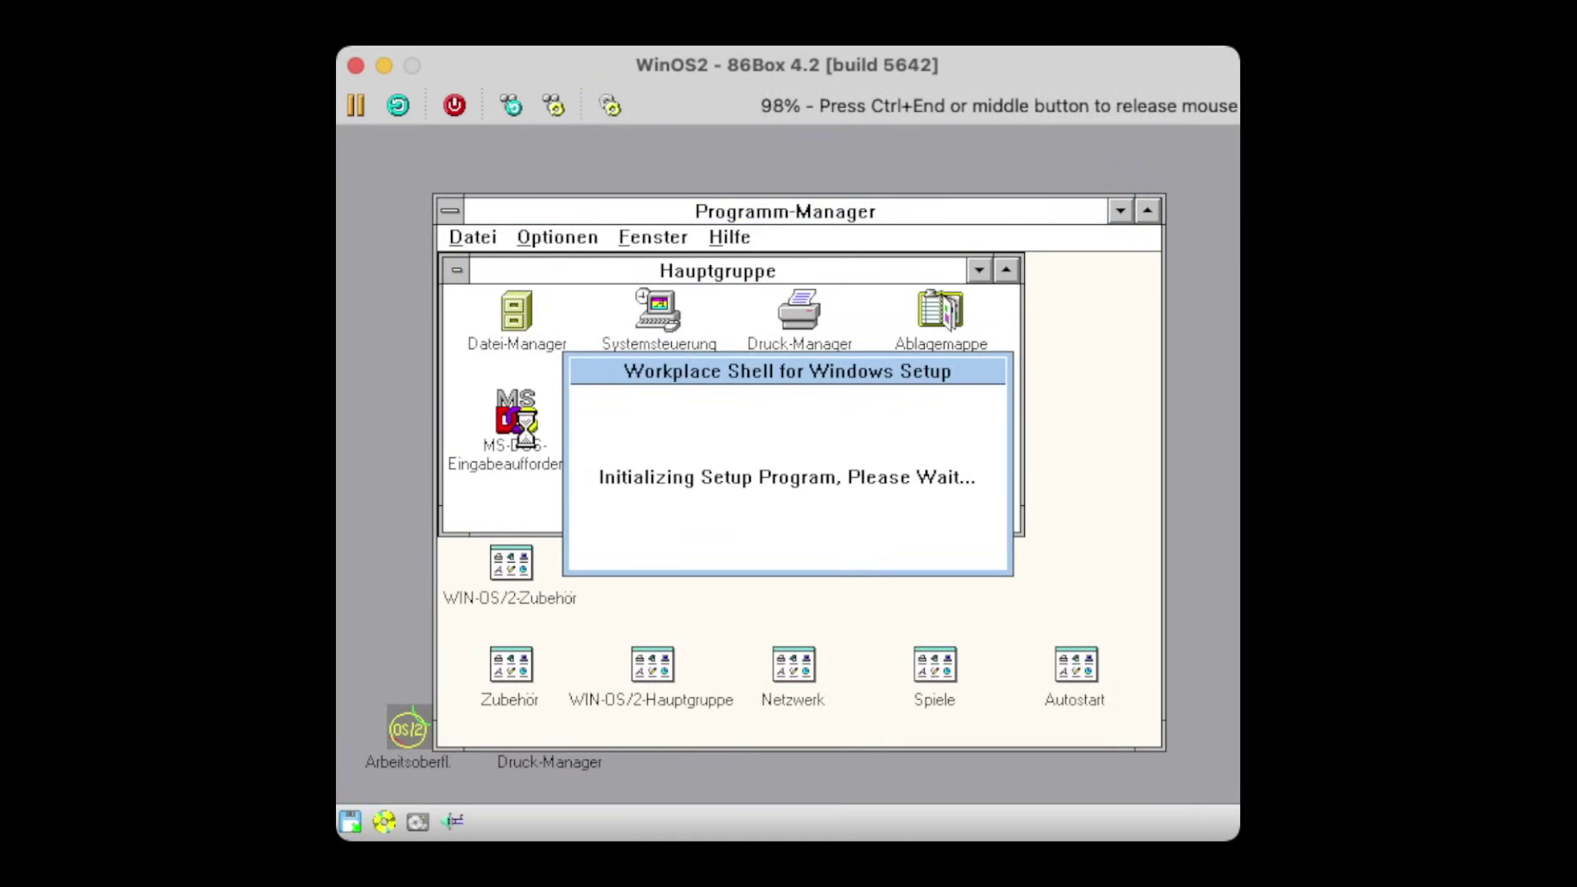
key("Return")
key("Return")
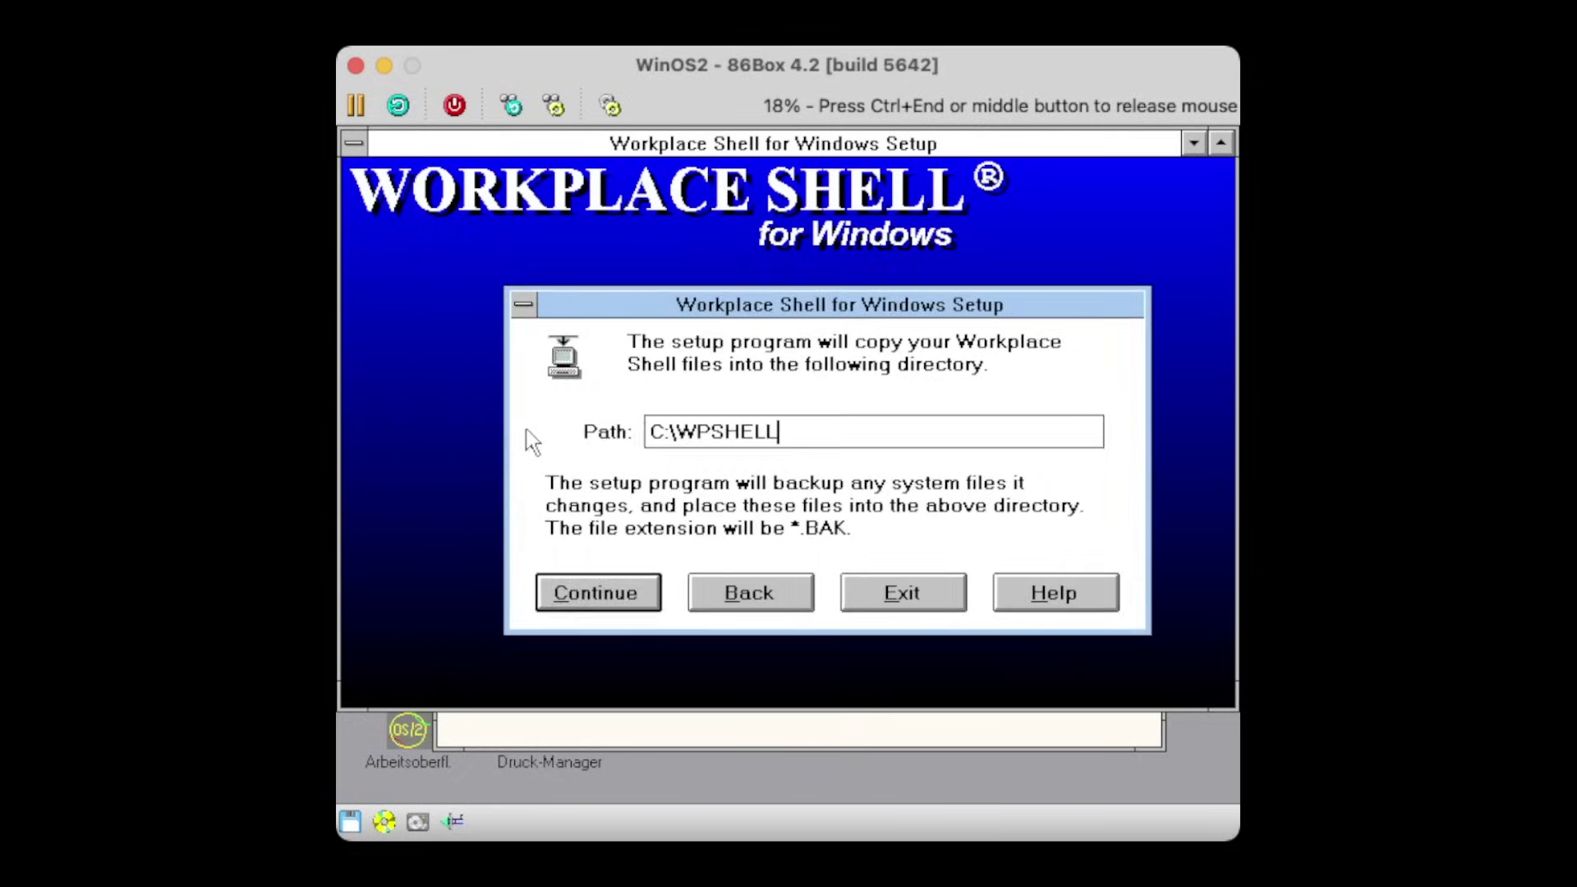
key("Return")
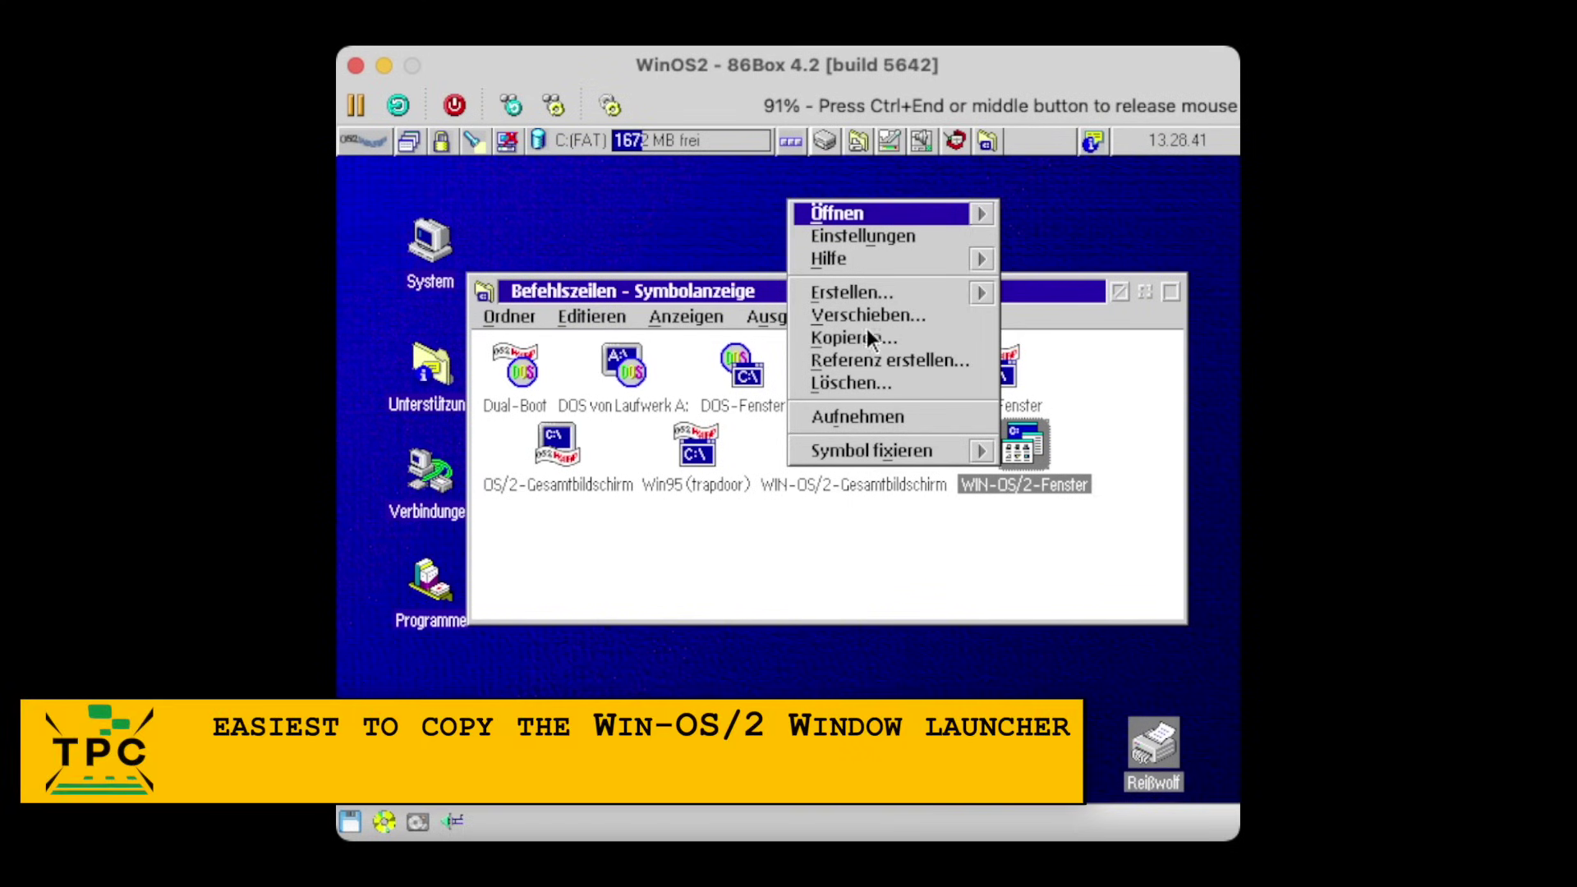
- Copy the WIN-OS/2-Fenster launcher as 'Win-OS/2 (WPS)' running C:\WPSHELL\WPSHELL.EXE and start it
left_click(863, 337)
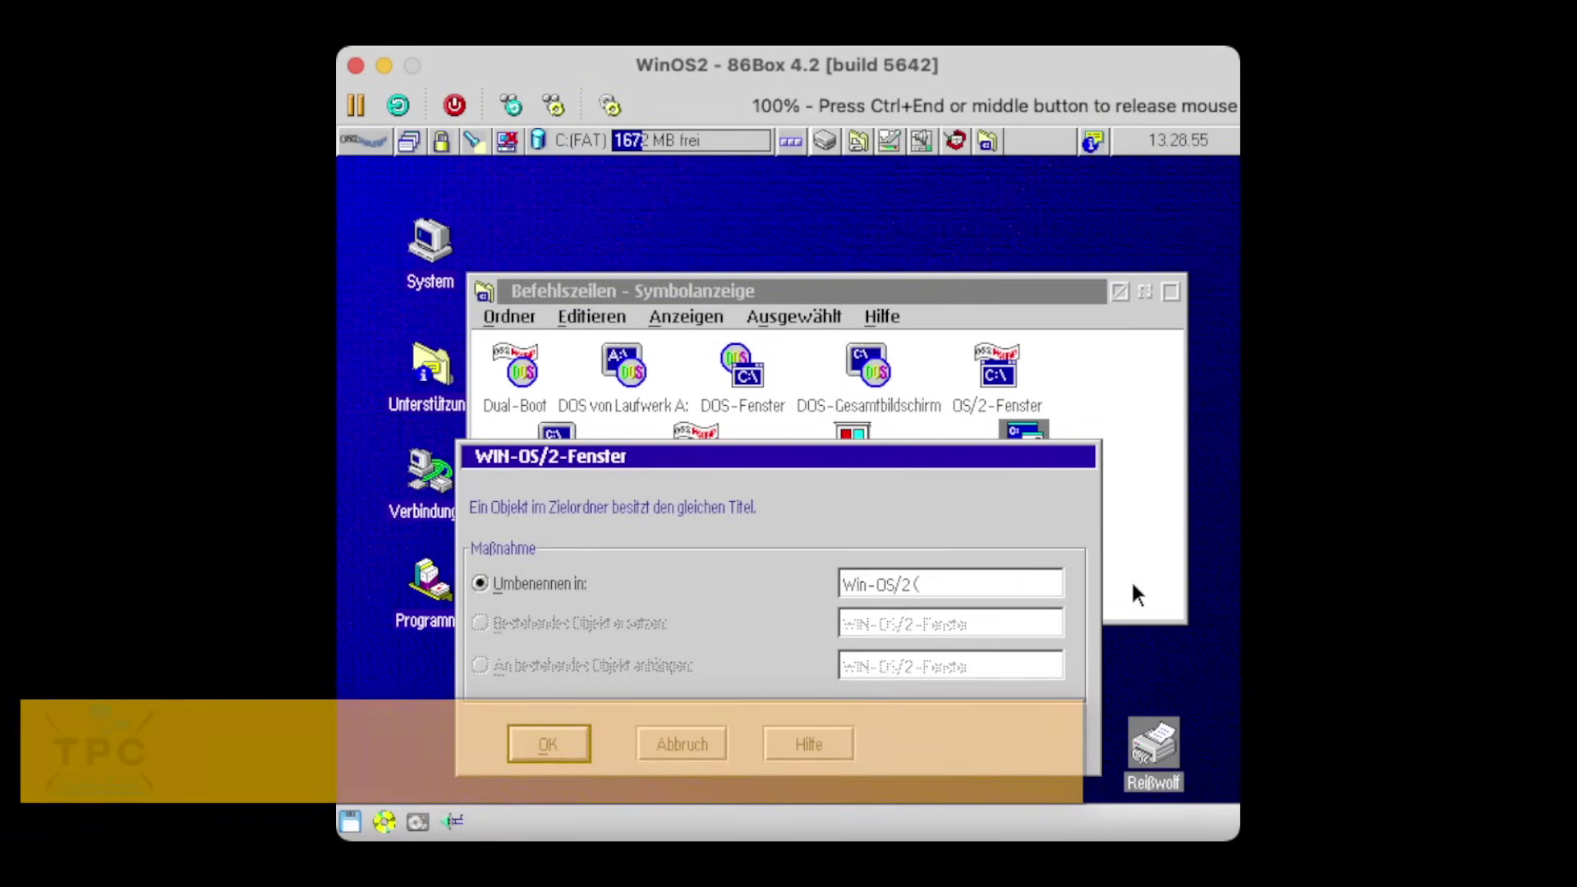
type("WPS)")
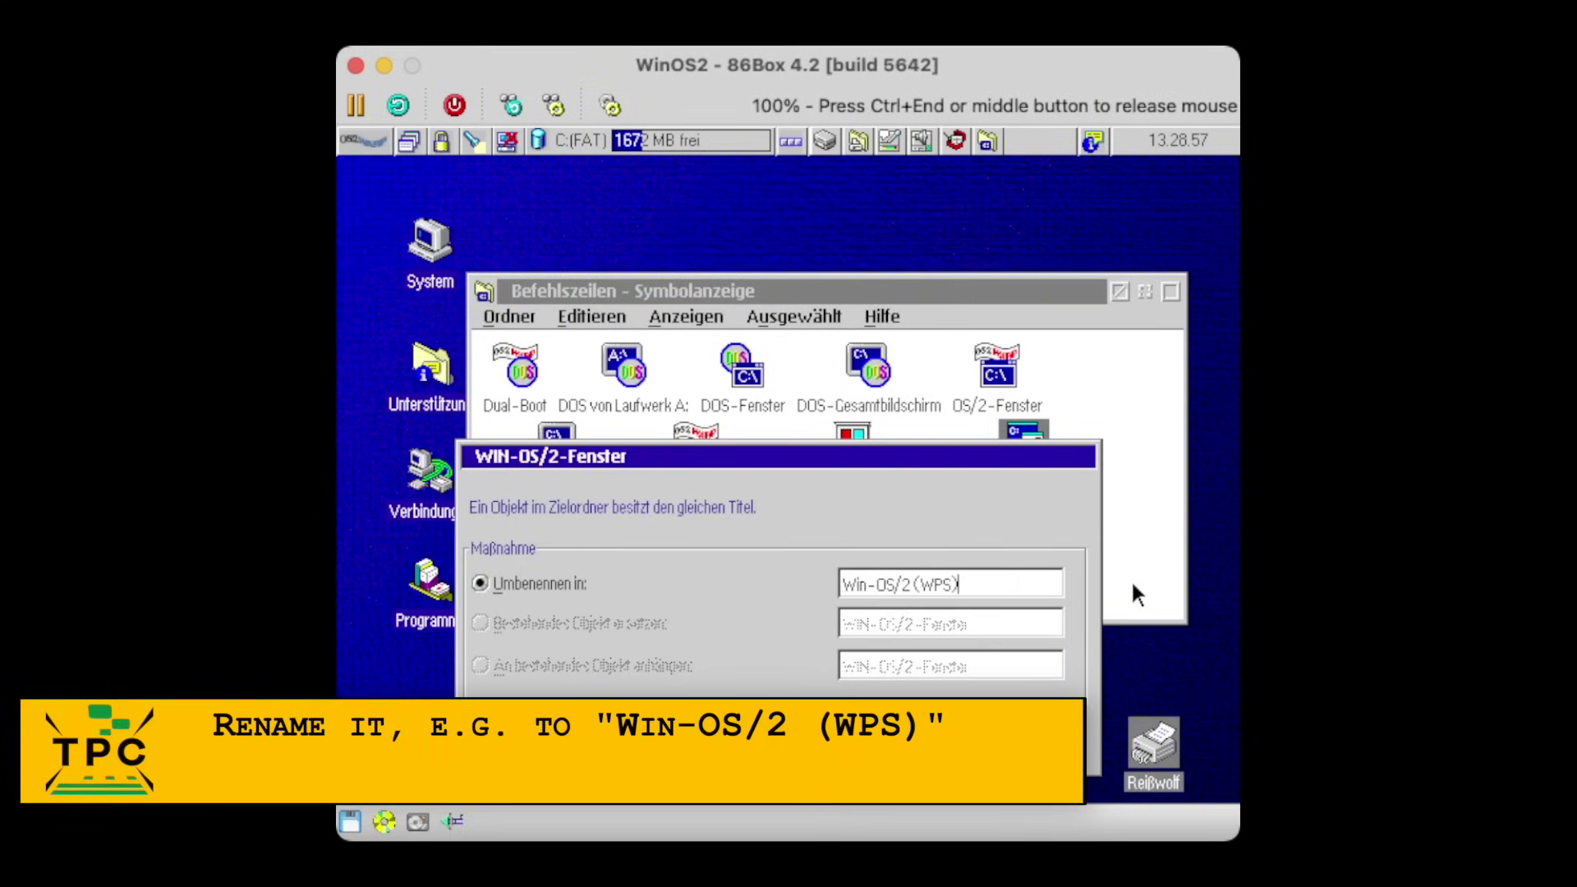
key("Return")
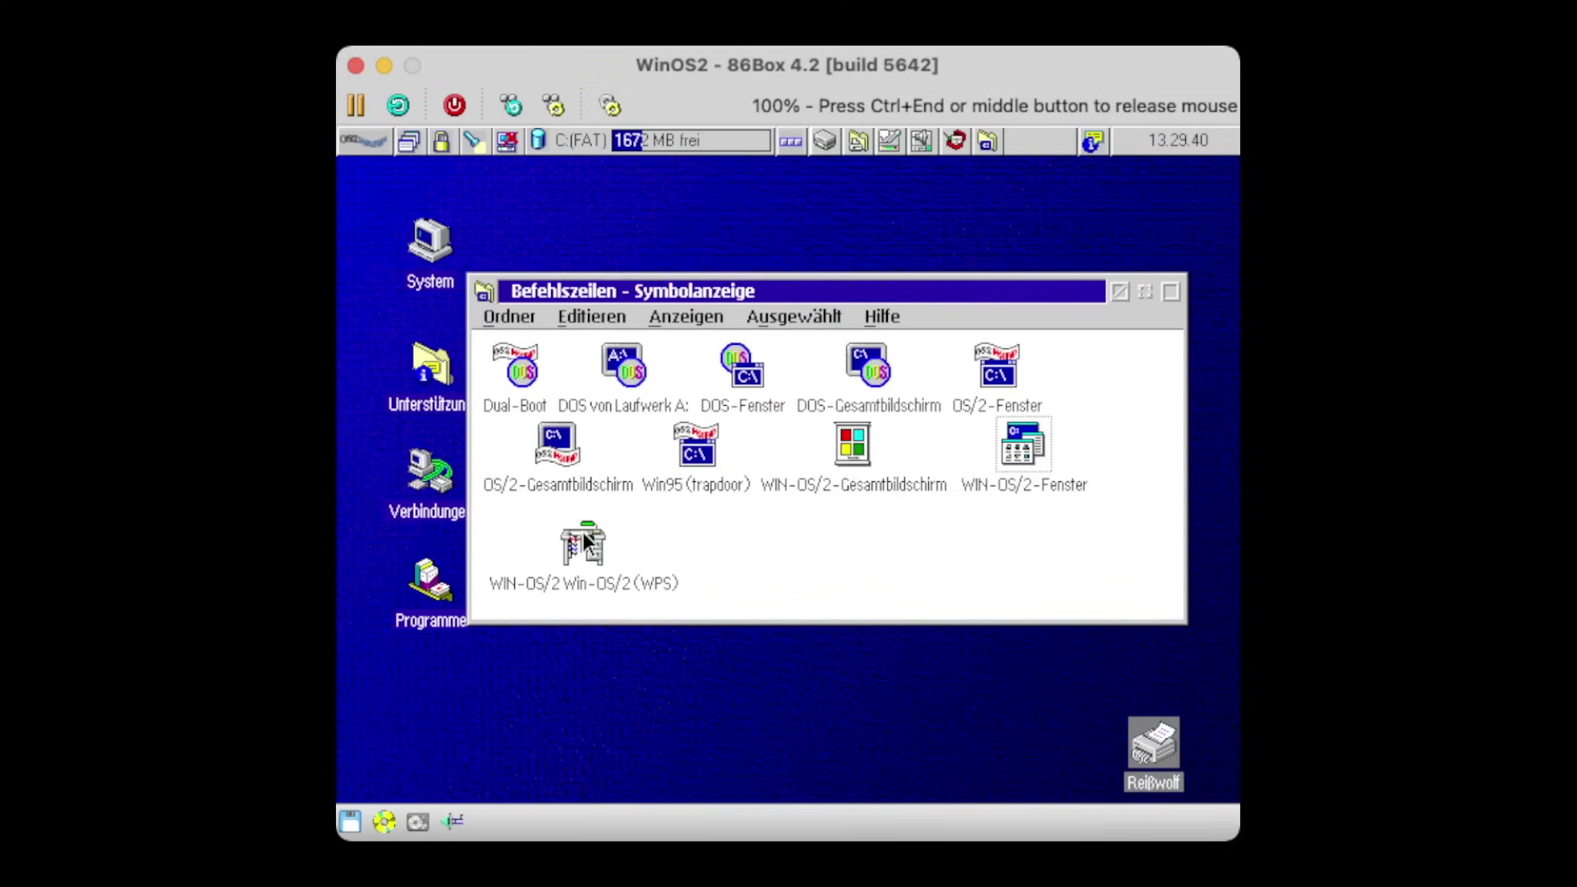
left_click(585, 542)
double_click(586, 542)
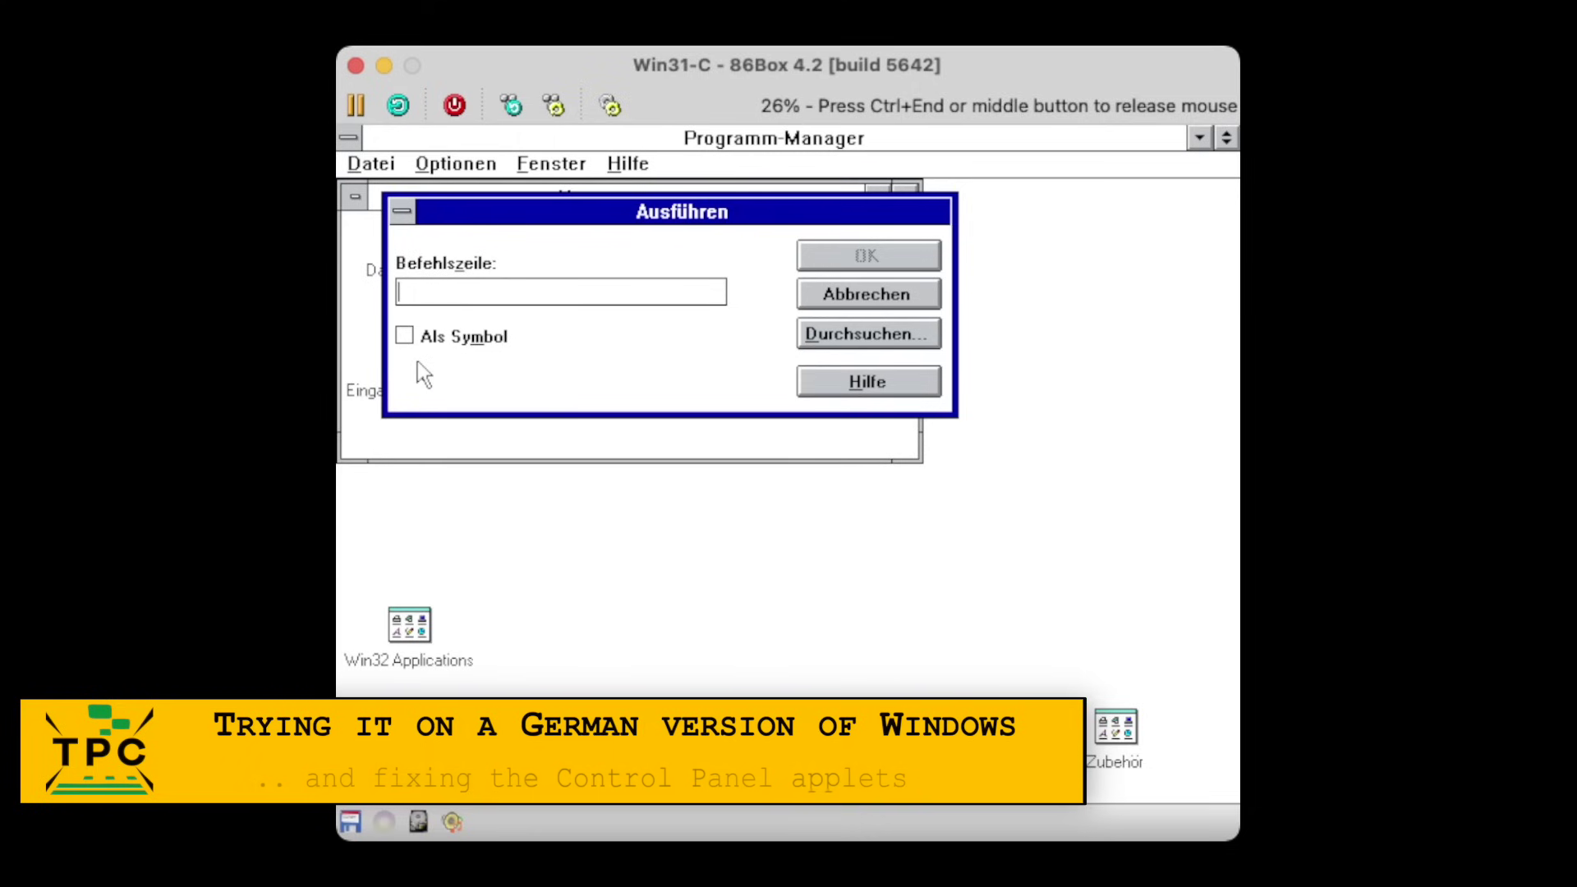
- Run a:setup as a new install to the default directory with German language resources
type("a:setup")
key("Return")
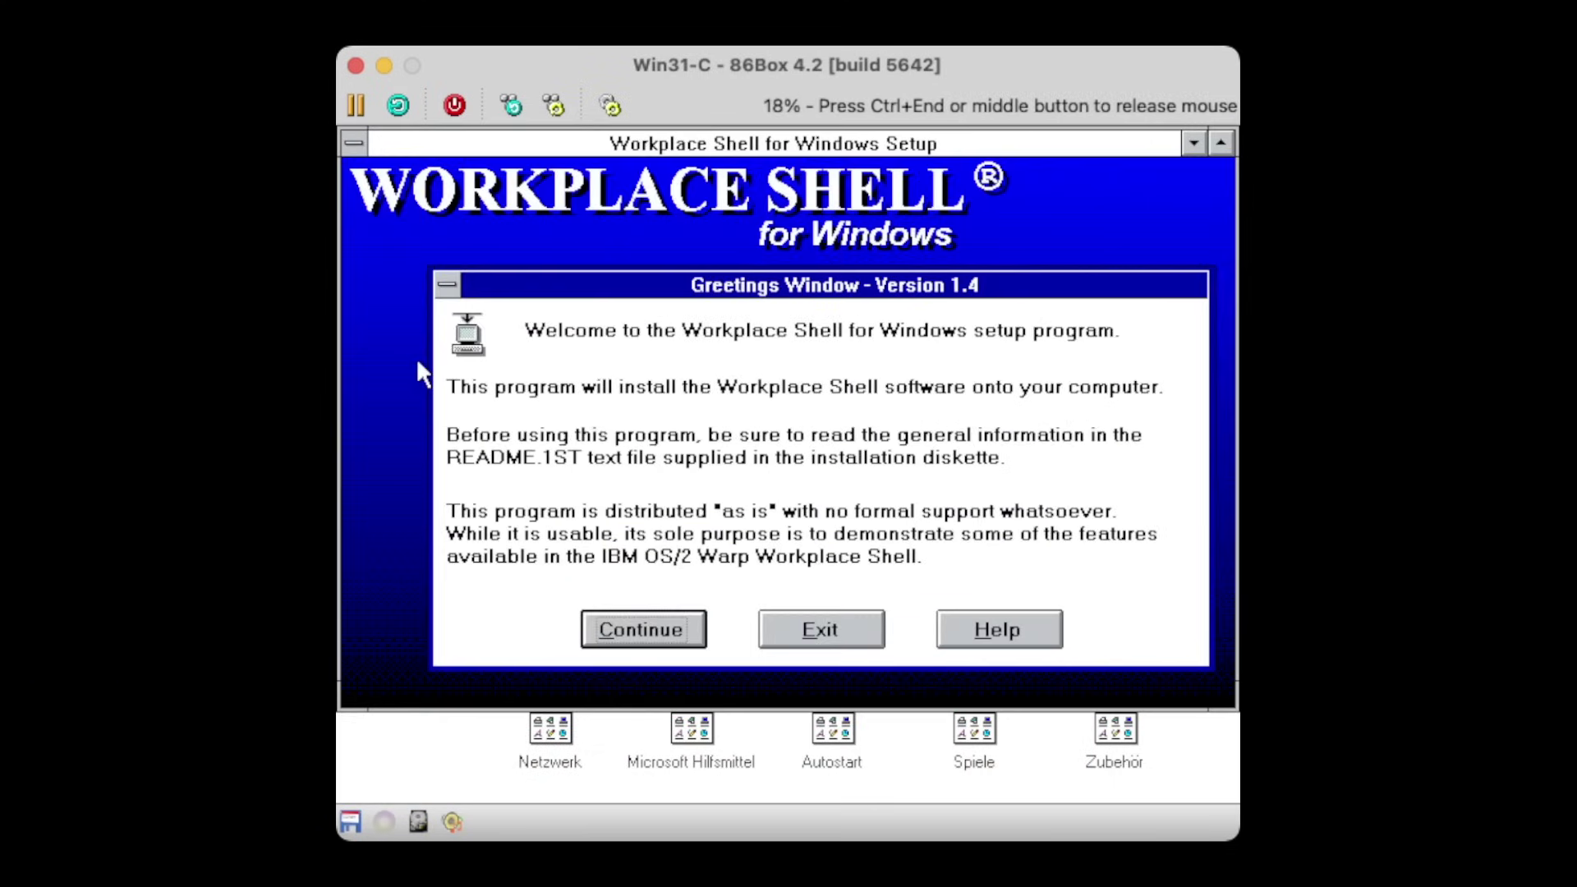
key("Return")
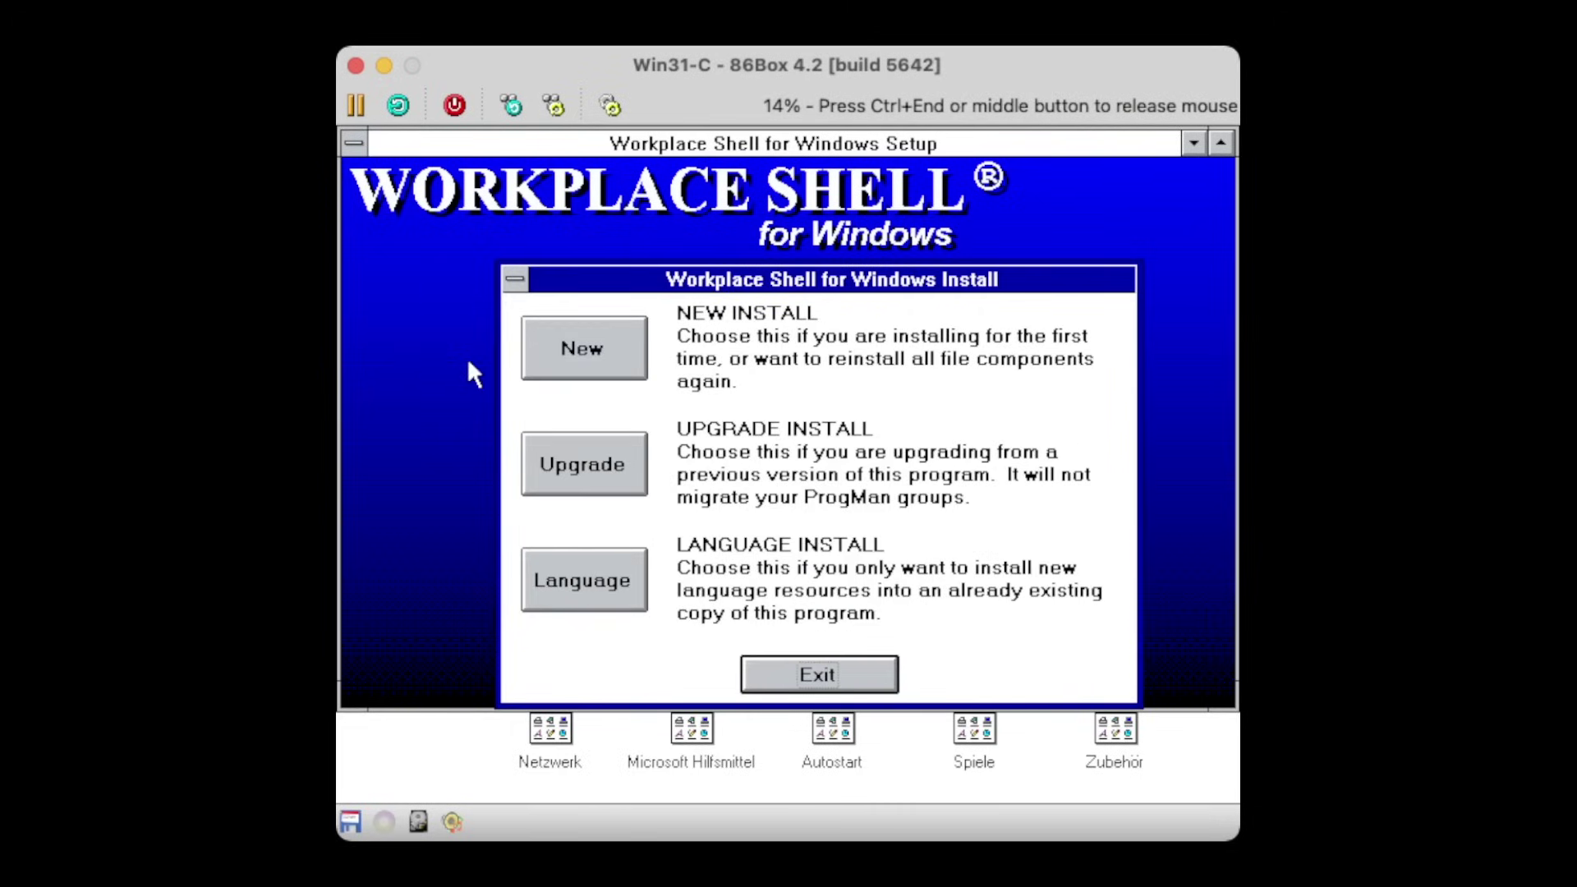
left_click(567, 368)
key("Return")
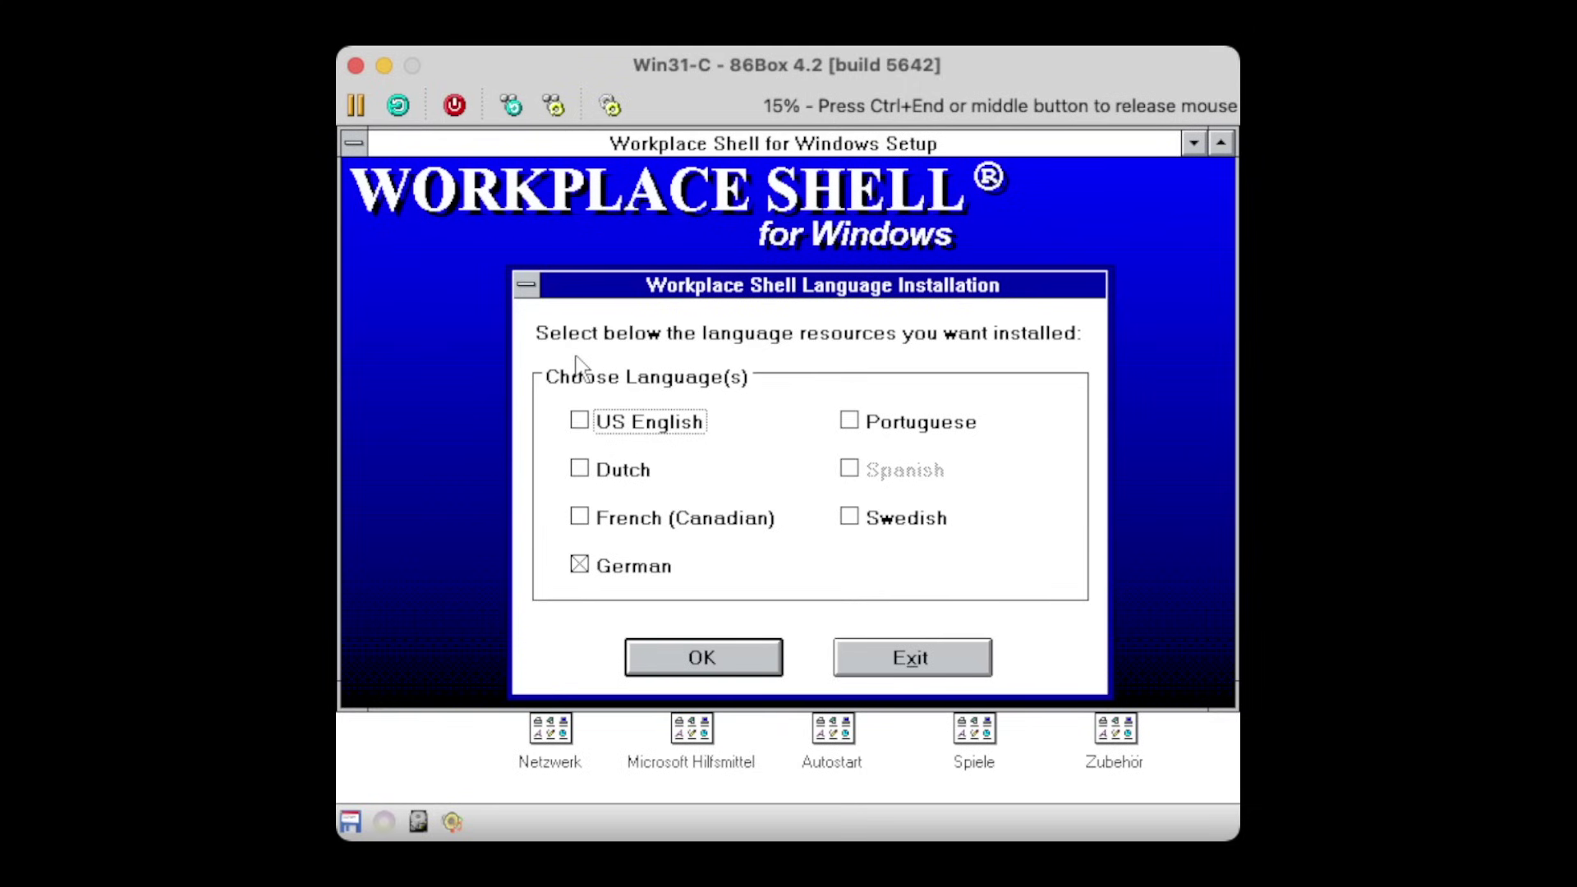
key("Return")
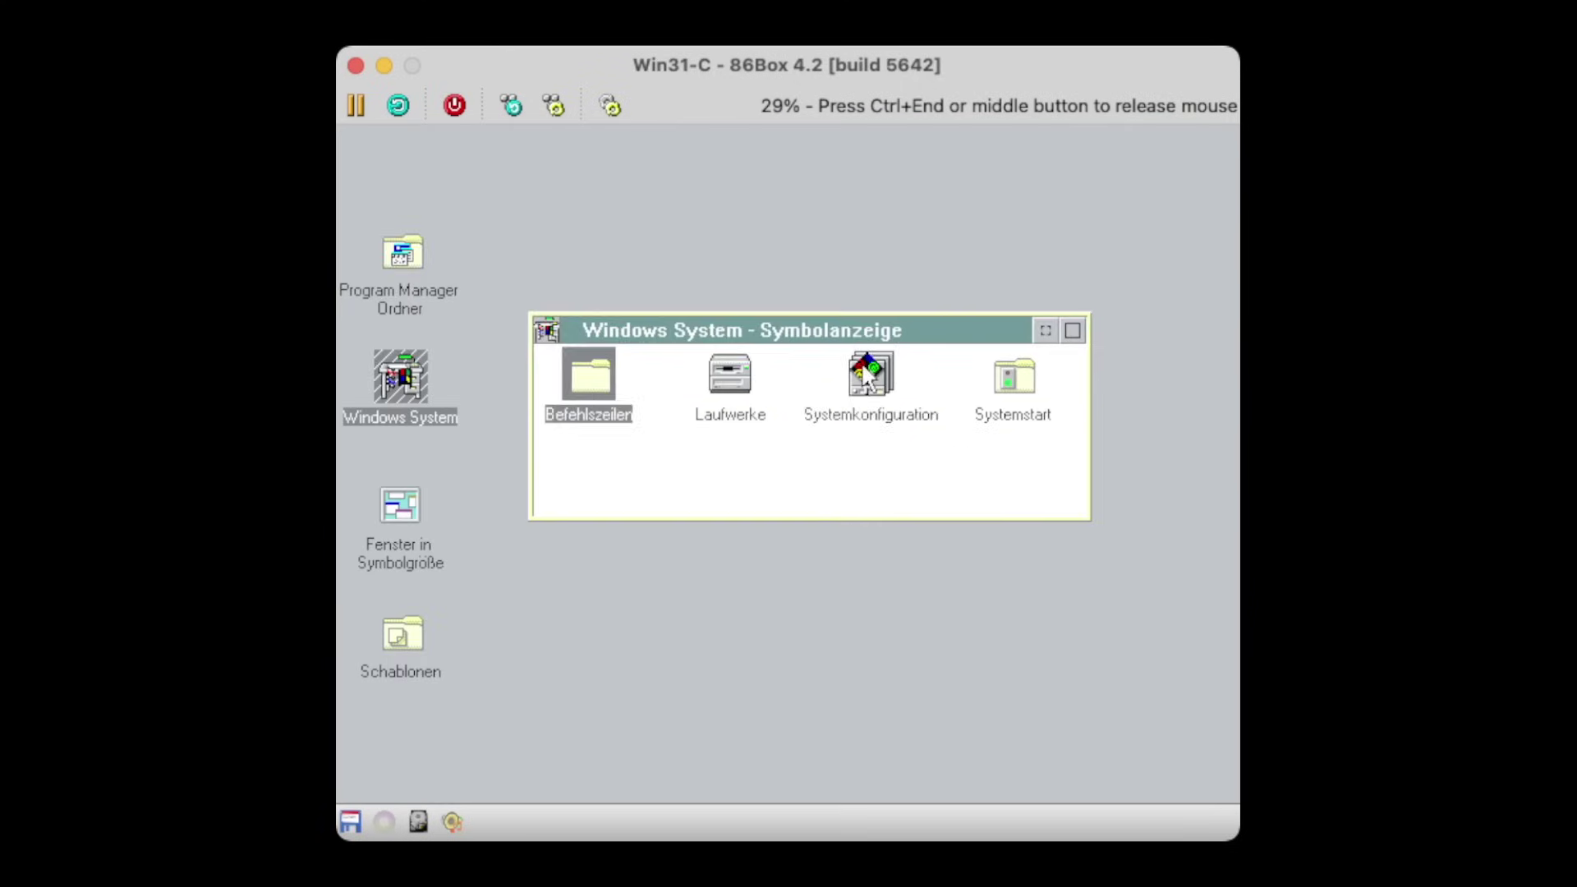
- Open Systemkonfiguration and choose the OS/2 scheme in the Farben colour settings
double_click(862, 369)
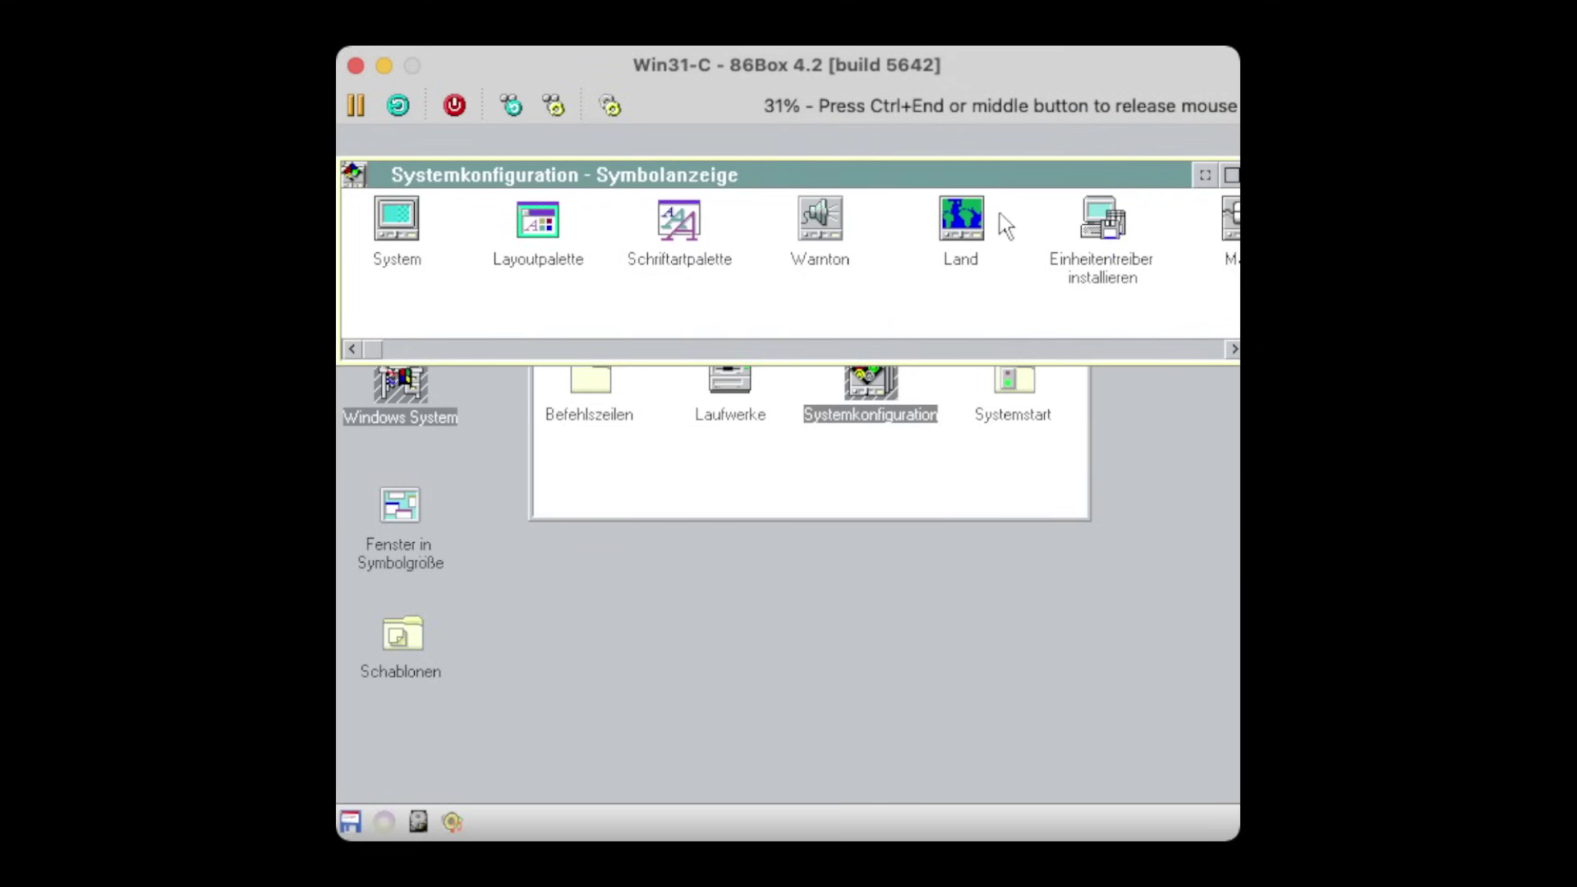
left_click(962, 215)
double_click(964, 216)
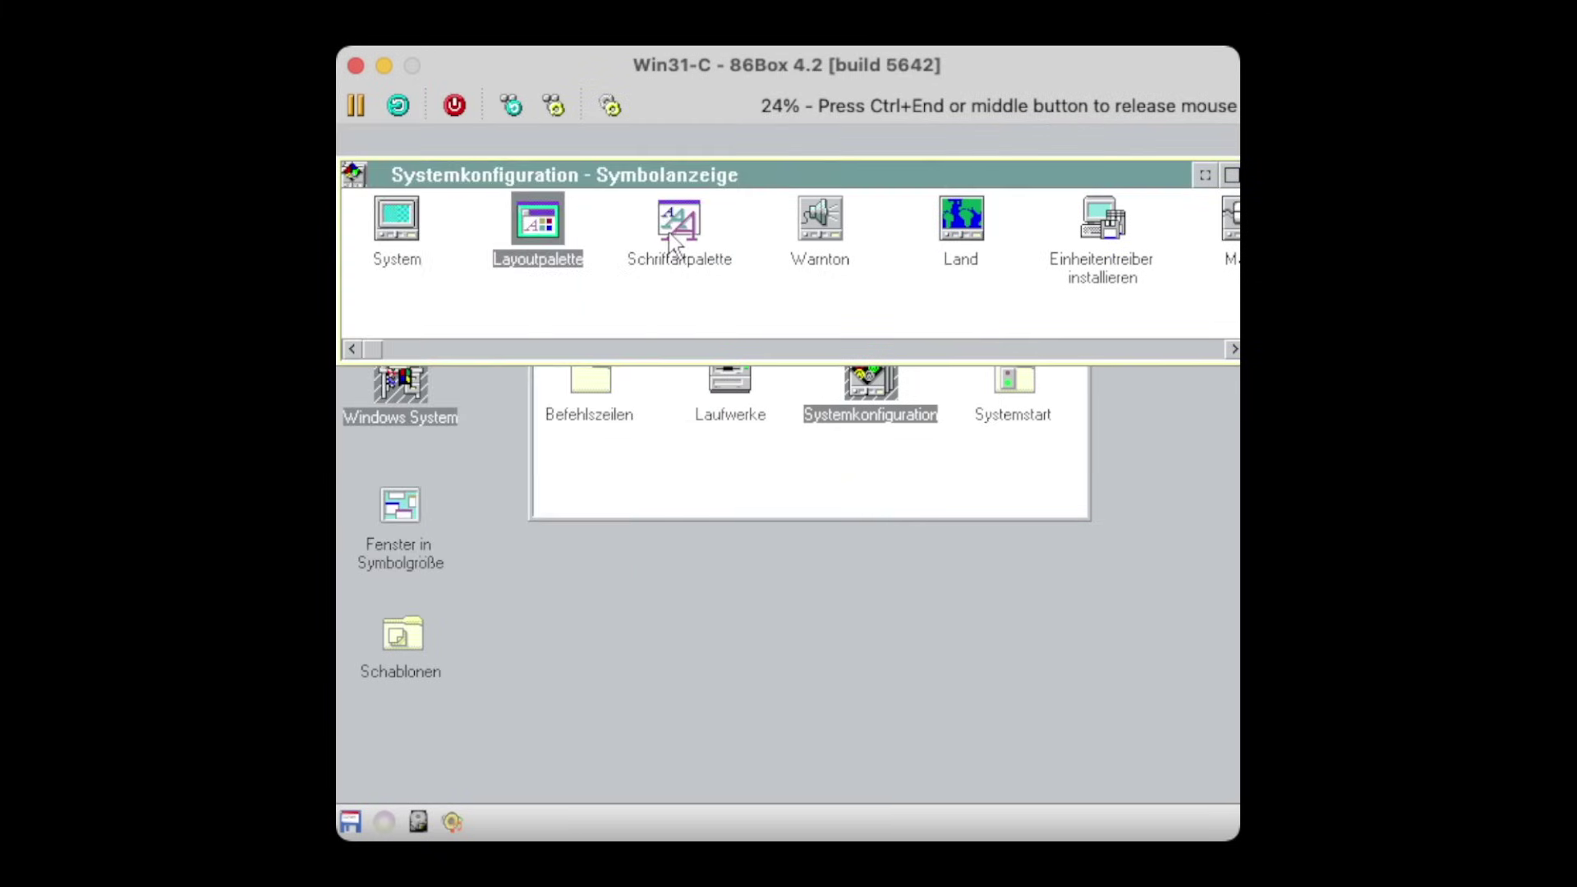
double_click(671, 240)
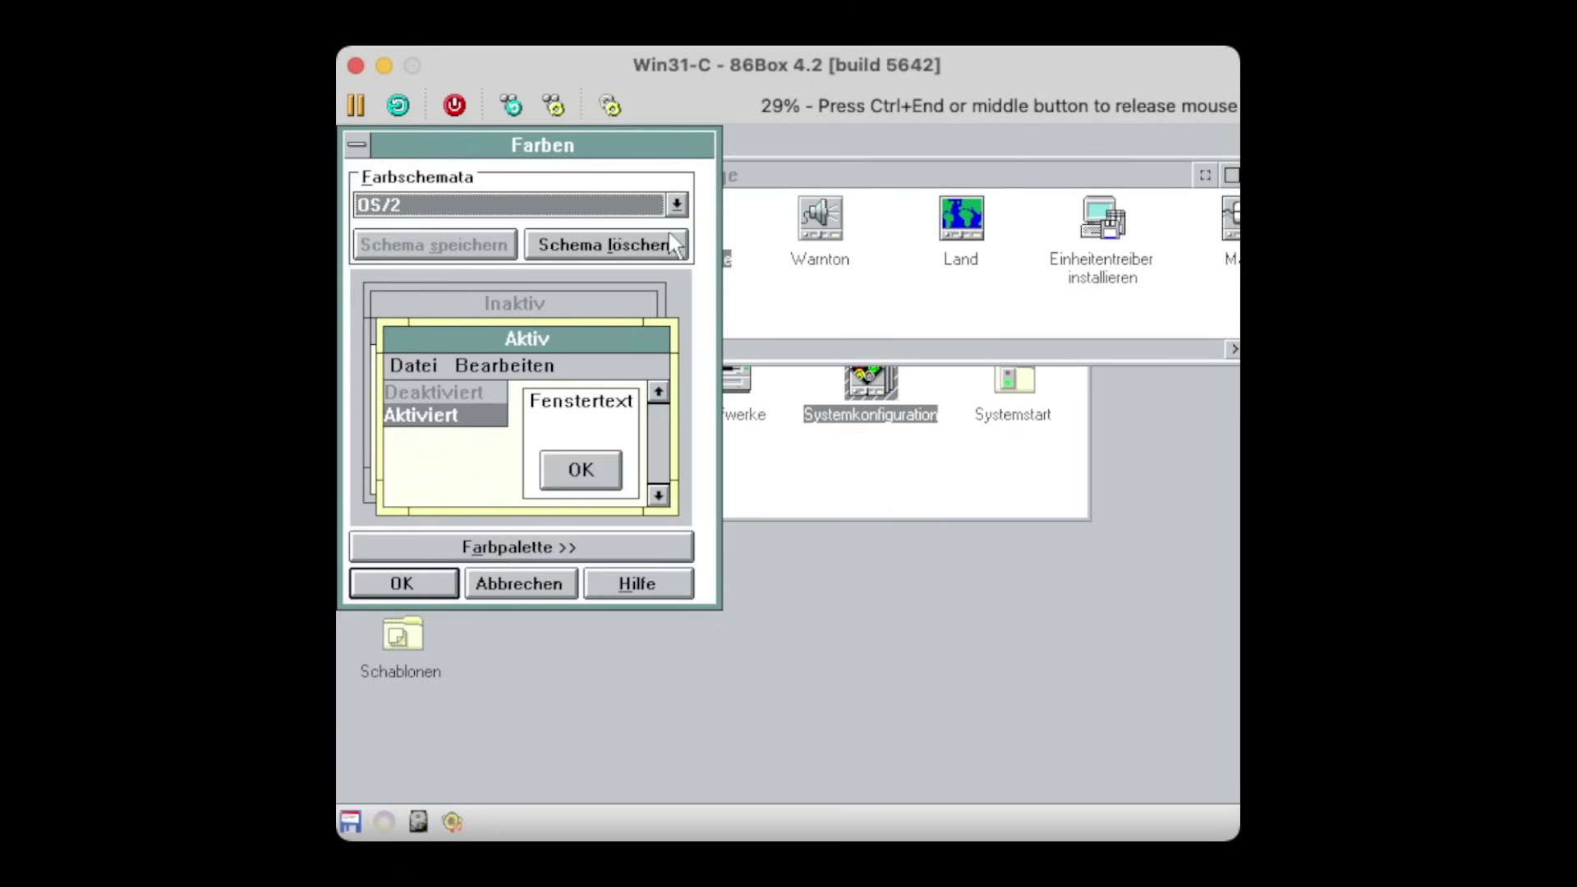
key("Escape")
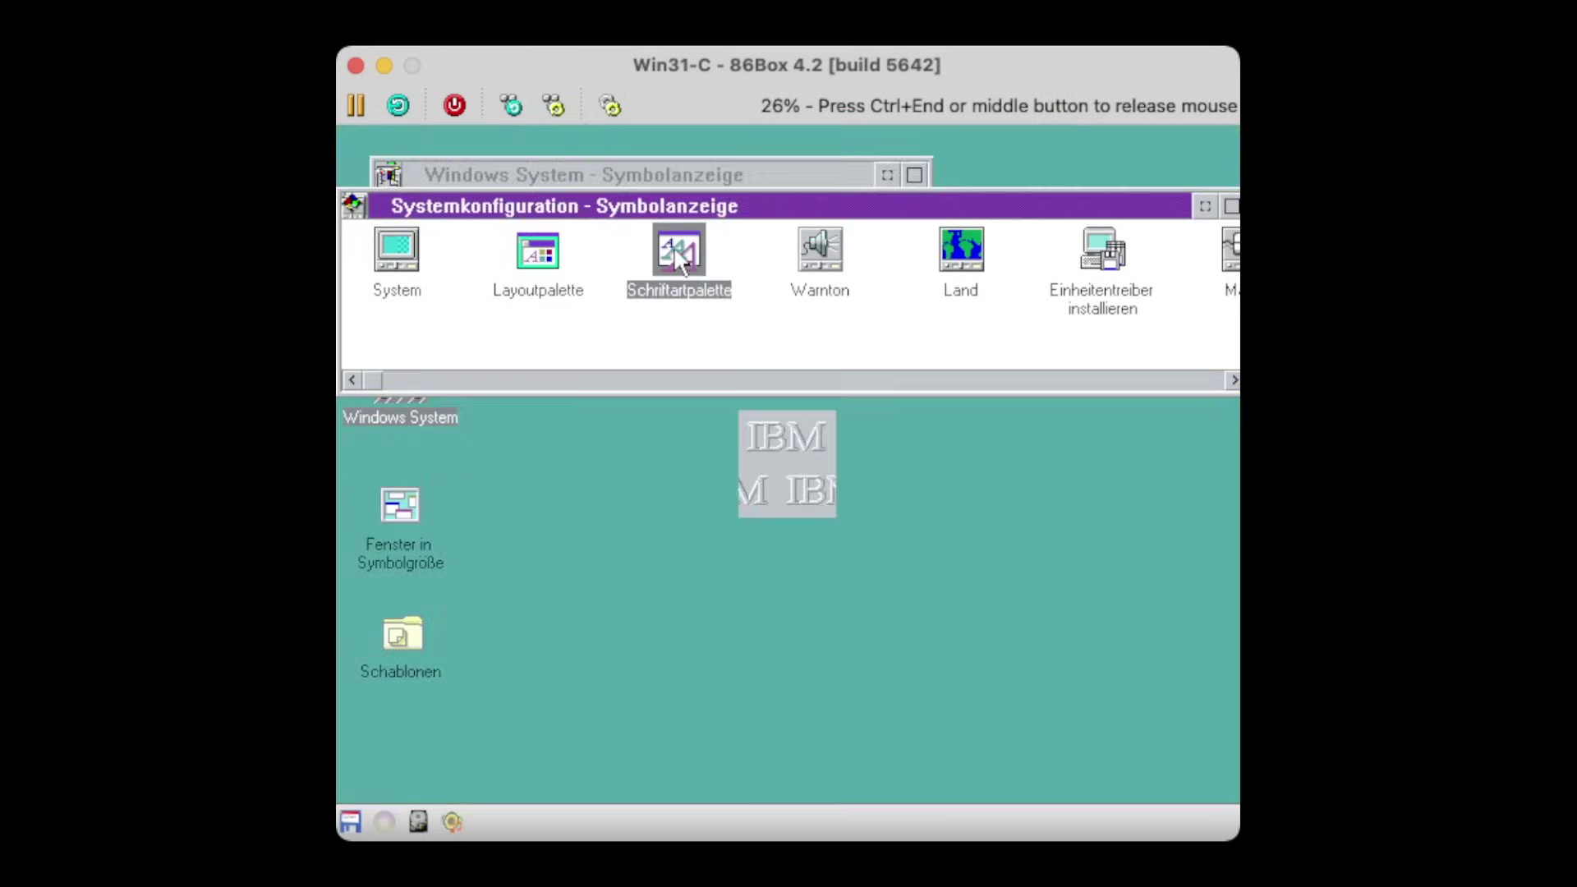
- Check the Schriftartpalette launcher's Einstellungen and test 'control.exe main.cpl Schriftarten' via Run
right_click(678, 256)
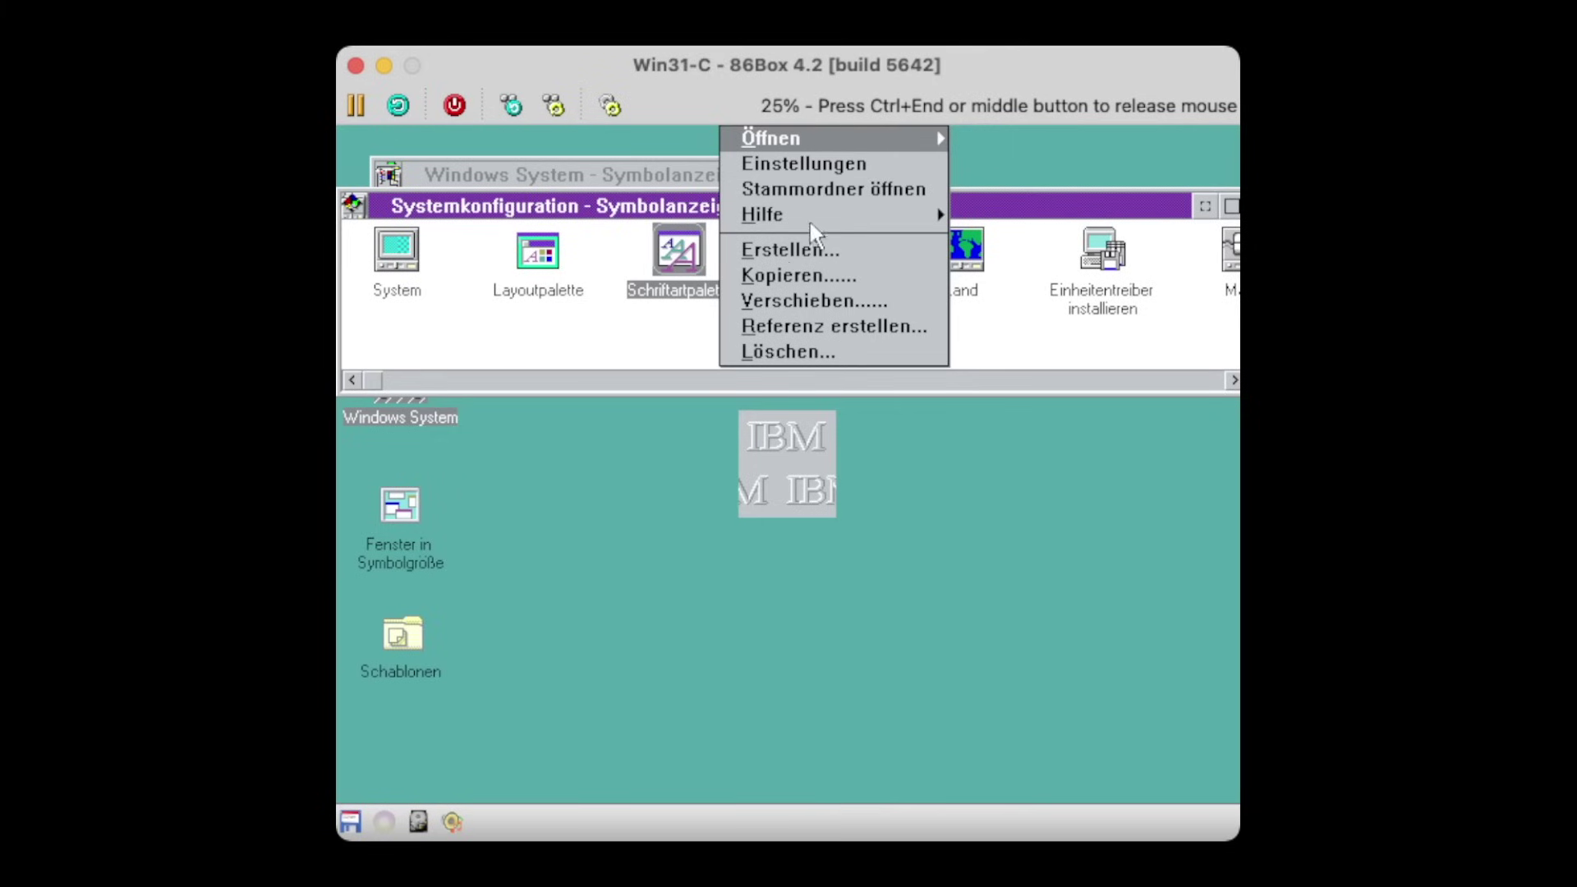
left_click(844, 162)
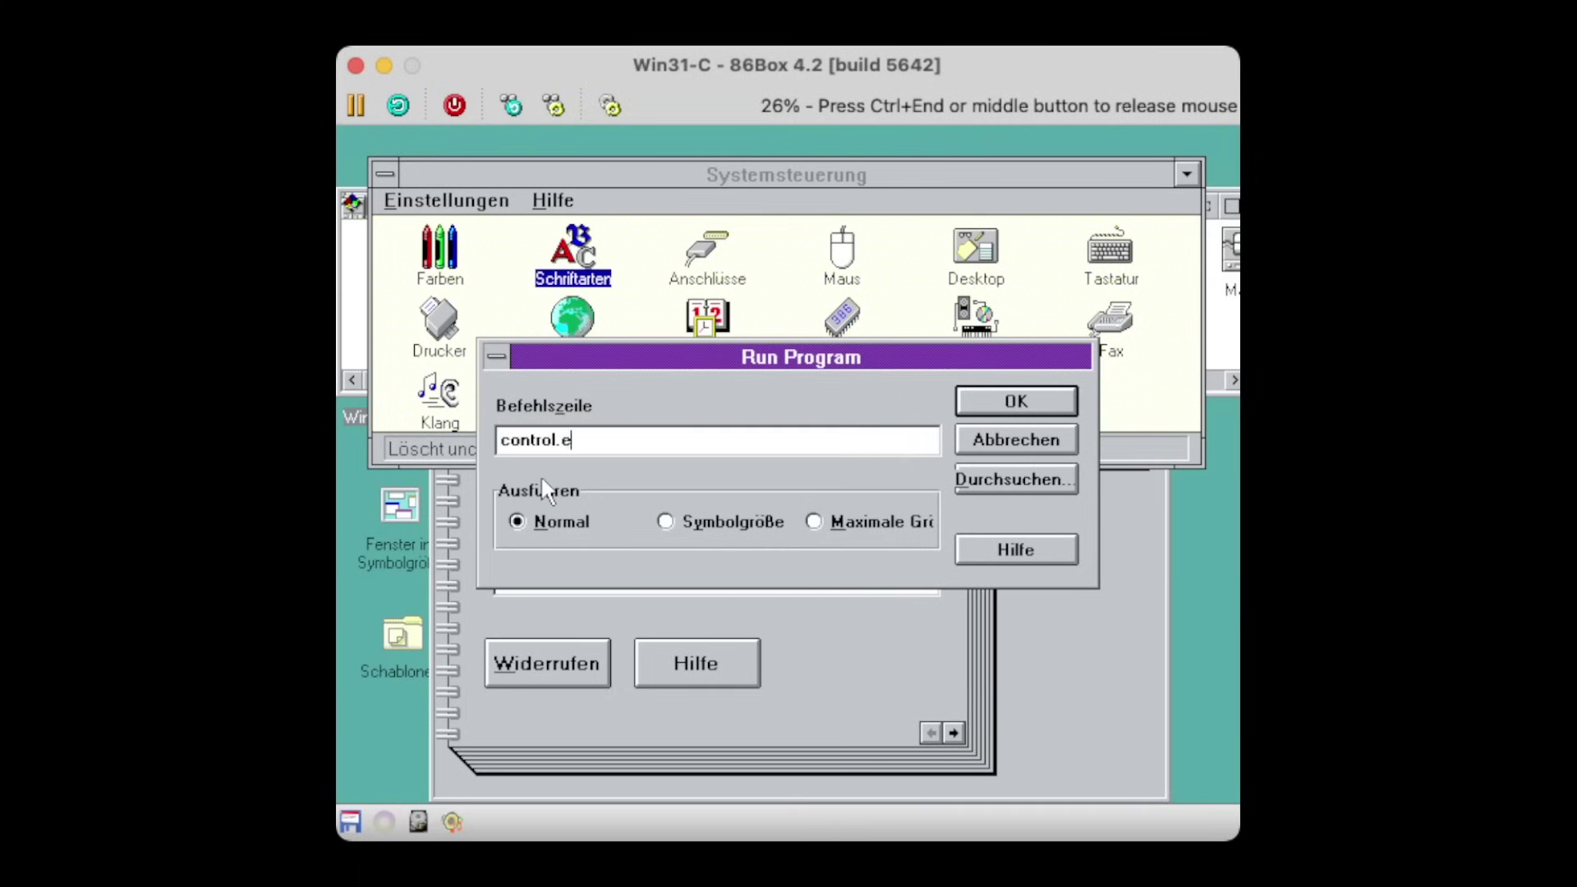
type("xe main.cpl Schriftarten")
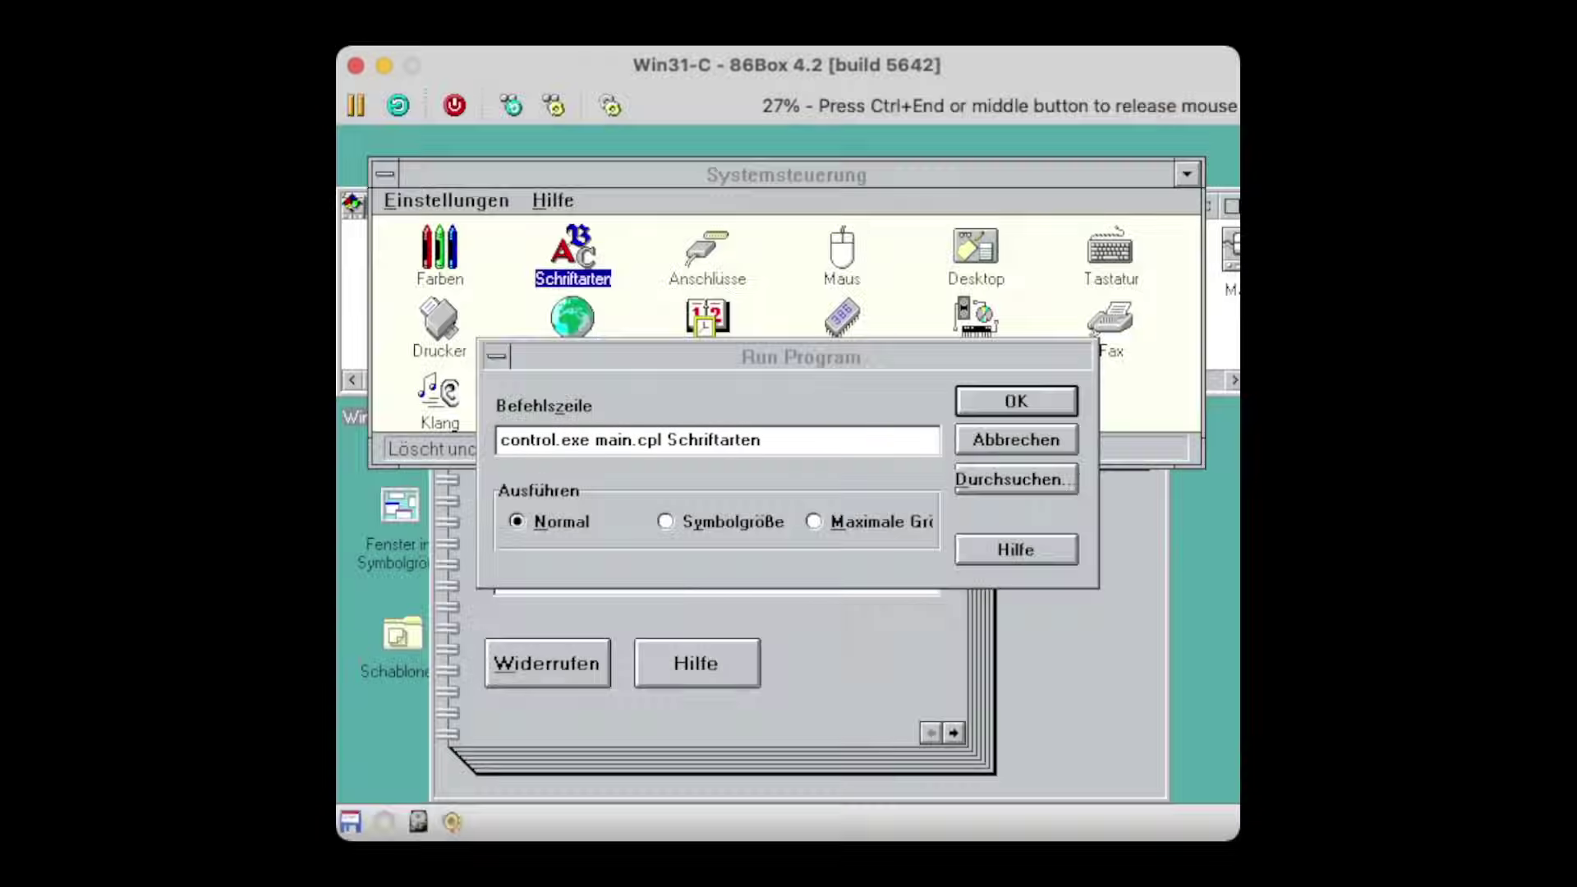
key("Return")
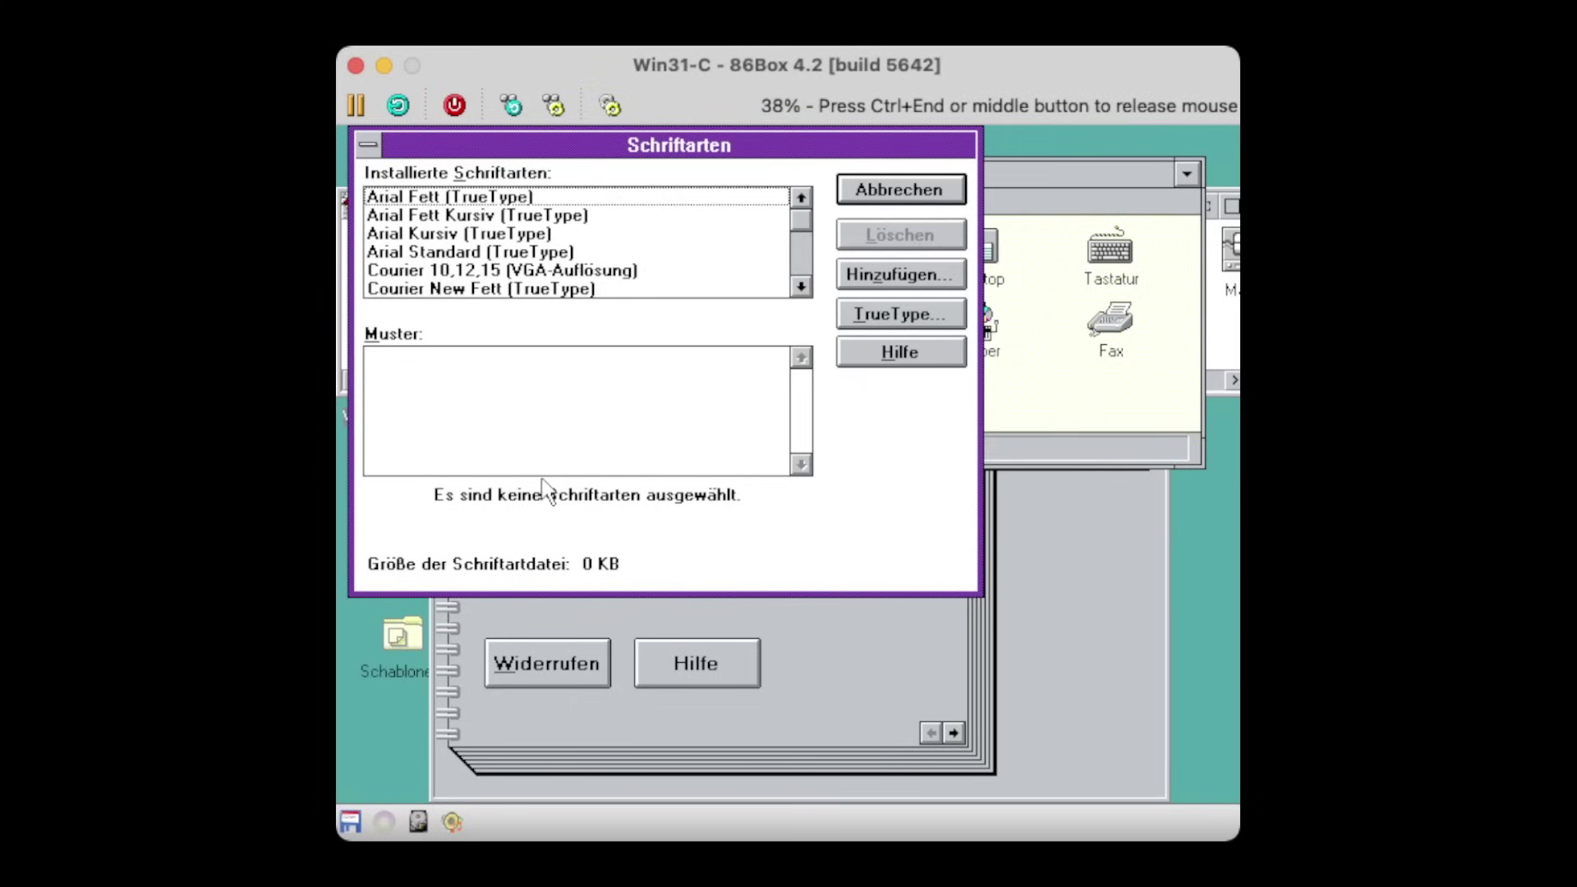
- Replace FONTS, MOUSE and KEYBOARD in the launcher parameters with Schriftarten, Maus and Tastatur
key("Escape")
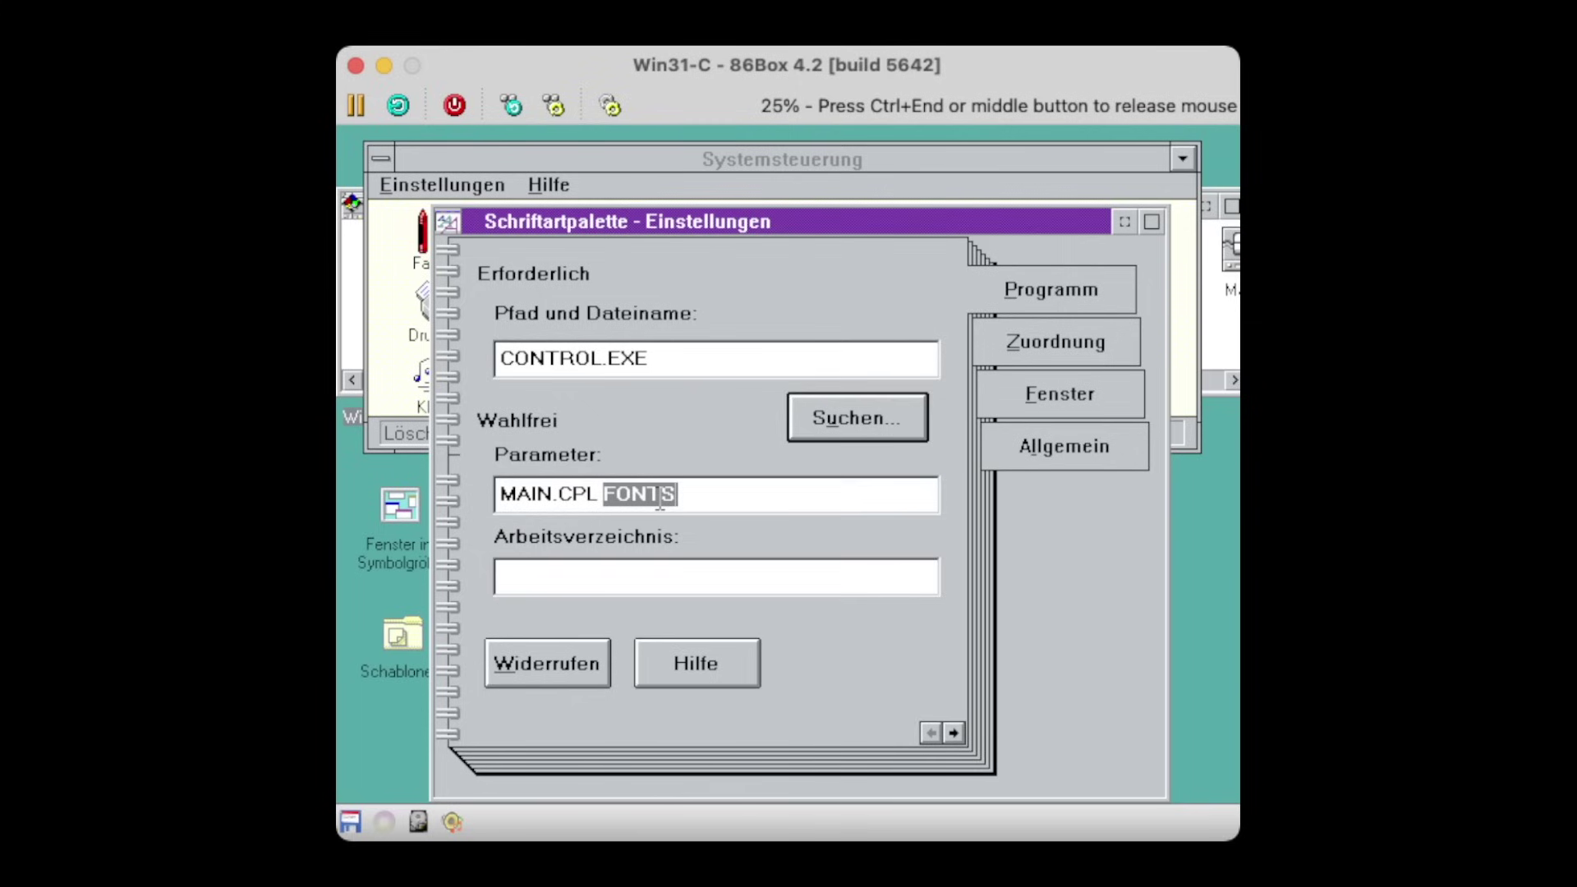
type("Schriftart")
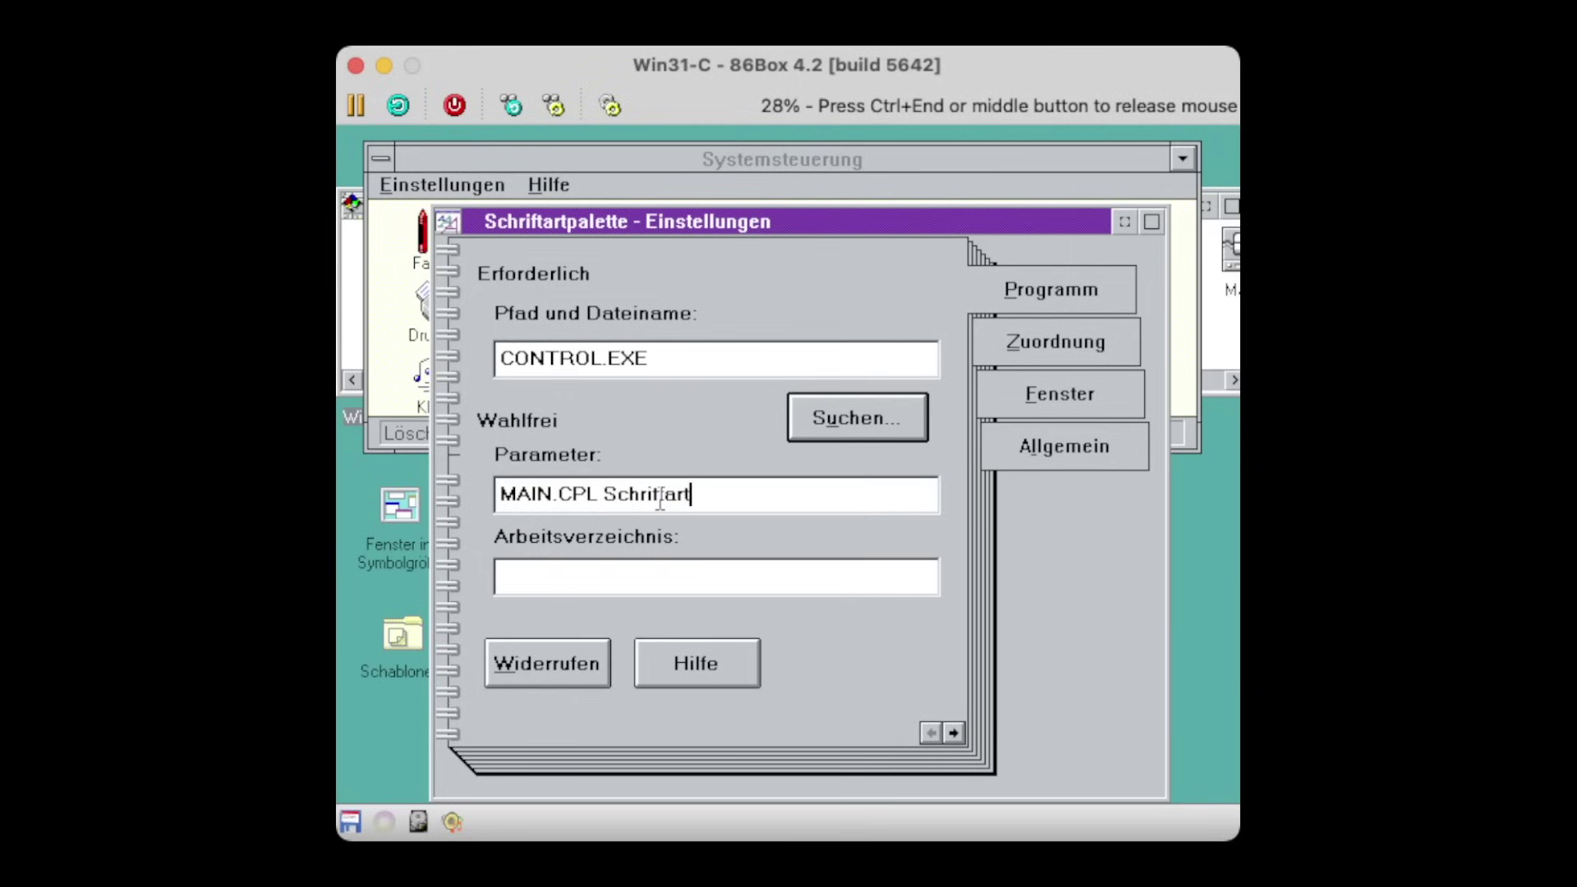
type("en")
key("Return")
double_click(547, 416)
type("Maus")
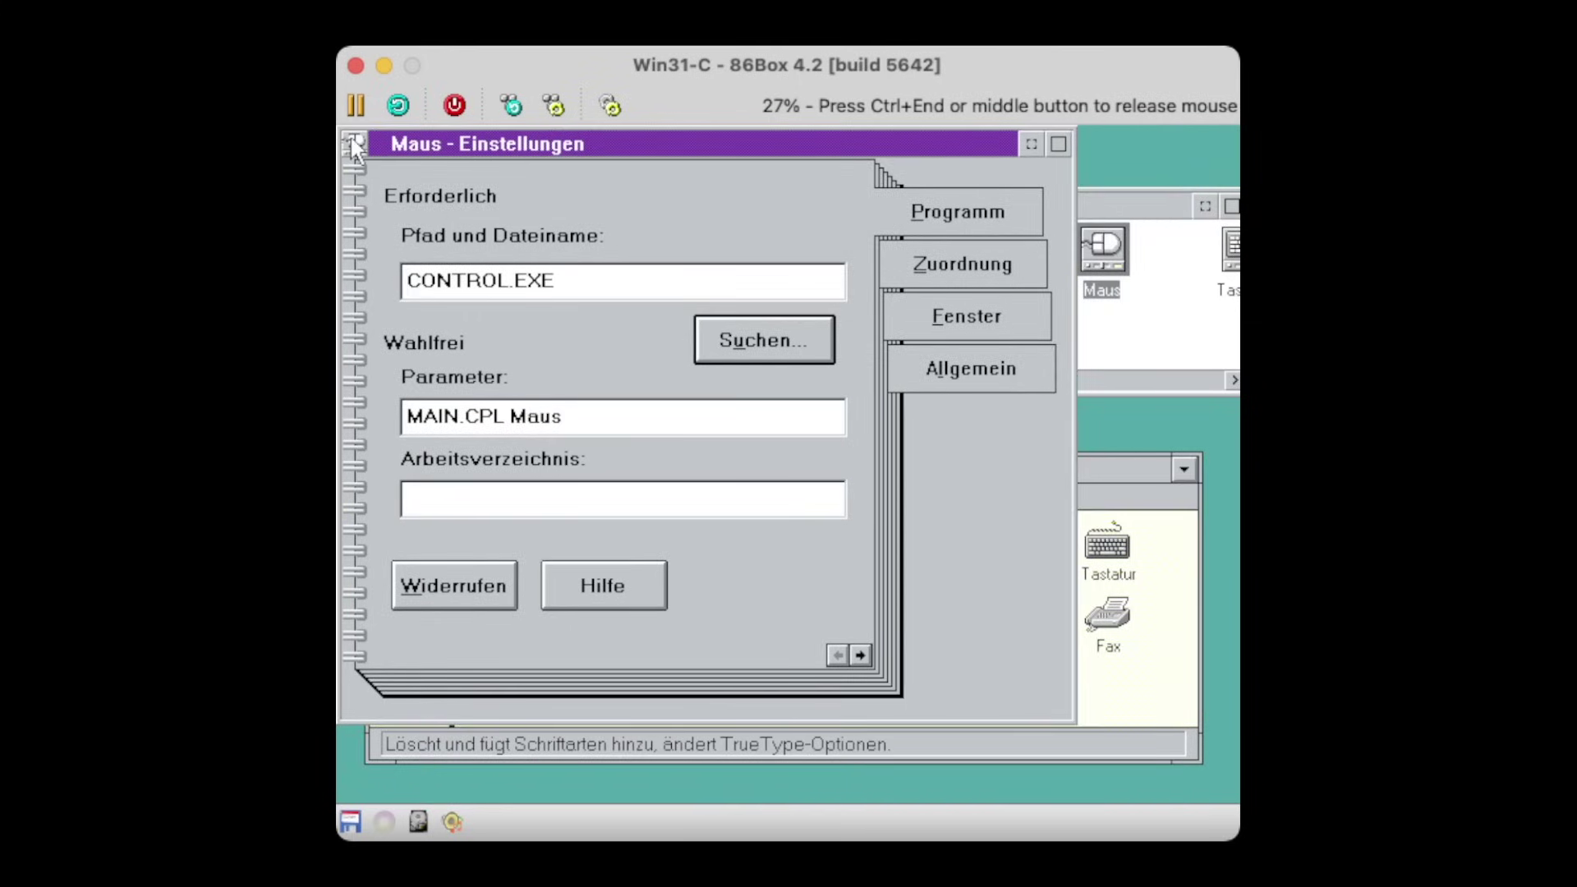
key("Return")
key("Tab")
key("End")
key("ctrl+shift+Left")
type("Tastatur")
key("Return")
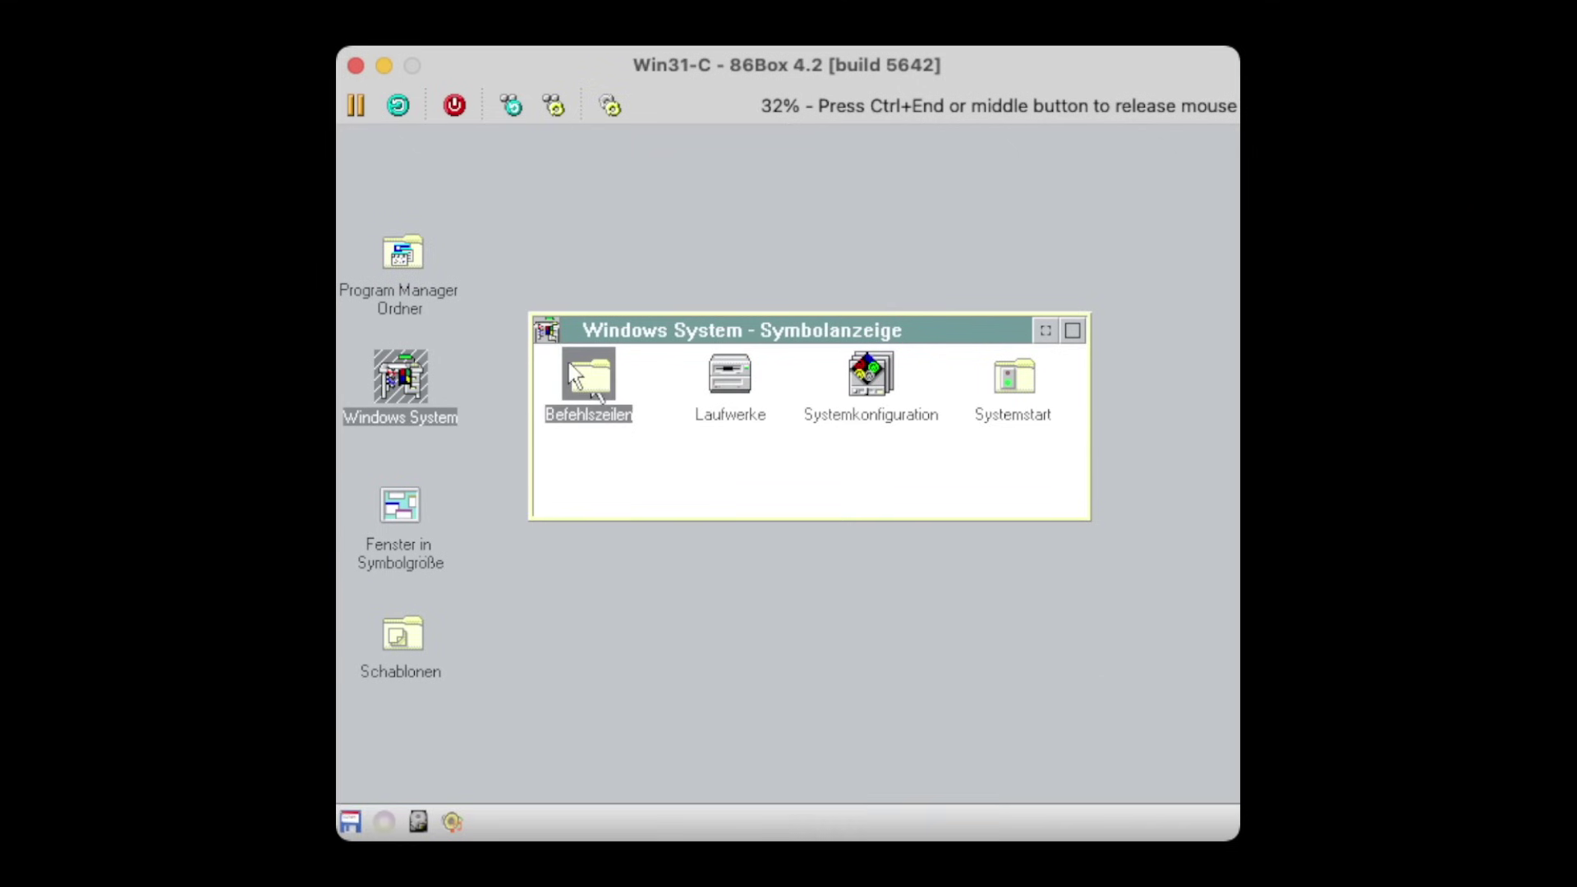
- From Windows System, open Laufwerke and then the Drive C: contents window
double_click(730, 385)
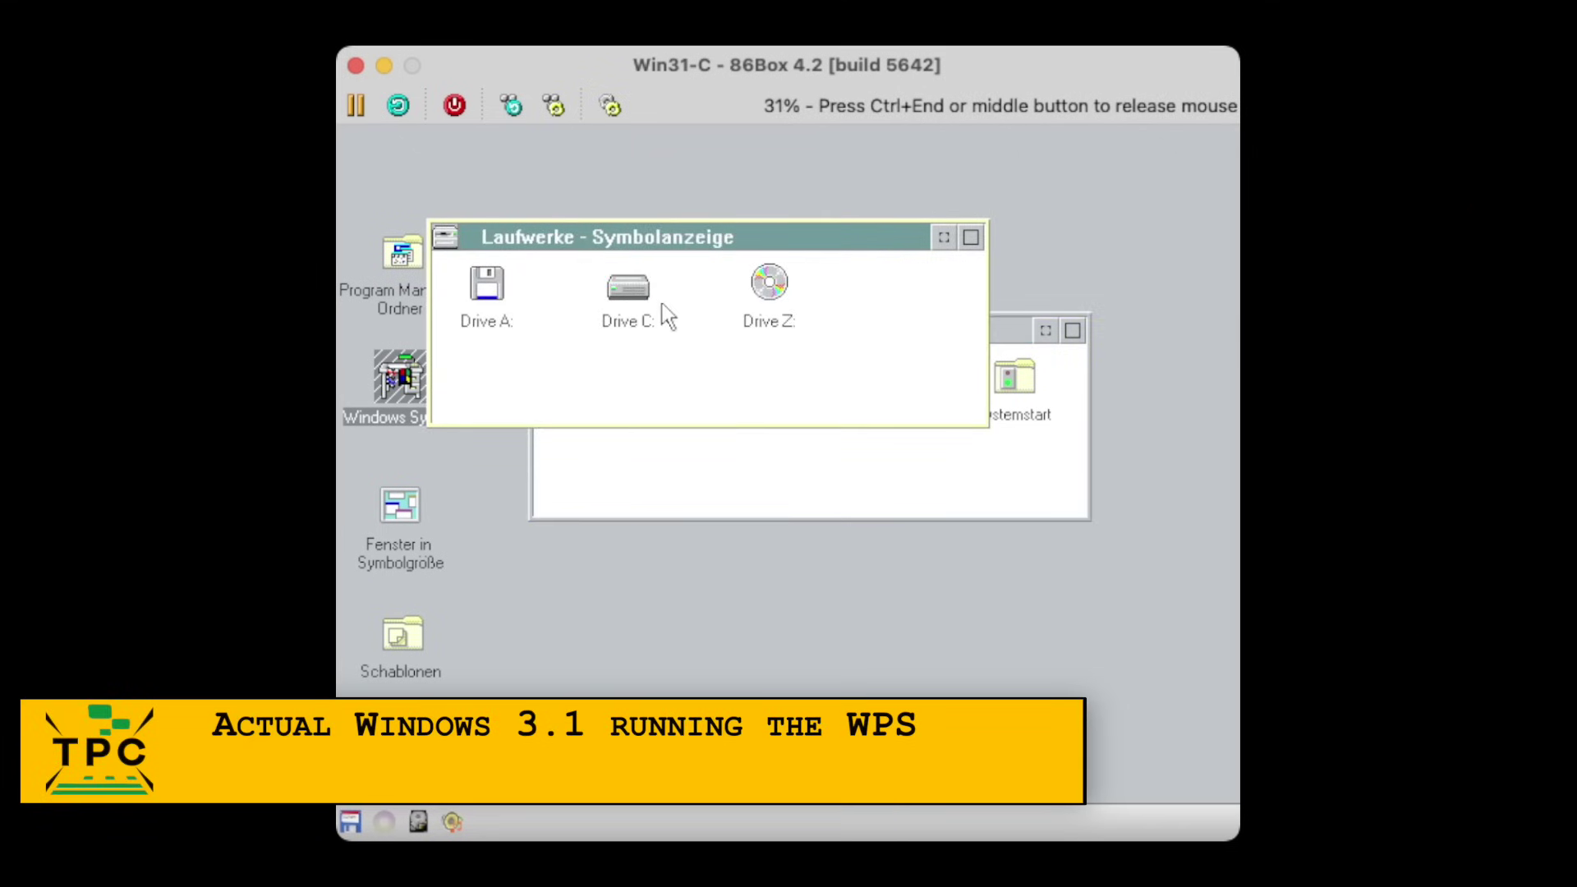
double_click(630, 289)
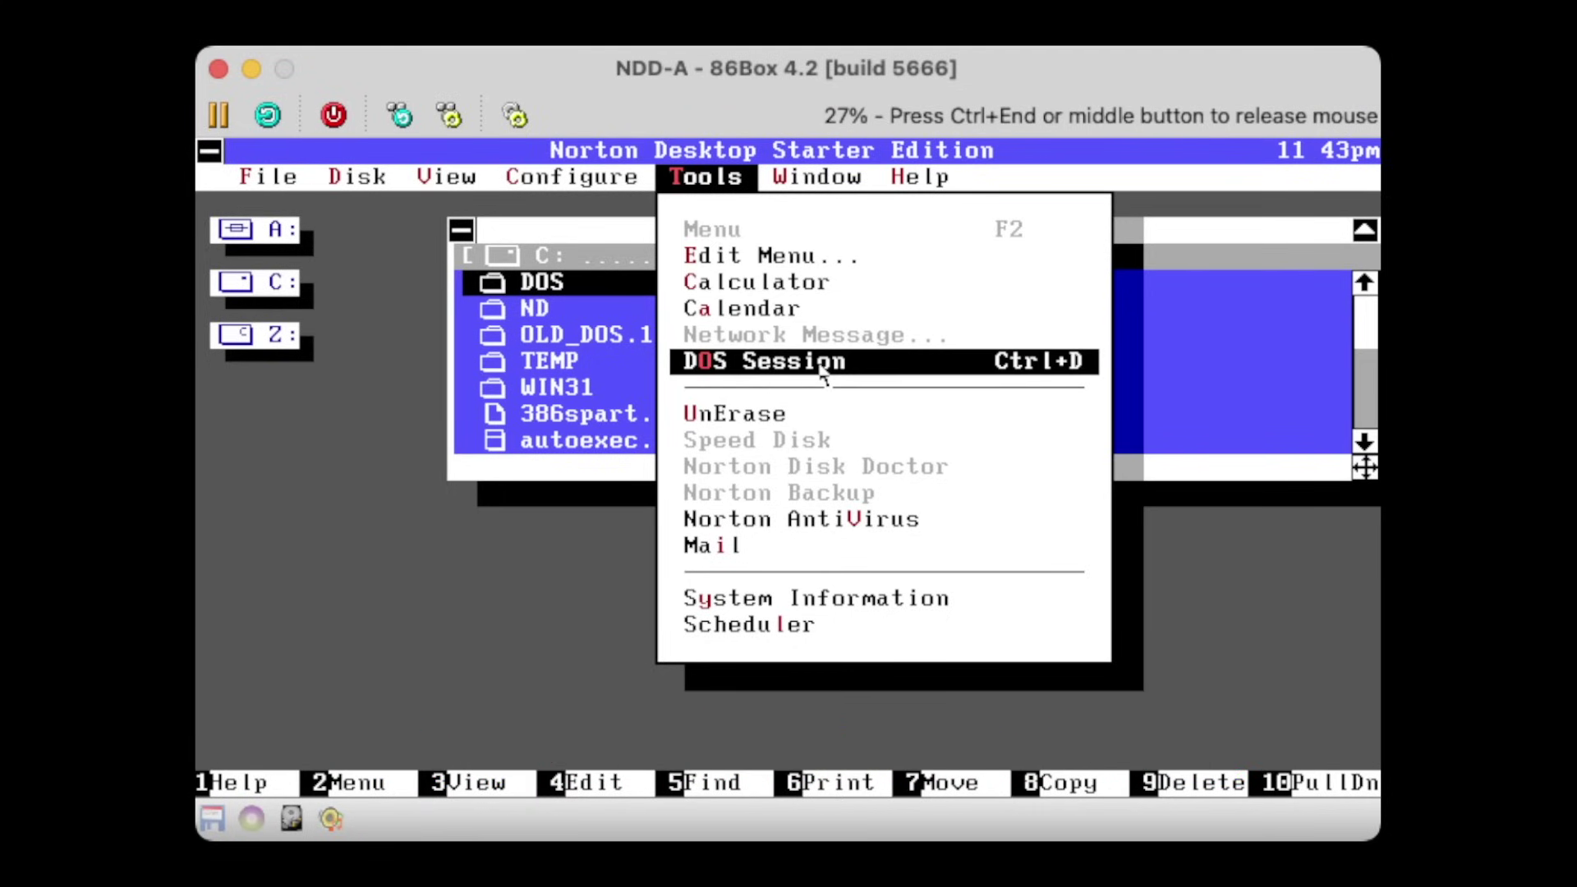
- Try starting a DOS Session from Norton Desktop's Tools menu
left_click(821, 362)
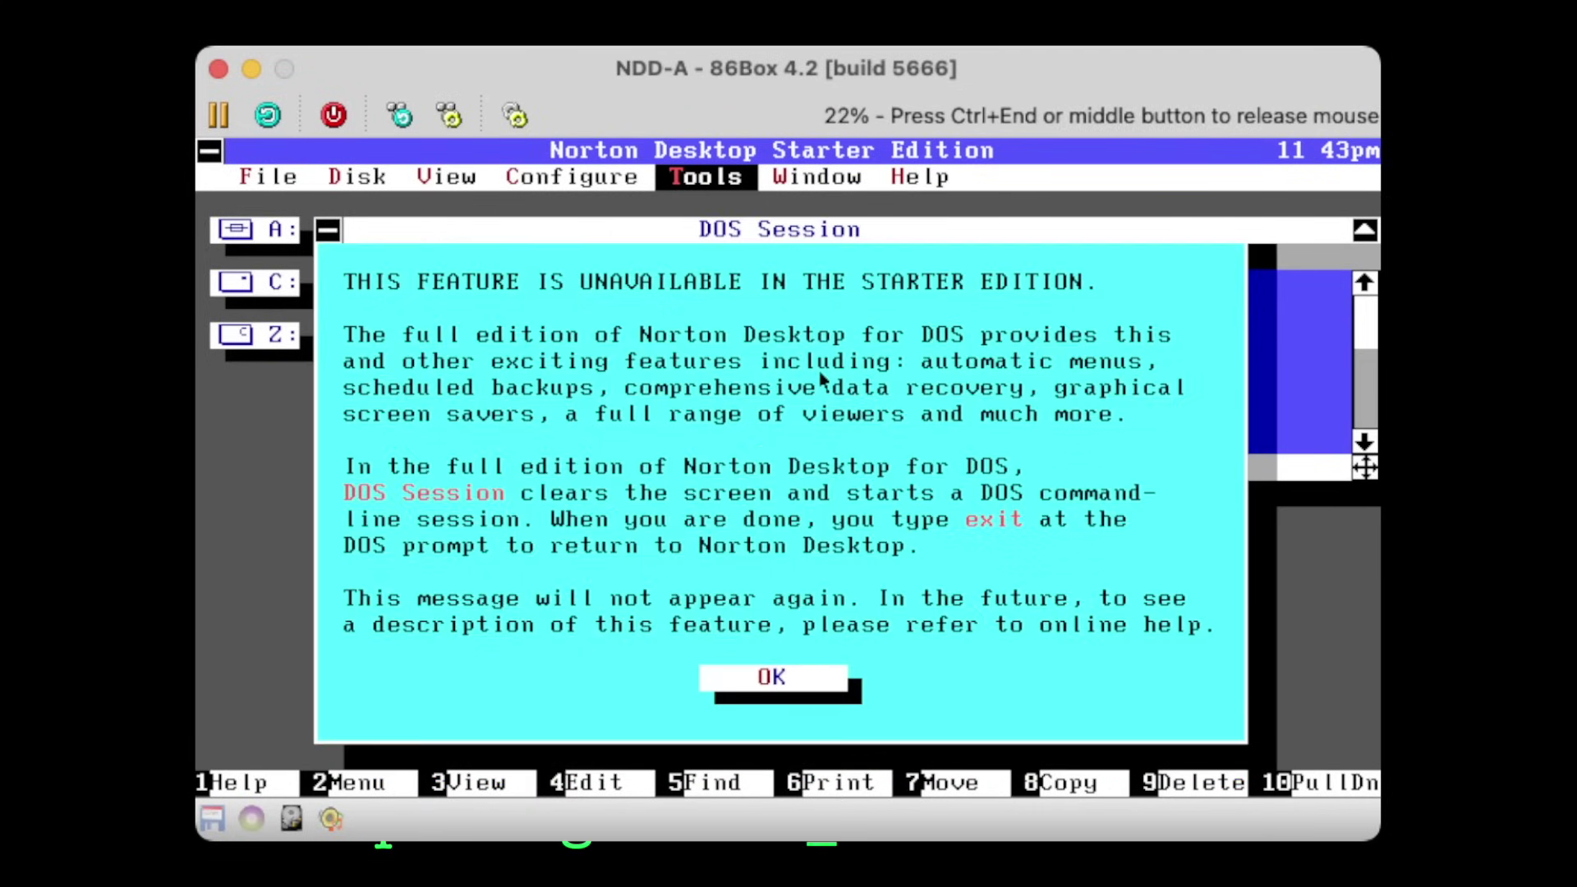